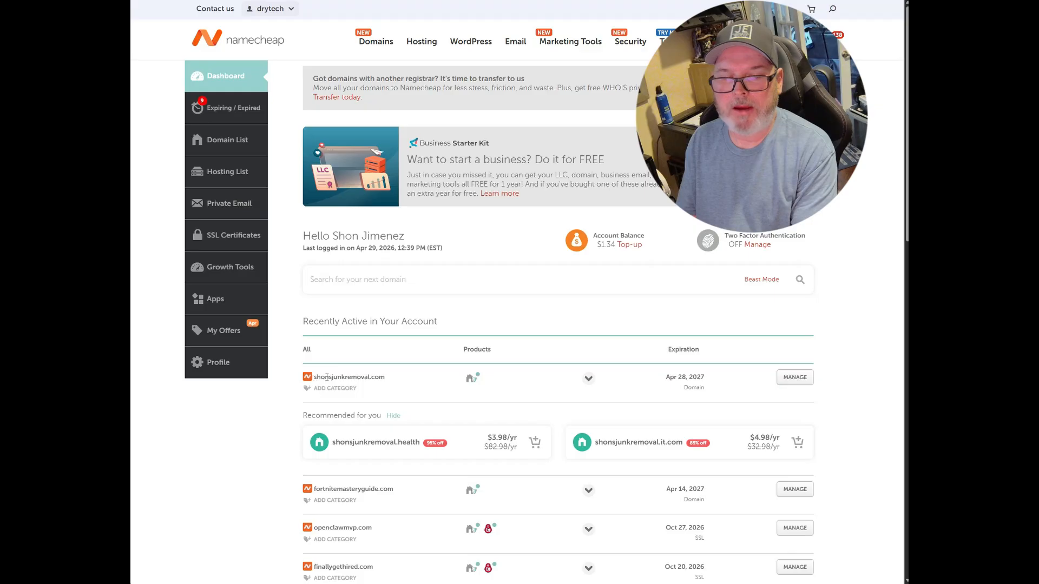
Step: Start a new CNAME host record with host app in the DNS settings of shonsjunkremoval.com
{"action": "left_click_drag", "start_coordinate": [316, 377], "coordinate": [395, 380]}
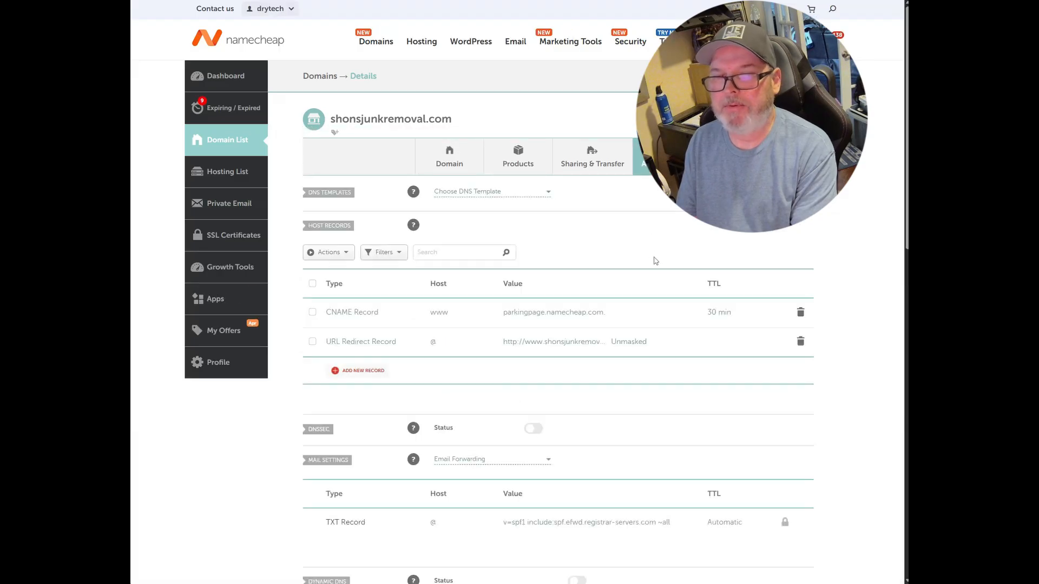
{"action": "left_click", "coordinate": [357, 373]}
{"action": "scroll", "coordinate": [356, 373], "scroll_direction": "down", "scroll_amount": 4}
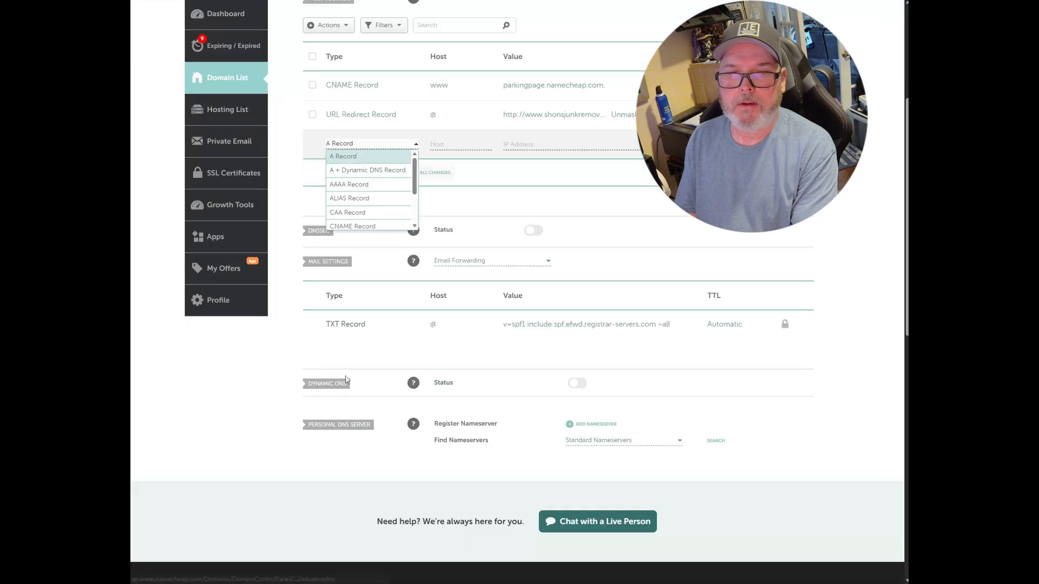
{"action": "left_click", "coordinate": [340, 223]}
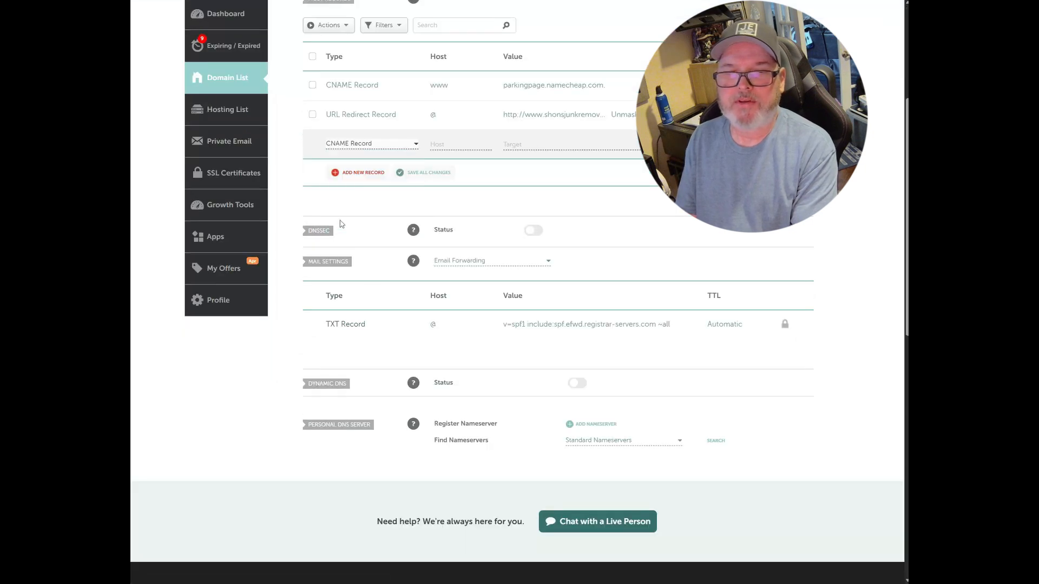
{"action": "left_click", "coordinate": [454, 145]}
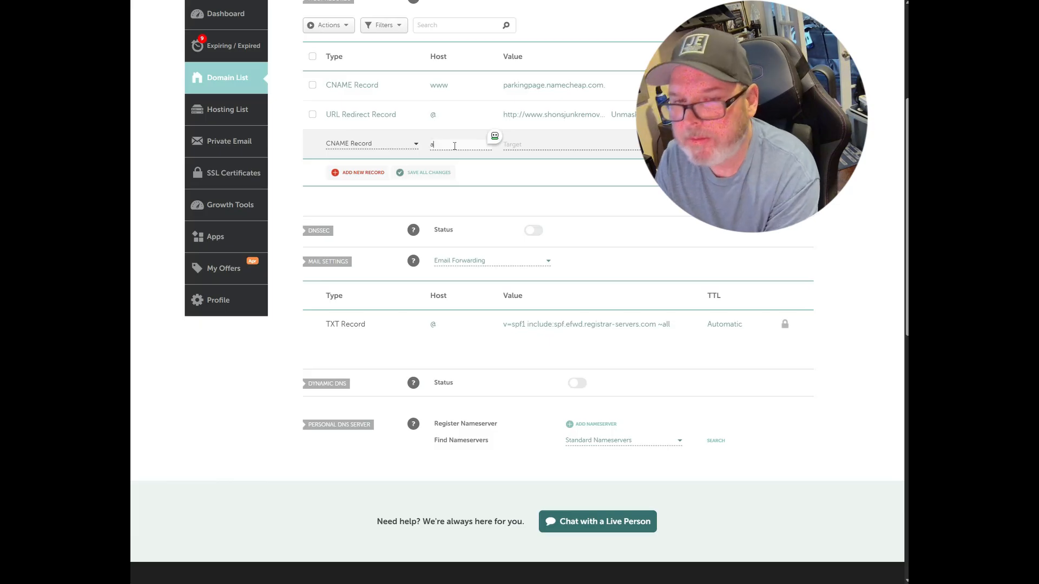
{"action": "type", "text": "app"}
{"action": "left_click", "coordinate": [539, 144]}
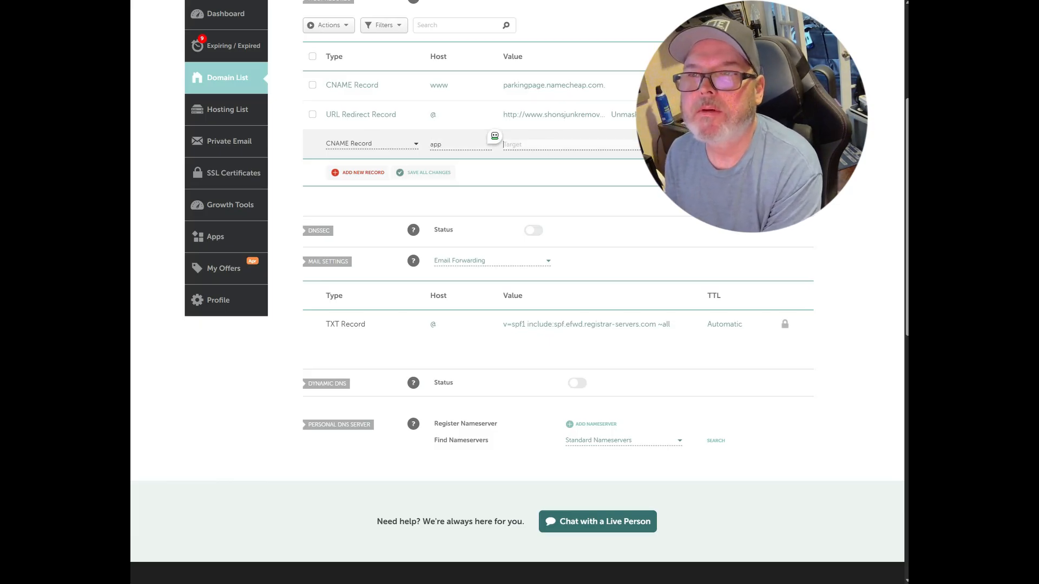
Step: Copy the required value from the whitelabel domain setup into the app record's target as whitelabel.ludicrous.cloud in Namecheap and save the record
{"action": "key", "text": "ctrl+Tab"}
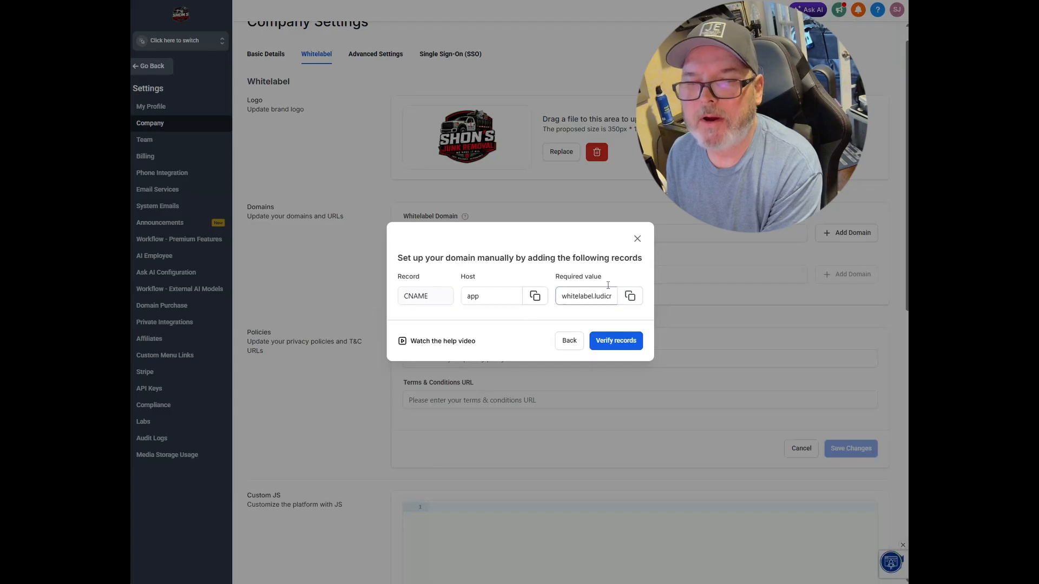
{"action": "left_click", "coordinate": [586, 297]}
{"action": "left_click", "coordinate": [469, 296]}
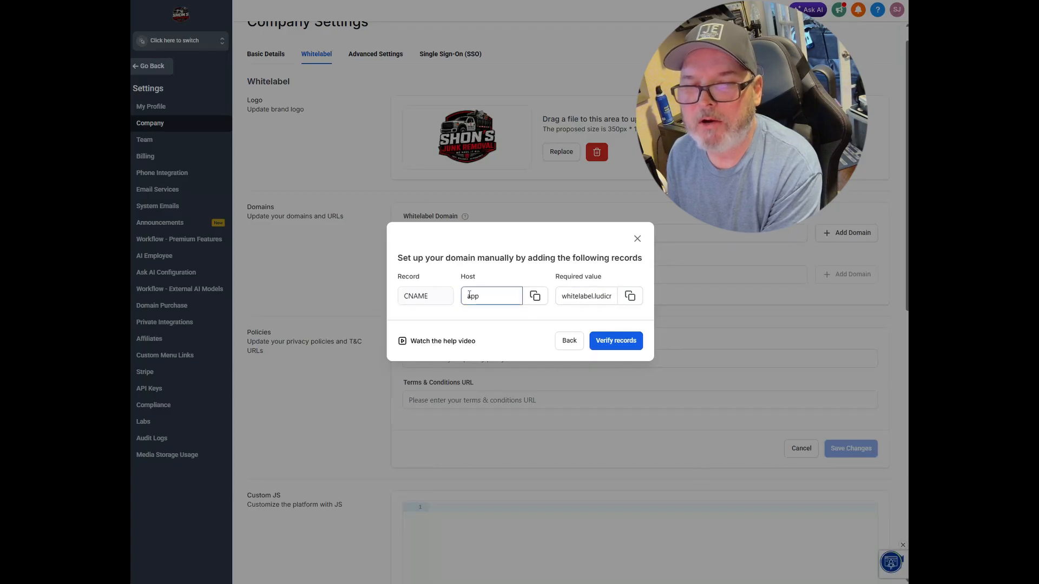
{"action": "left_click", "coordinate": [630, 296]}
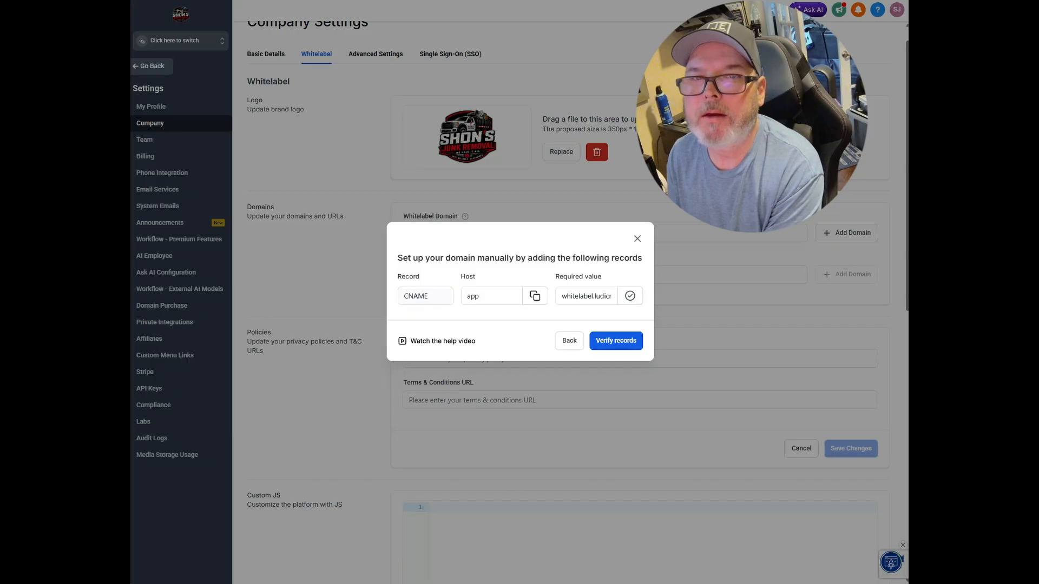
{"action": "key", "text": "ctrl+Tab"}
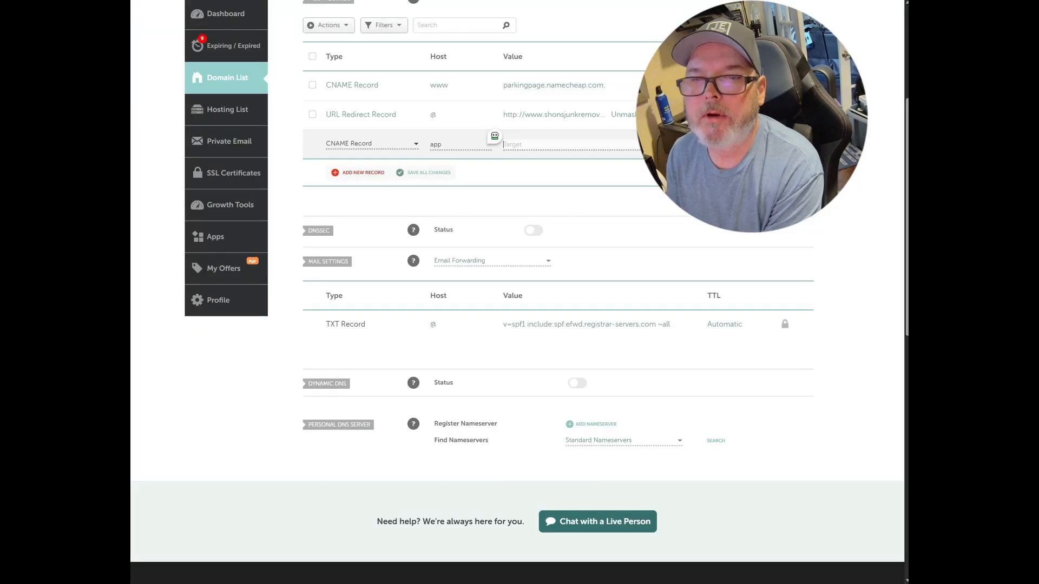
{"action": "left_click", "coordinate": [529, 148]}
{"action": "key", "text": "ctrl+v"}
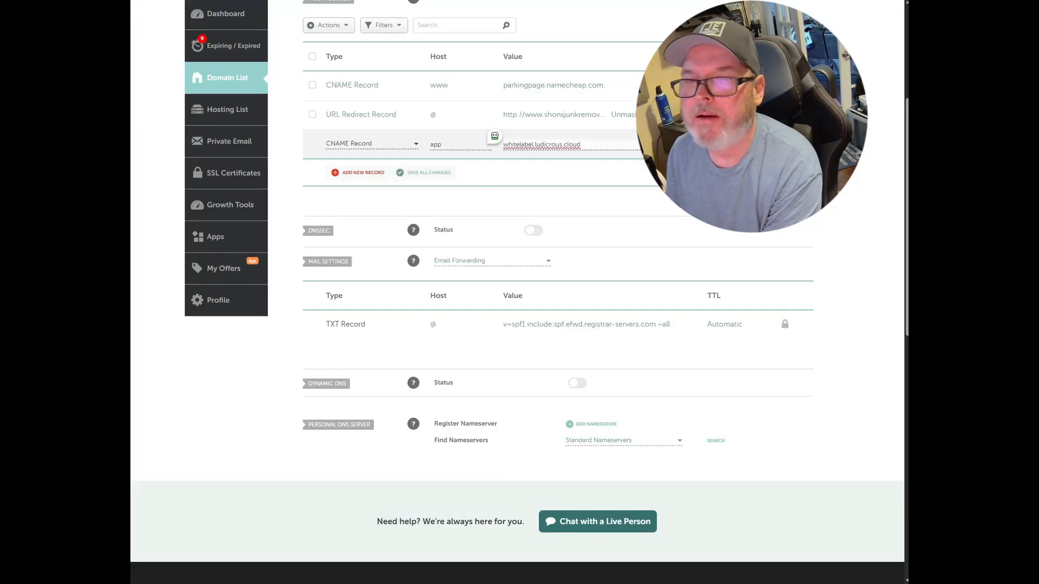
{"action": "left_click", "coordinate": [776, 144]}
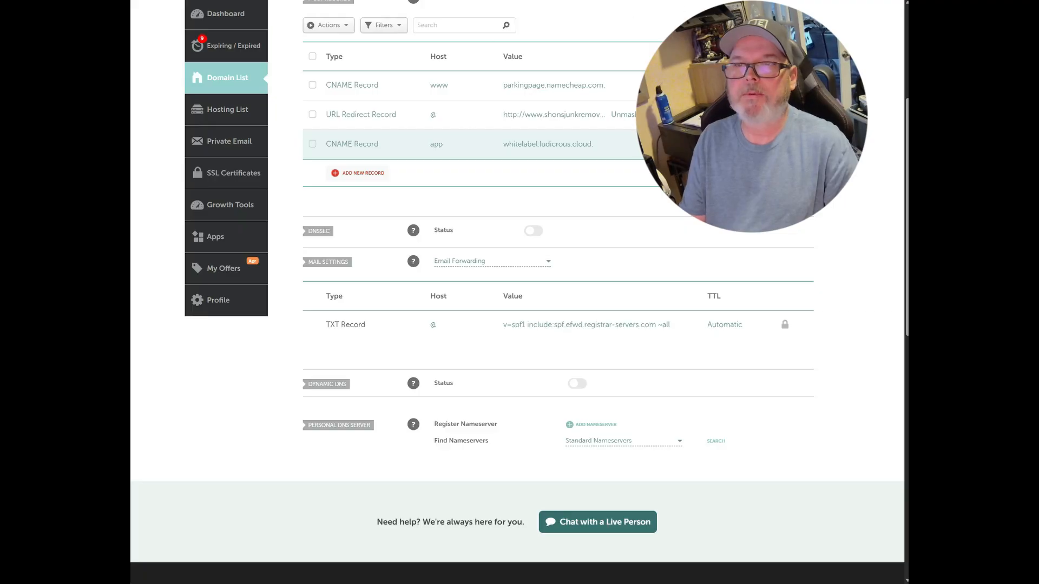
Step: Return to the HighLevel whitelabel domain setup and verify the app CNAME record, repeating the verification once
{"action": "key", "text": "ctrl+Tab"}
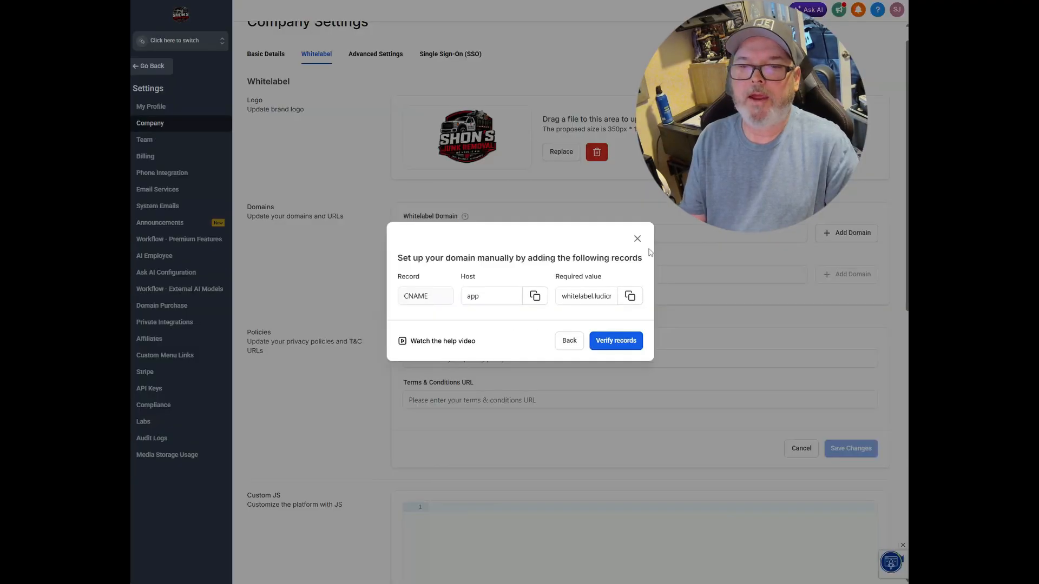
{"action": "left_click", "coordinate": [621, 347]}
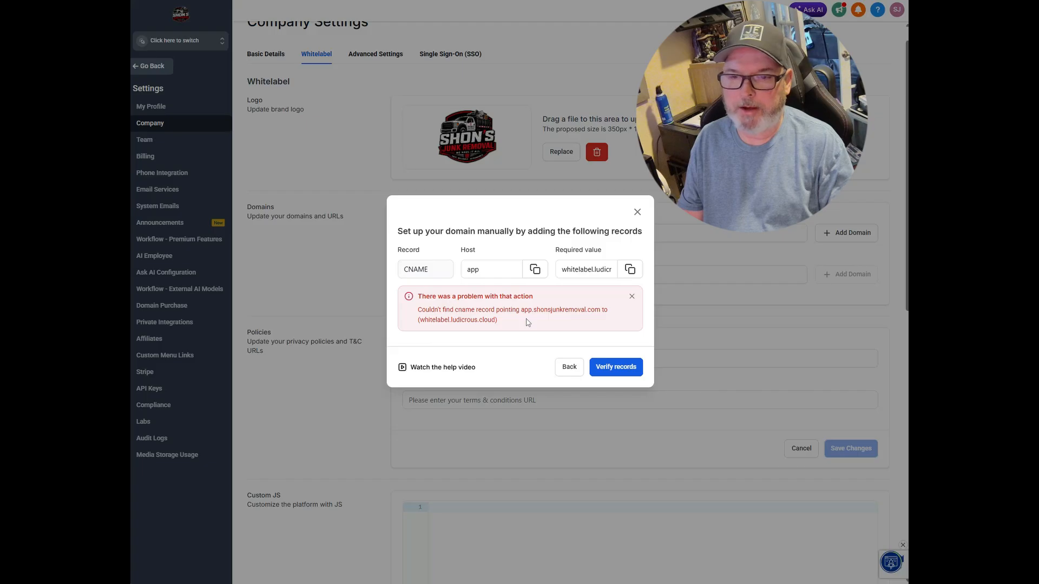
{"action": "left_click", "coordinate": [621, 366]}
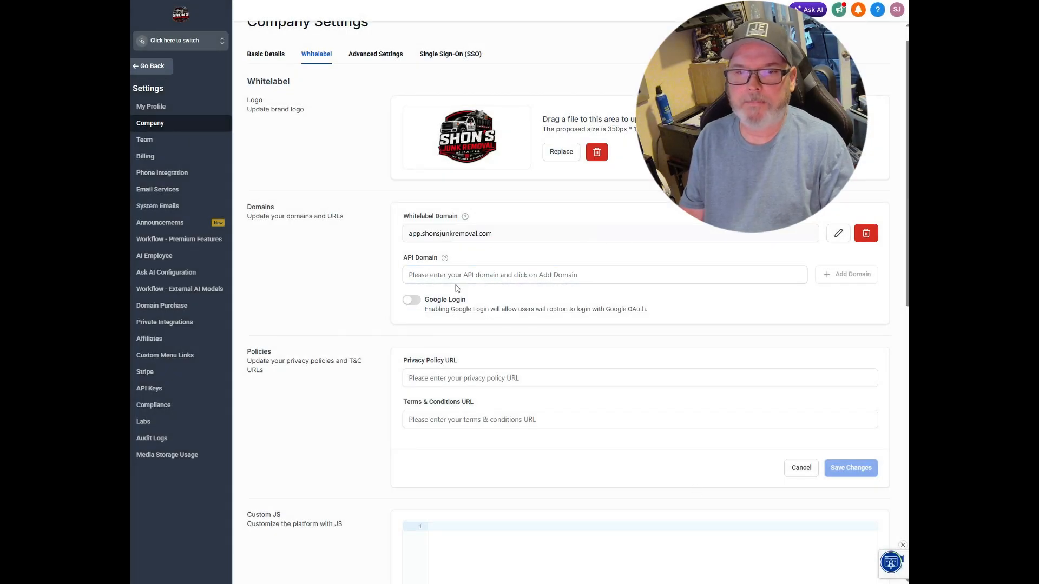
Step: Enter shonsjunkremoval.com as the API domain and try to add it
{"action": "left_click", "coordinate": [563, 275]}
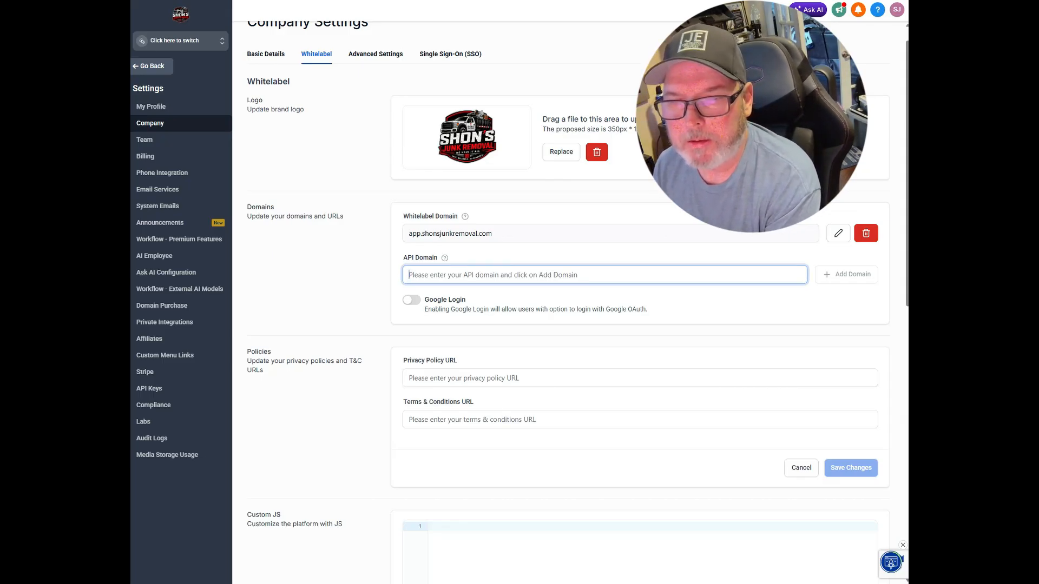
{"action": "type", "text": "shon"}
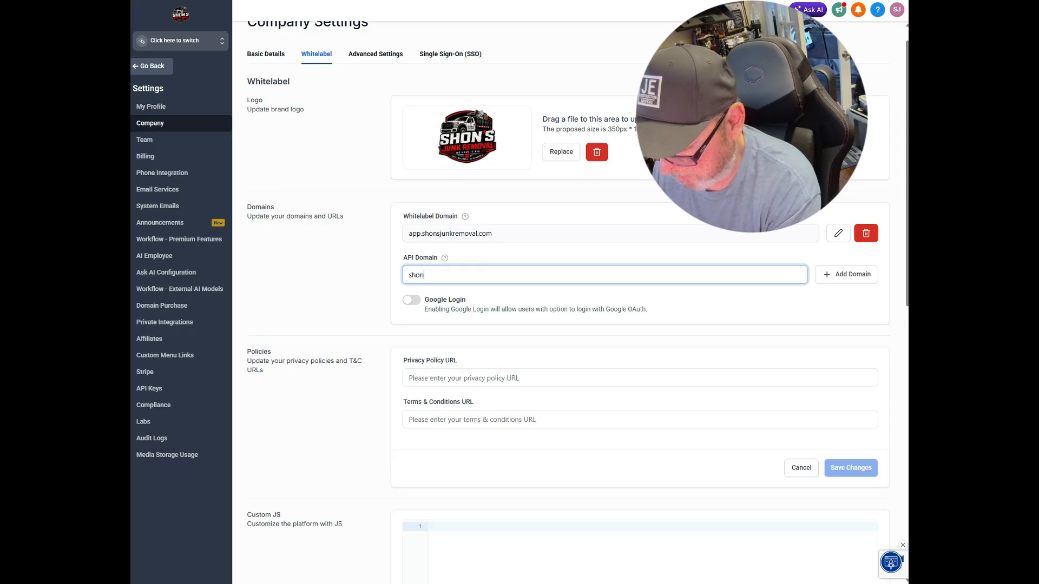
{"action": "type", "text": "sjunk"}
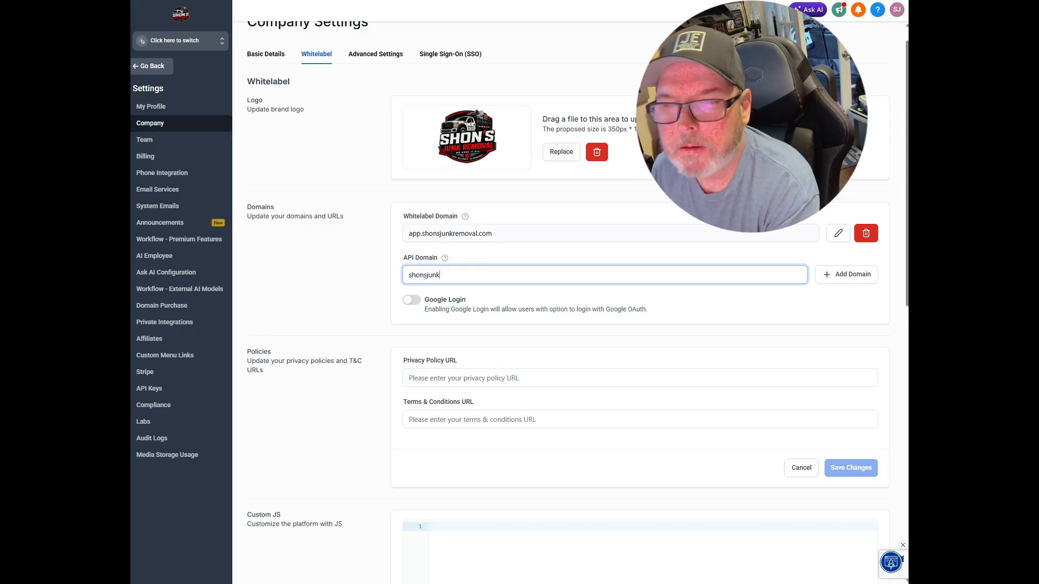
{"action": "type", "text": "re"}
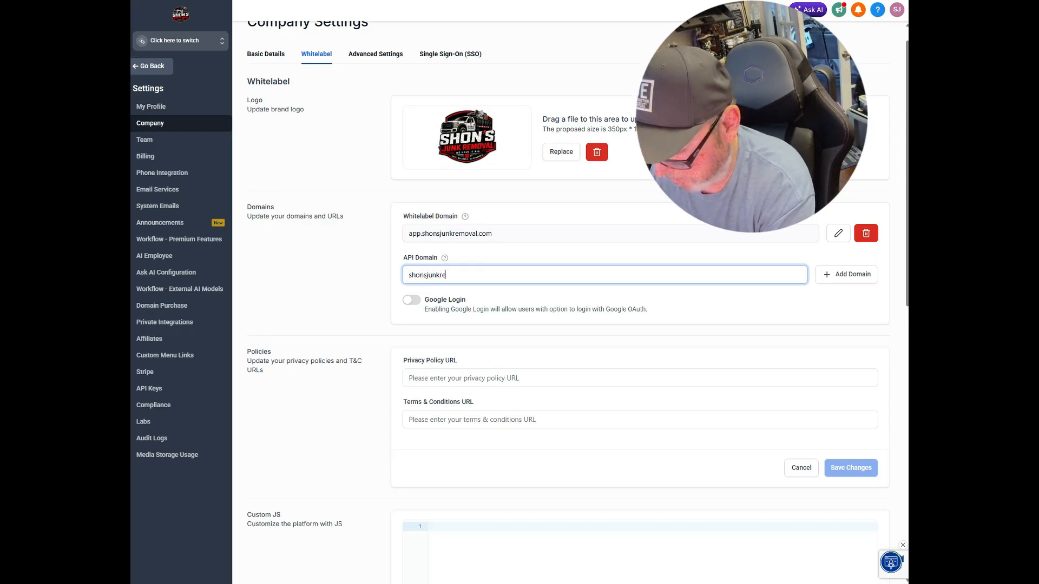
{"action": "type", "text": "moval.co"}
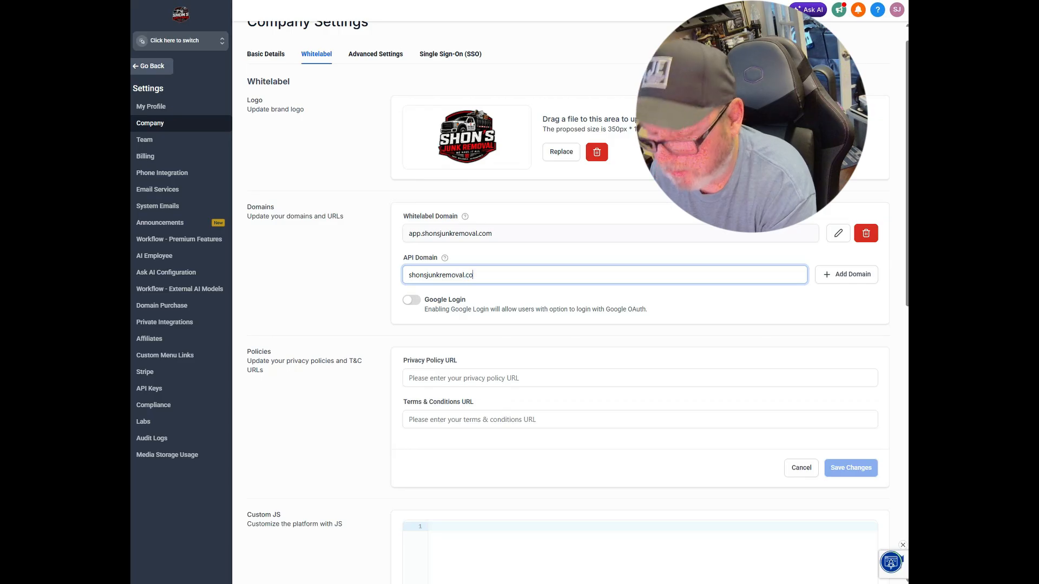
{"action": "type", "text": "m"}
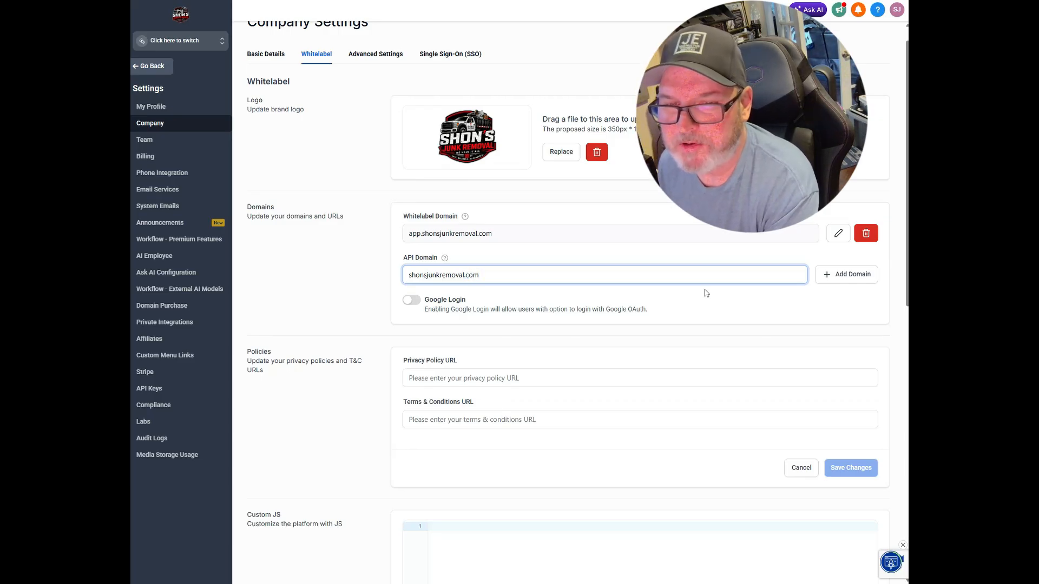
{"action": "left_click", "coordinate": [826, 278]}
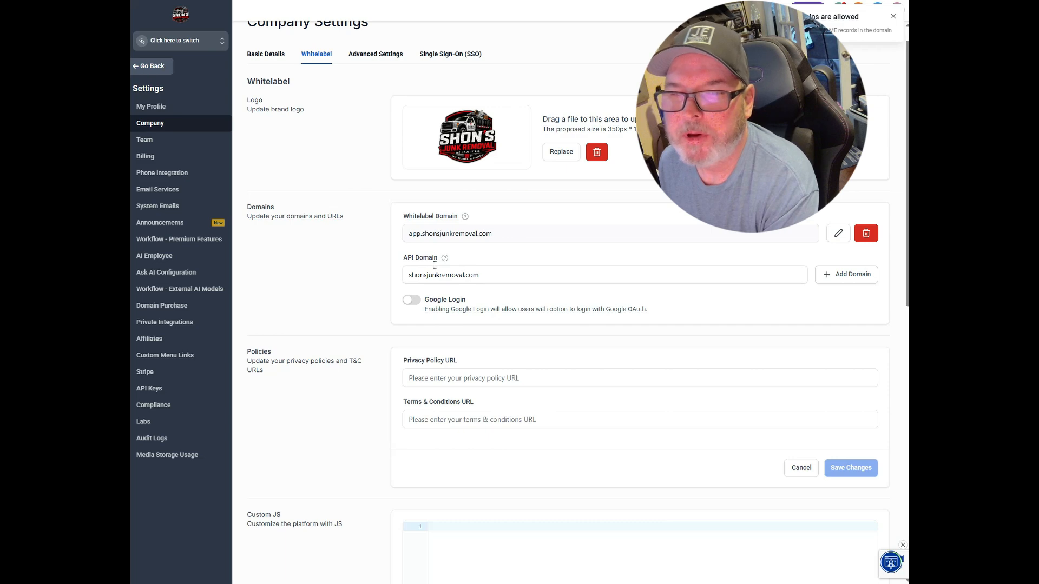
Step: Change the API domain to api.shonsjunkremoval.com, continue its connection setup, and copy the required CNAME value
{"action": "left_click", "coordinate": [408, 275]}
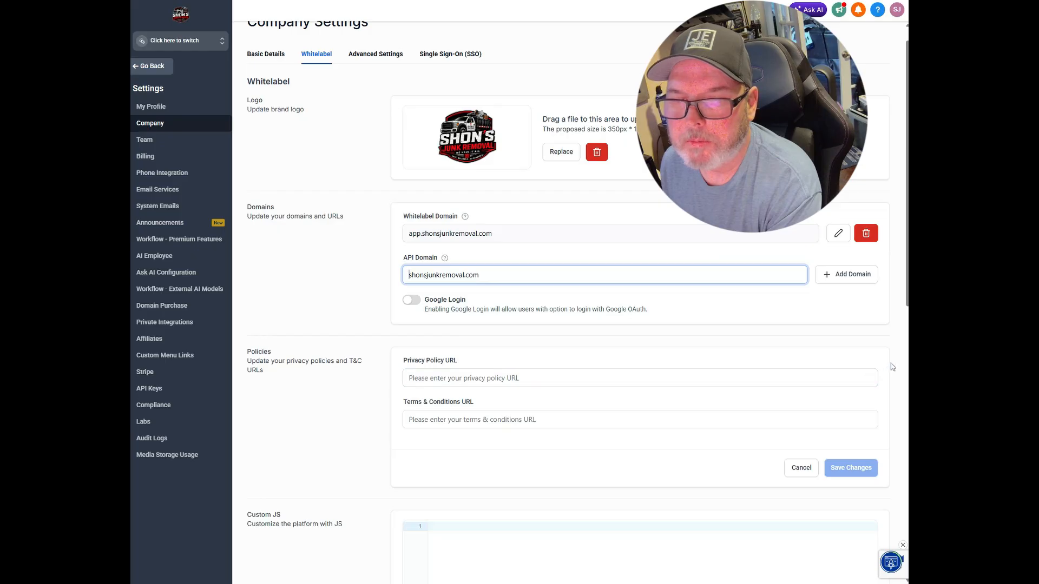
{"action": "type", "text": "ap"}
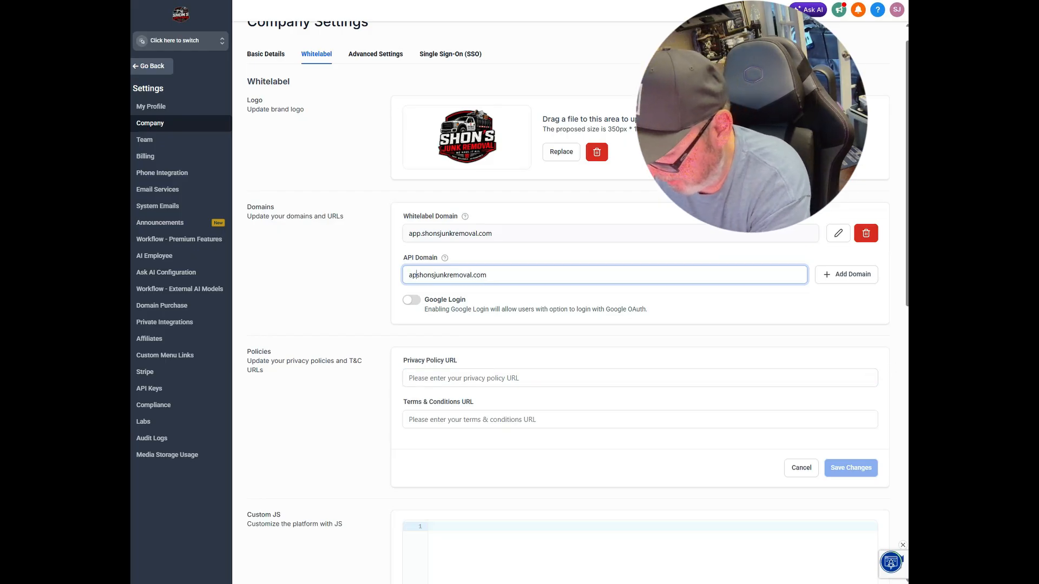
{"action": "type", "text": "i."}
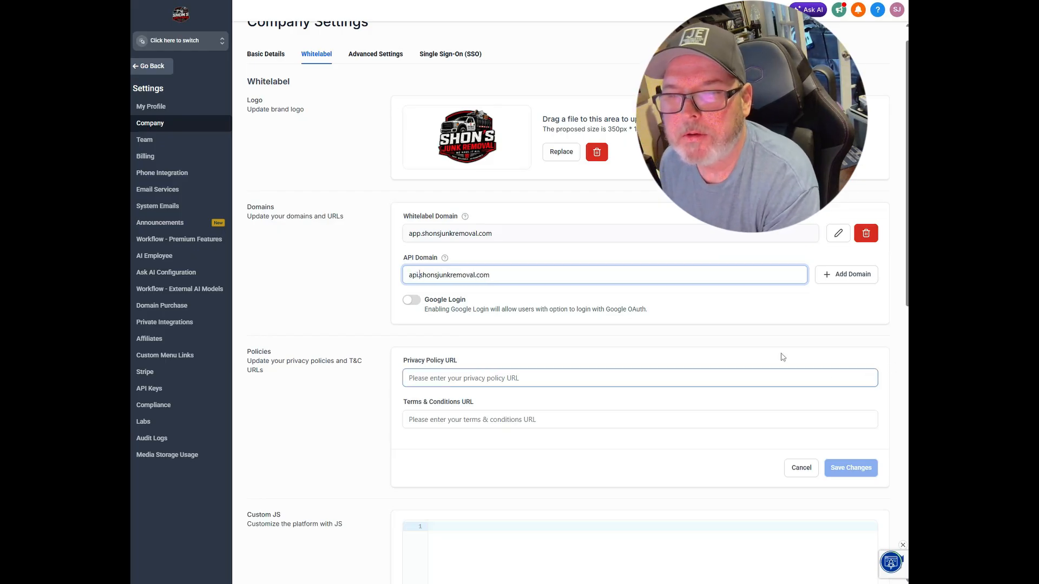
{"action": "left_click", "coordinate": [841, 281]}
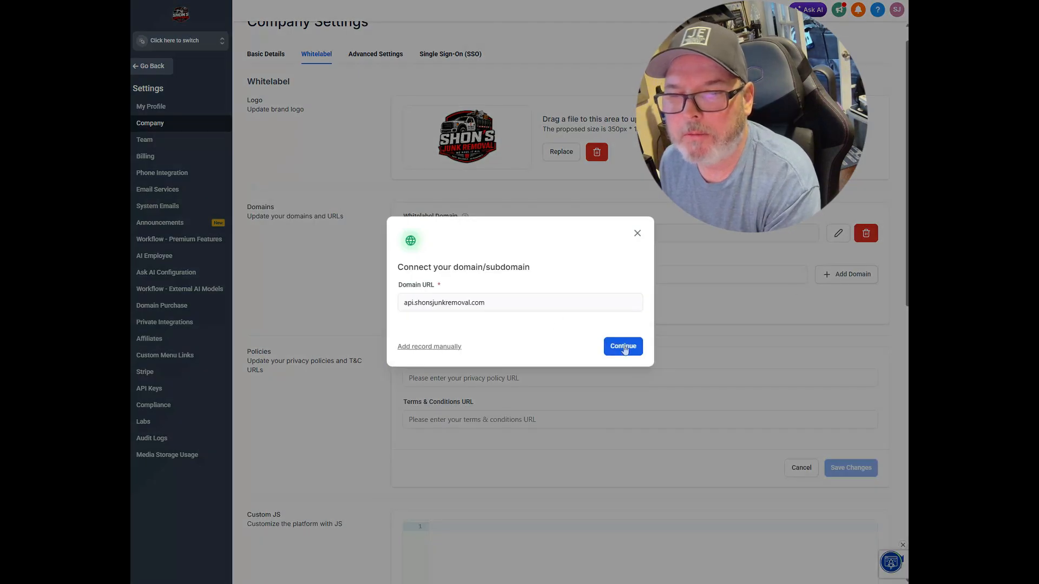
{"action": "left_click", "coordinate": [623, 347]}
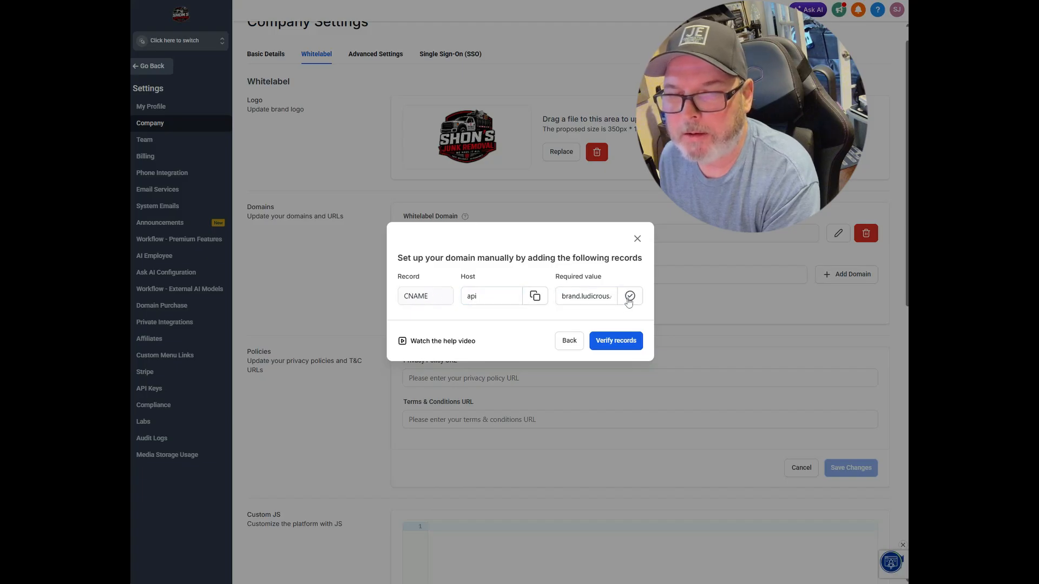
{"action": "left_click", "coordinate": [629, 296]}
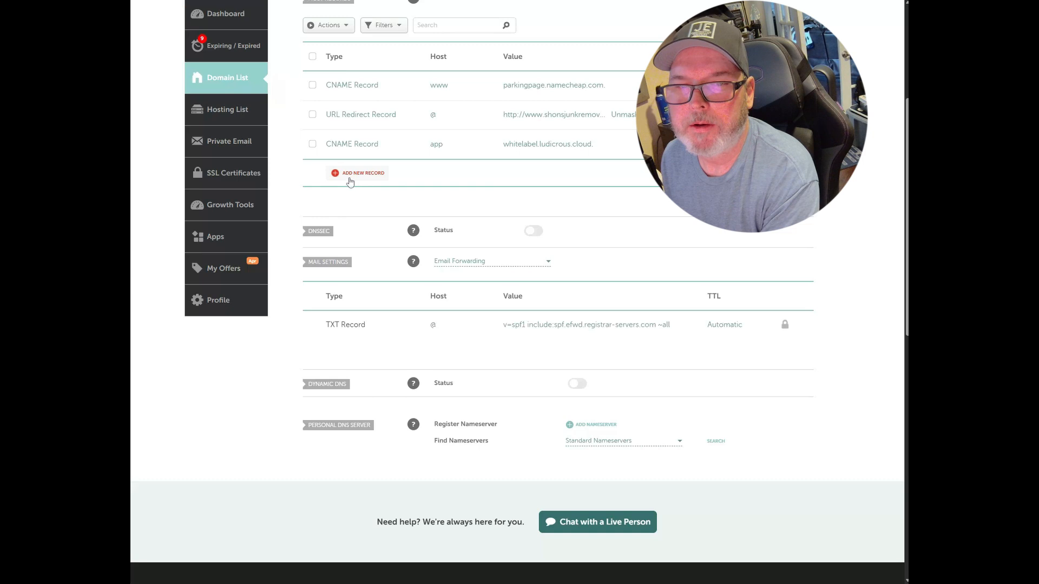
Step: In Namecheap, add and save a CNAME record with host api and target brand.ludicrous.cloud
{"action": "scroll", "coordinate": [350, 182], "scroll_direction": "down", "scroll_amount": 1}
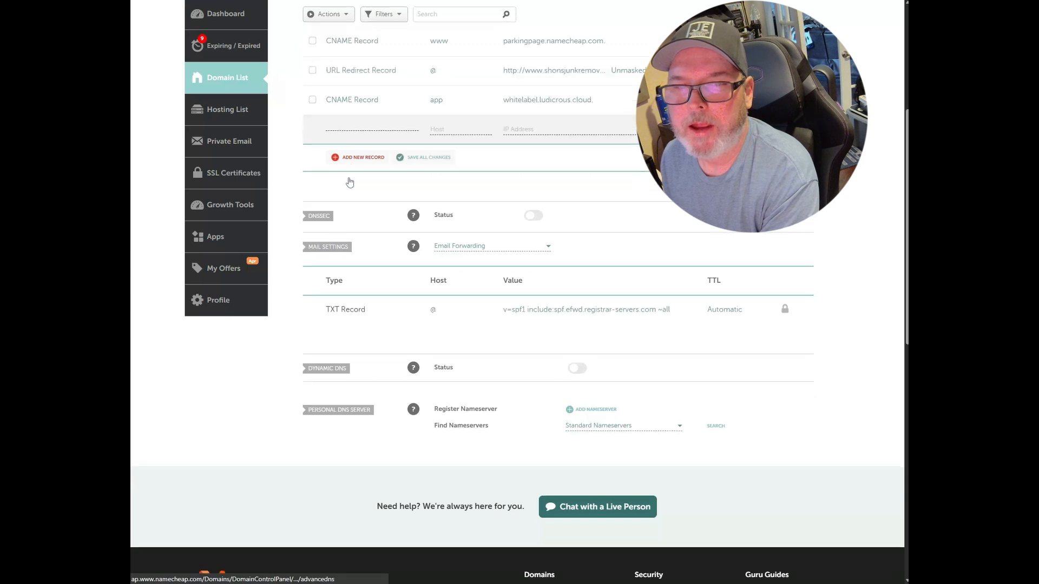
{"action": "left_click", "coordinate": [372, 130]}
{"action": "left_click", "coordinate": [351, 210]}
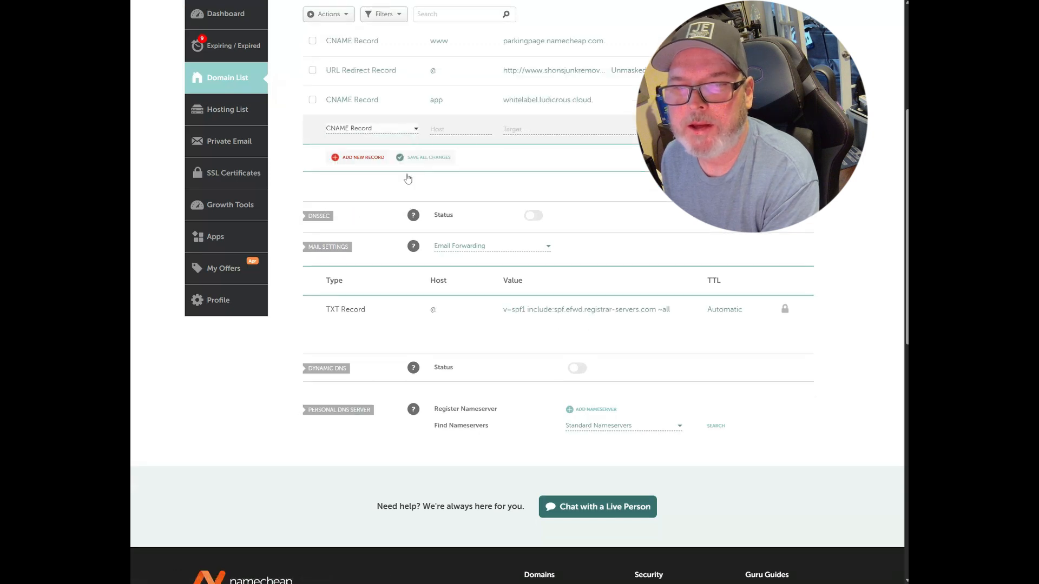
{"action": "left_click", "coordinate": [462, 130]}
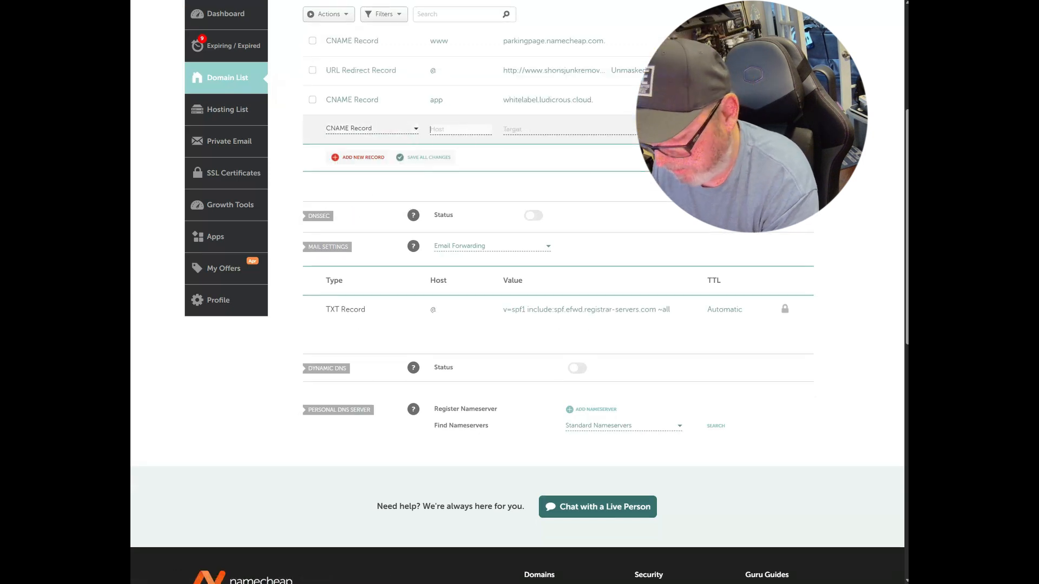
{"action": "type", "text": "api"}
{"action": "key", "text": "Tab"}
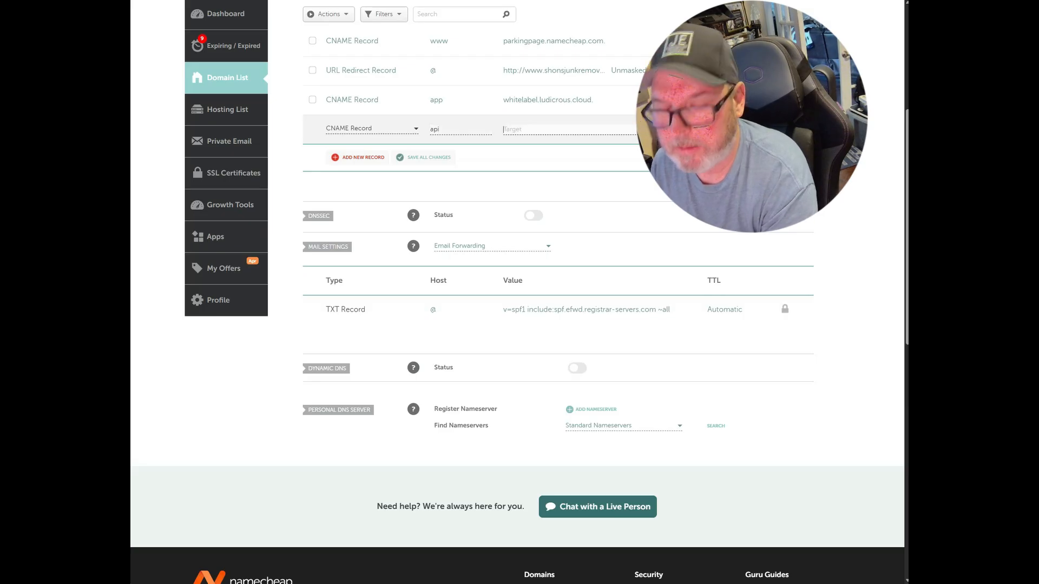
{"action": "key", "text": "ctrl+v"}
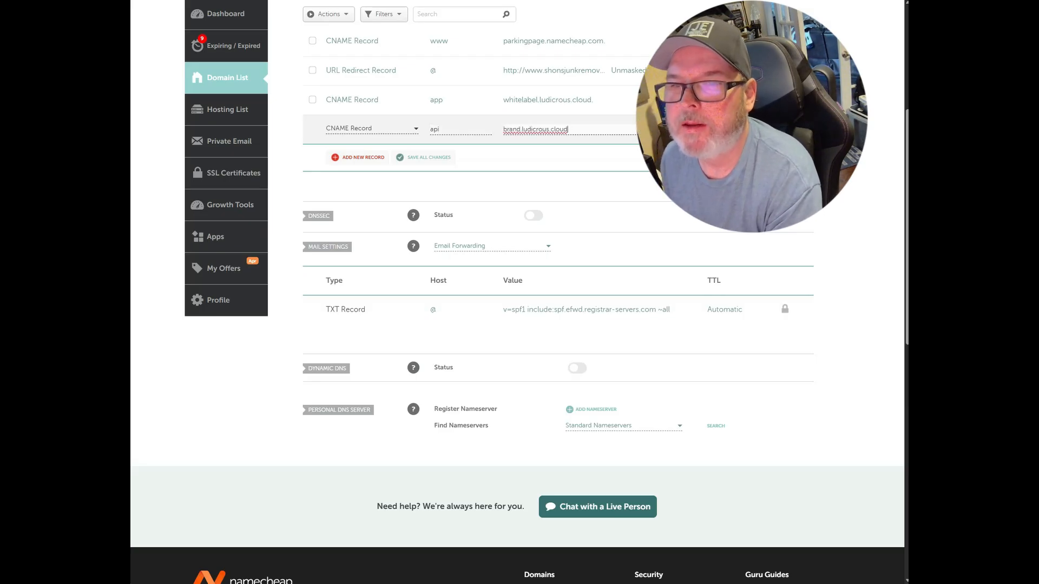
{"action": "left_click", "coordinate": [776, 129]}
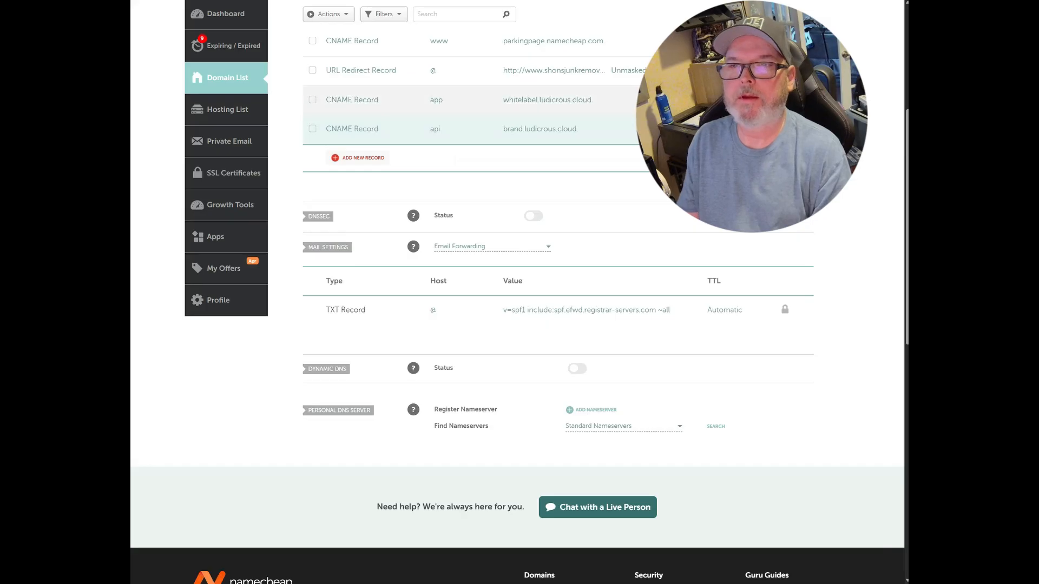
Step: Return to the HighLevel API domain setup and verify the api CNAME record
{"action": "key", "text": "ctrl+Tab"}
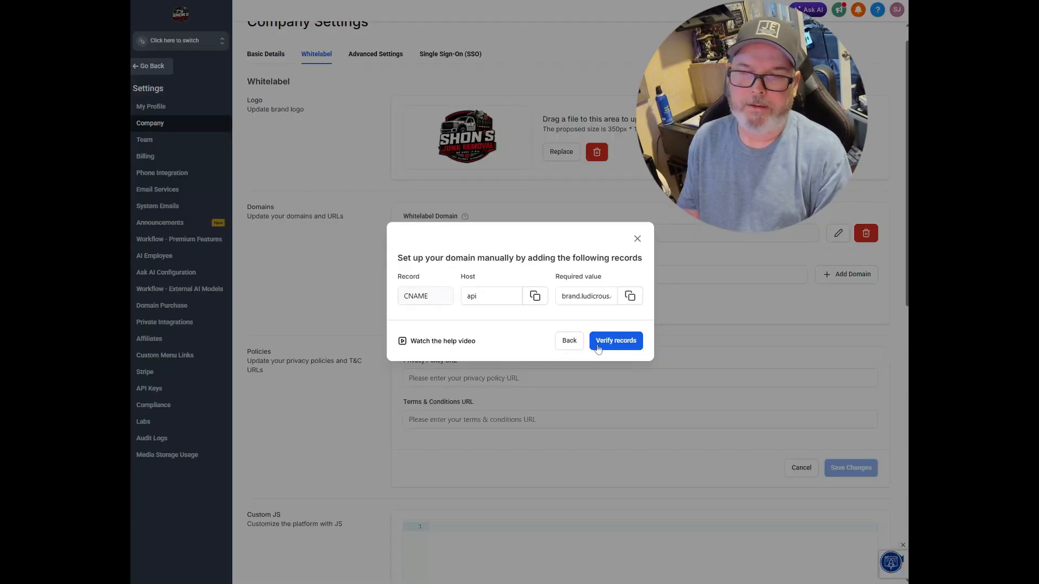
{"action": "left_click", "coordinate": [617, 341]}
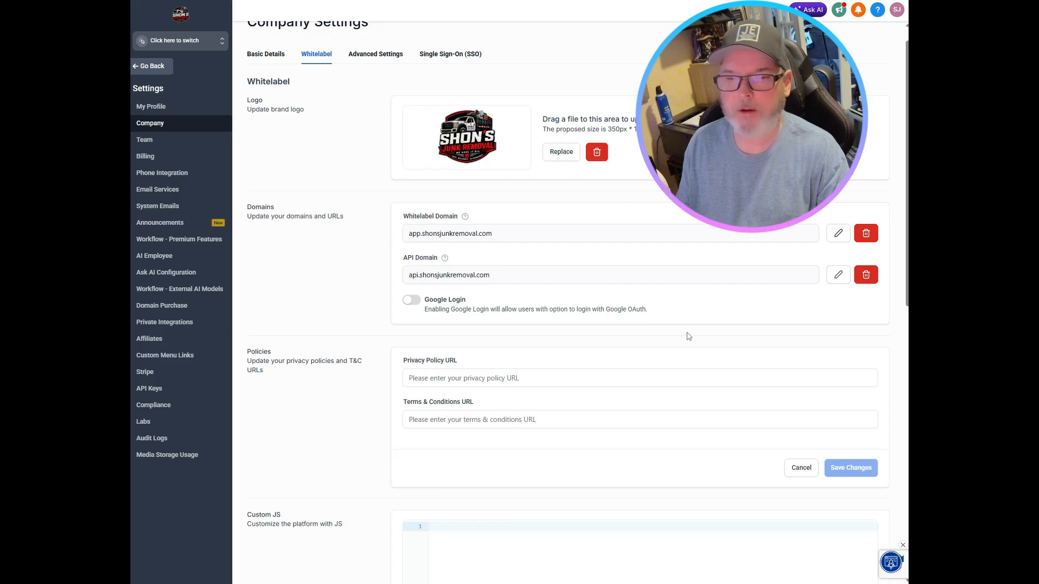
Step: Save the whitelabel settings with Dark Theme as the default theme
{"action": "scroll", "coordinate": [688, 337], "scroll_direction": "down", "scroll_amount": 1}
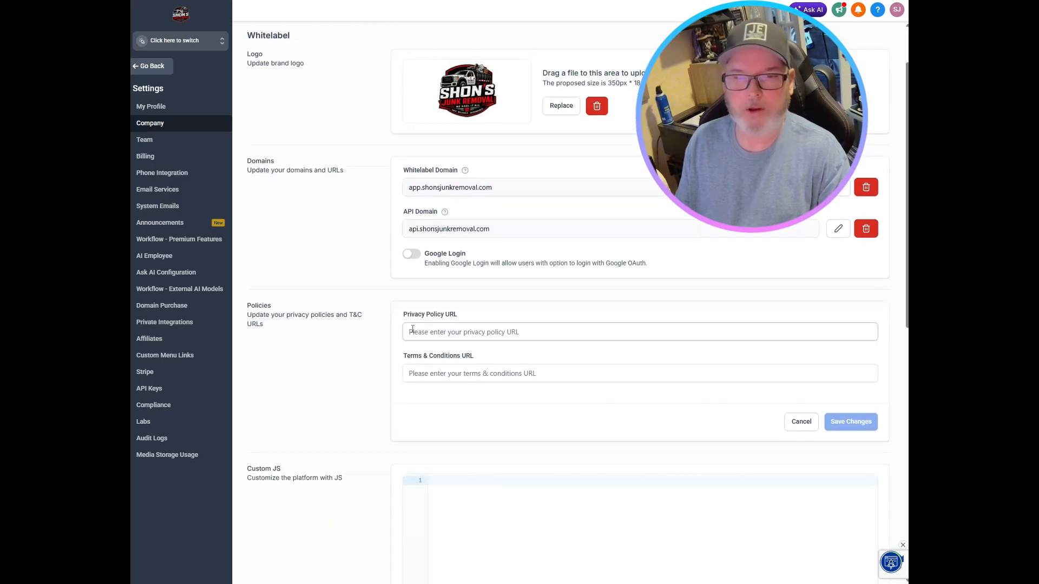
{"action": "scroll", "coordinate": [407, 332], "scroll_direction": "down", "scroll_amount": 1}
{"action": "scroll", "coordinate": [398, 329], "scroll_direction": "down", "scroll_amount": 5}
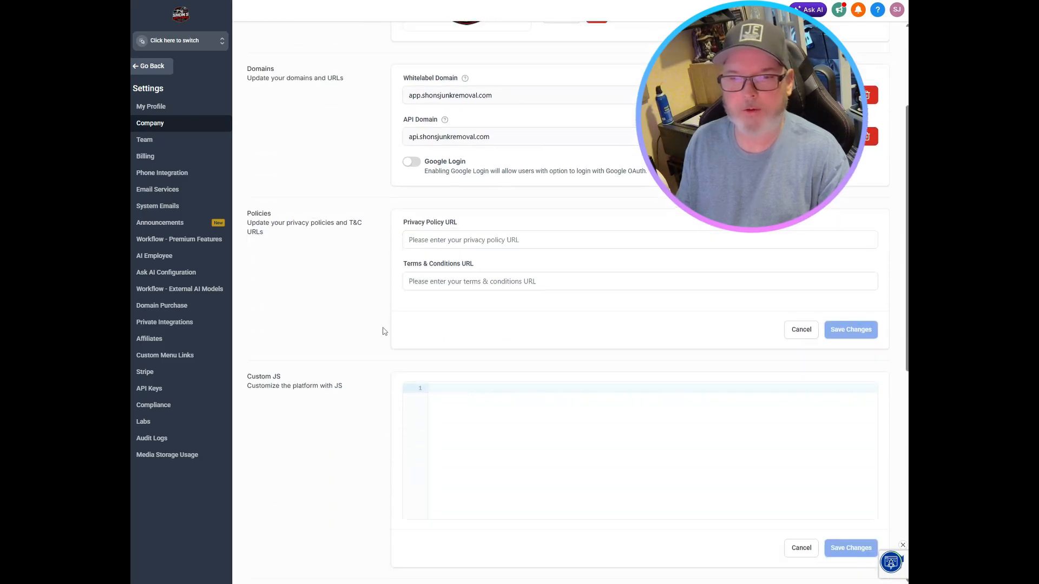
{"action": "scroll", "coordinate": [383, 332], "scroll_direction": "down", "scroll_amount": 3}
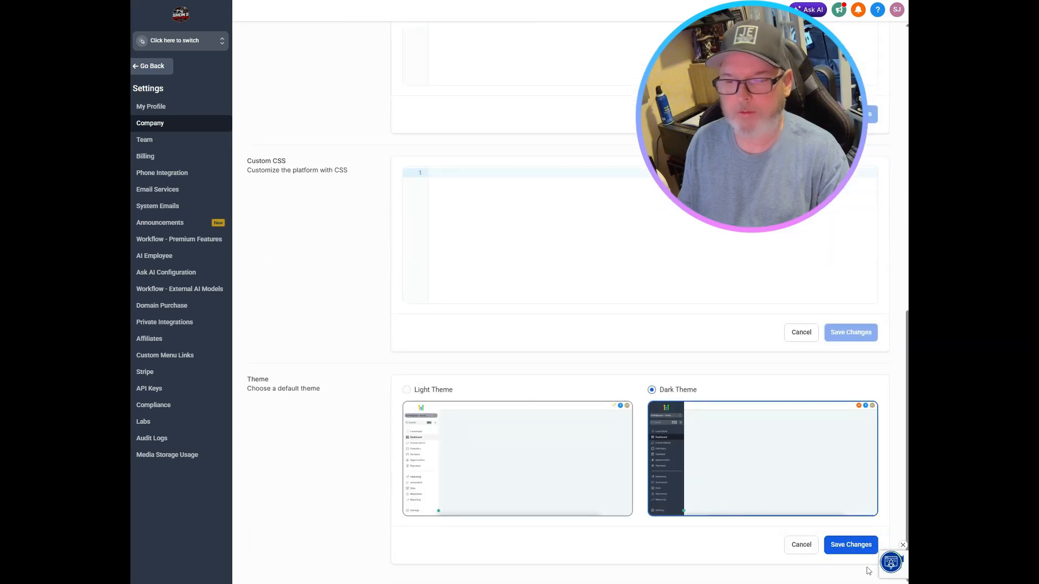
{"action": "left_click", "coordinate": [858, 546]}
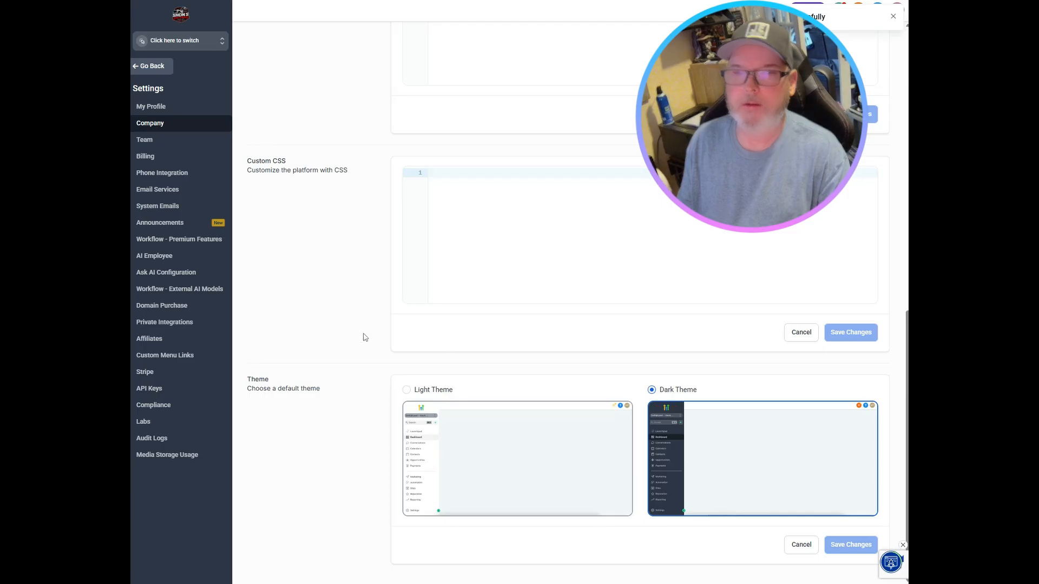
Step: In the company's basic details, change the company name to Shon's Junk Removal
{"action": "scroll", "coordinate": [366, 337], "scroll_direction": "up", "scroll_amount": 4}
{"action": "scroll", "coordinate": [366, 337], "scroll_direction": "up", "scroll_amount": 6}
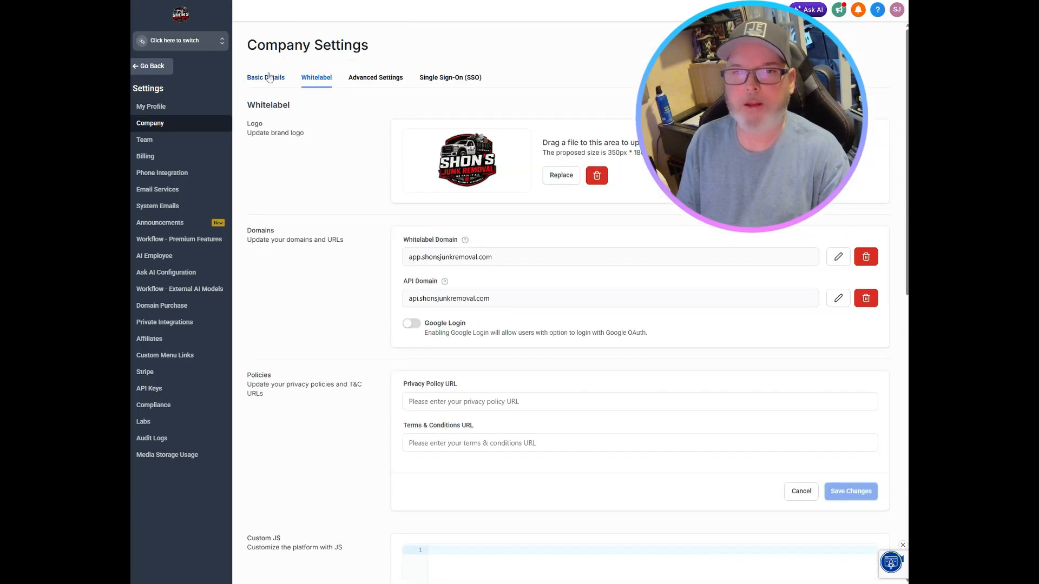
{"action": "left_click", "coordinate": [269, 79]}
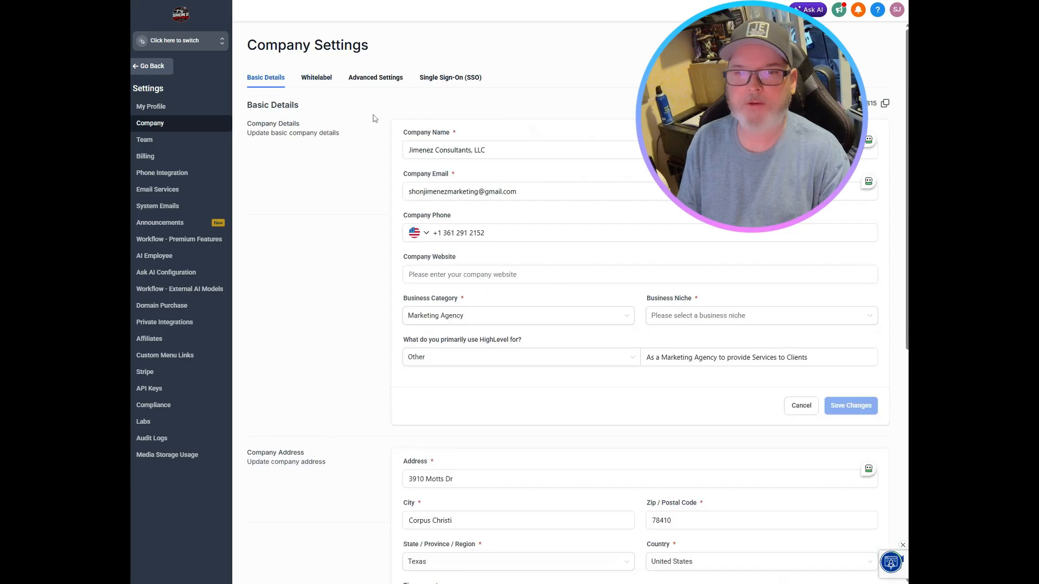
{"action": "triple_click", "coordinate": [504, 152]}
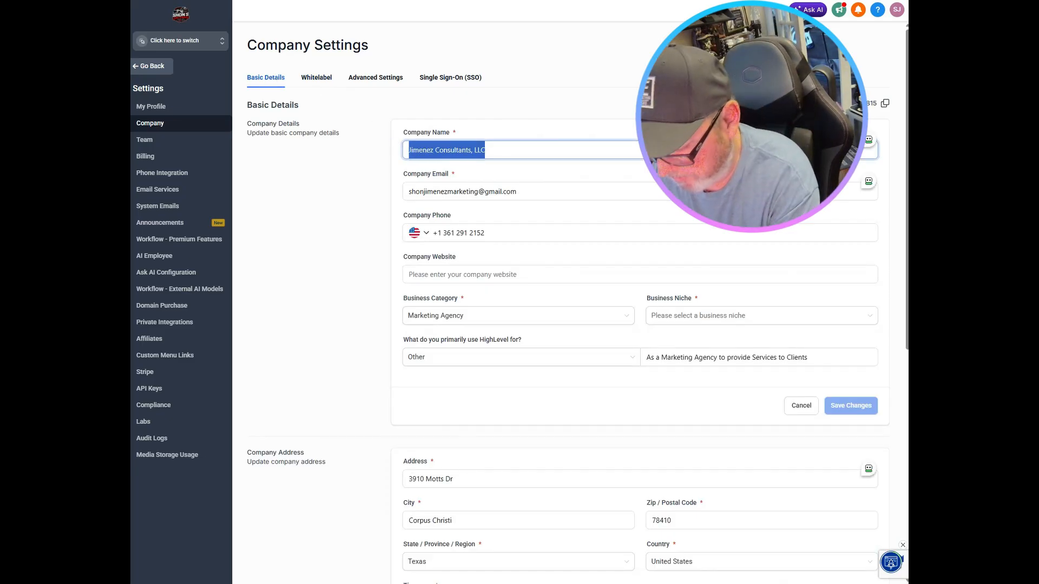
{"action": "type", "text": "Shon"}
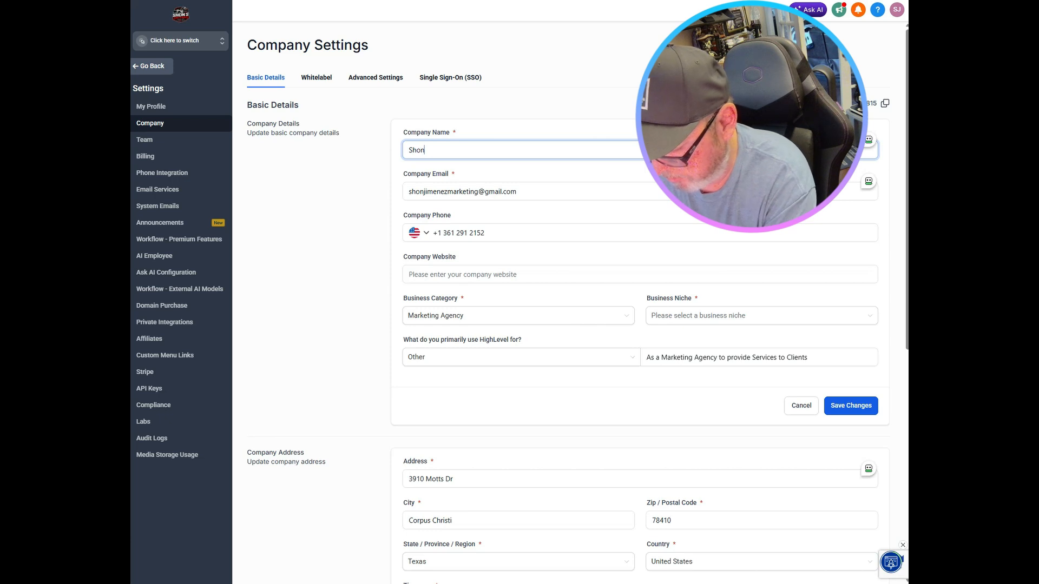
{"action": "type", "text": "'s Junk Removal"}
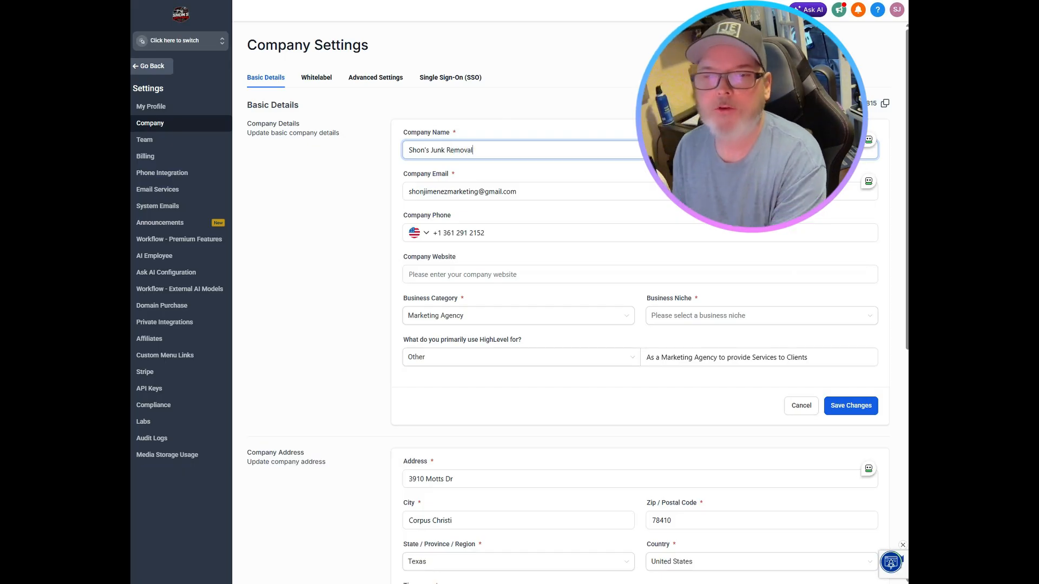
Step: Set the company website to shonsjunkremoval.com, without a protocol prefix
{"action": "left_click", "coordinate": [488, 275]}
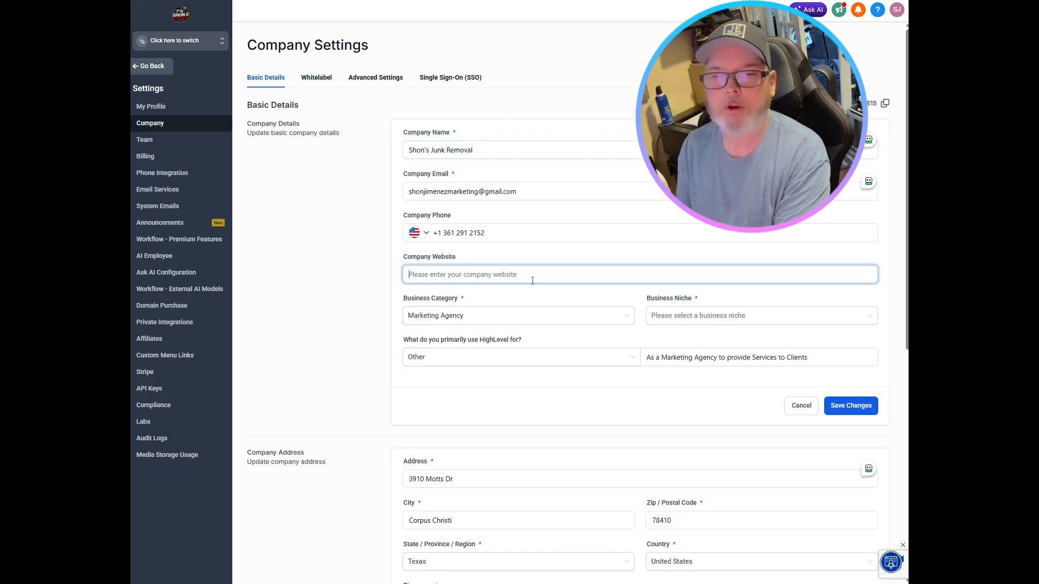
{"action": "type", "text": "htpps://shonsjunkrem"}
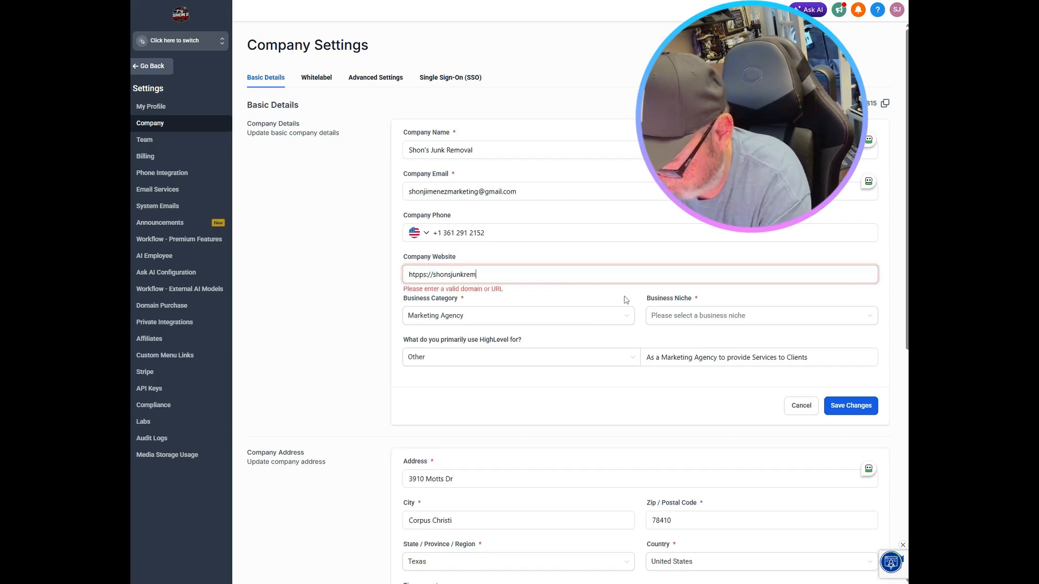
{"action": "type", "text": "oval.com"}
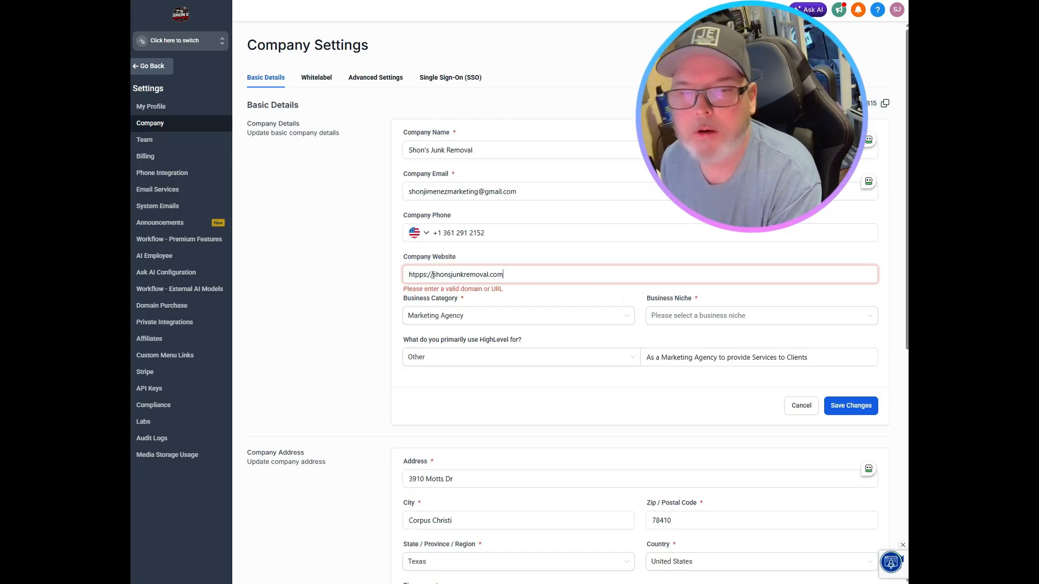
{"action": "left_click_drag", "start_coordinate": [433, 275], "coordinate": [401, 277]}
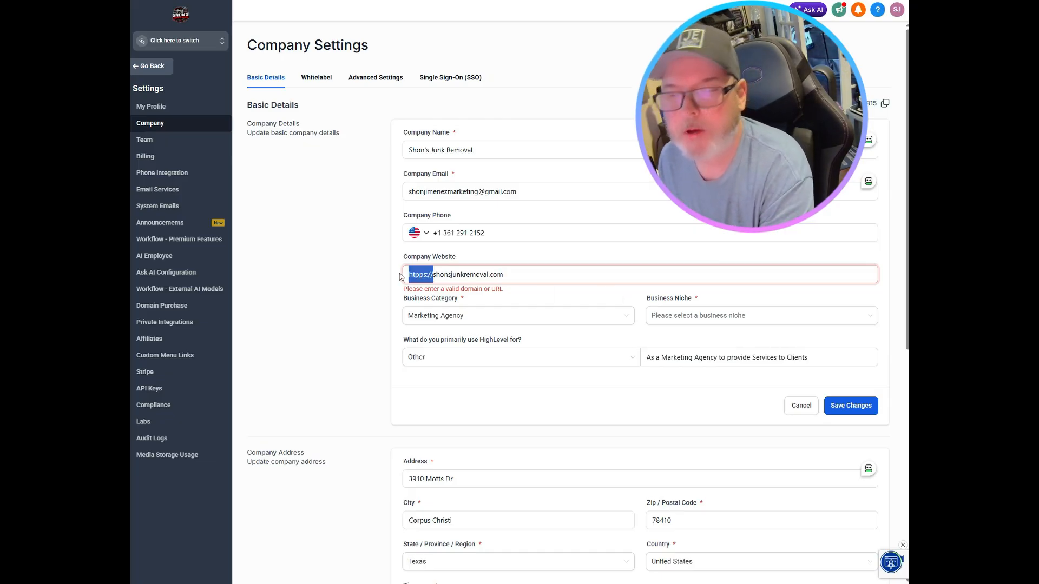
{"action": "key", "text": "BackSpace"}
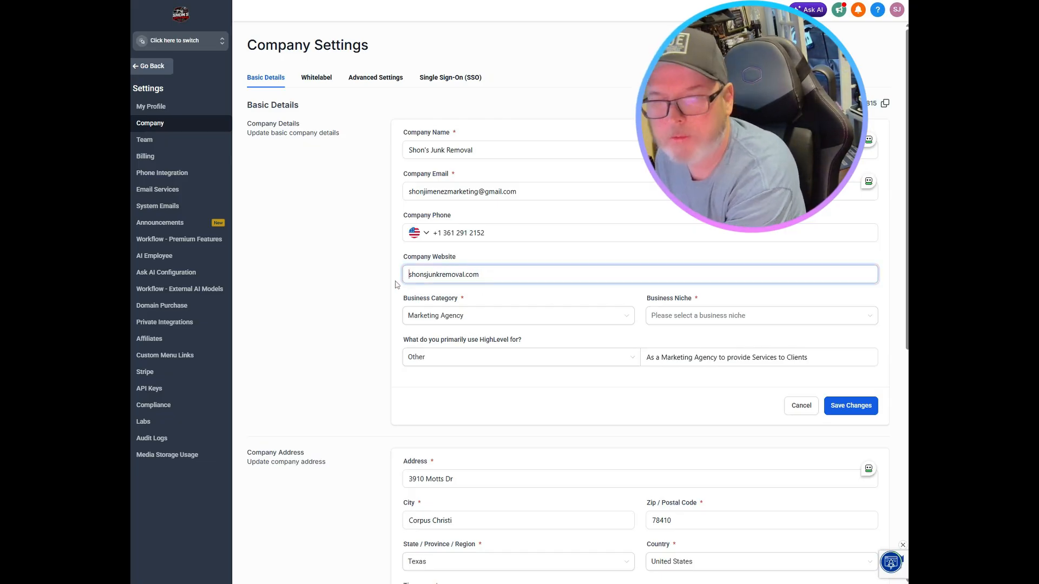
Step: Change the company's business category to Home Services
{"action": "left_click", "coordinate": [439, 319]}
{"action": "scroll", "coordinate": [439, 374], "scroll_direction": "down", "scroll_amount": 1}
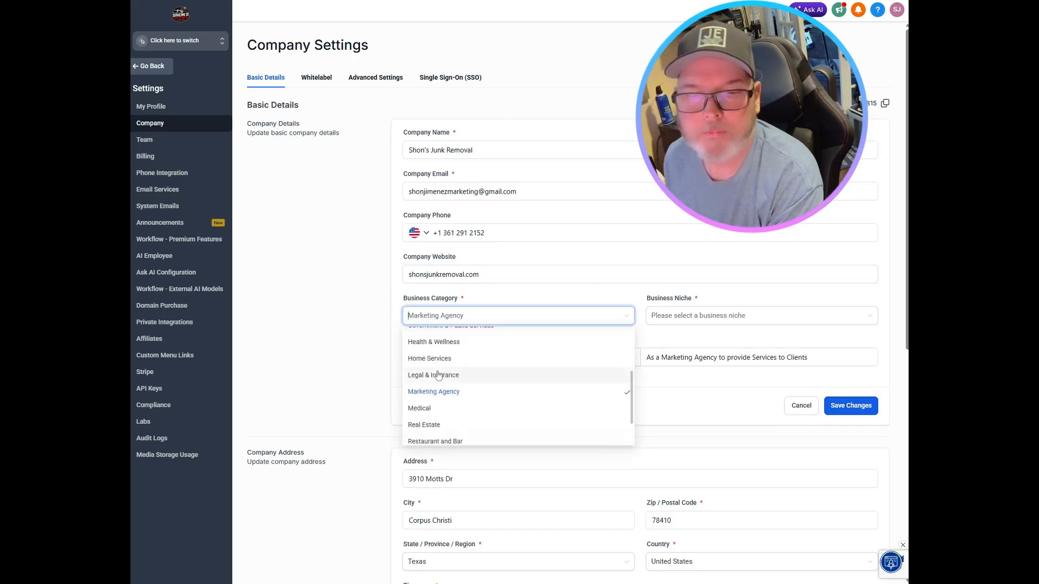
{"action": "left_click", "coordinate": [433, 358]}
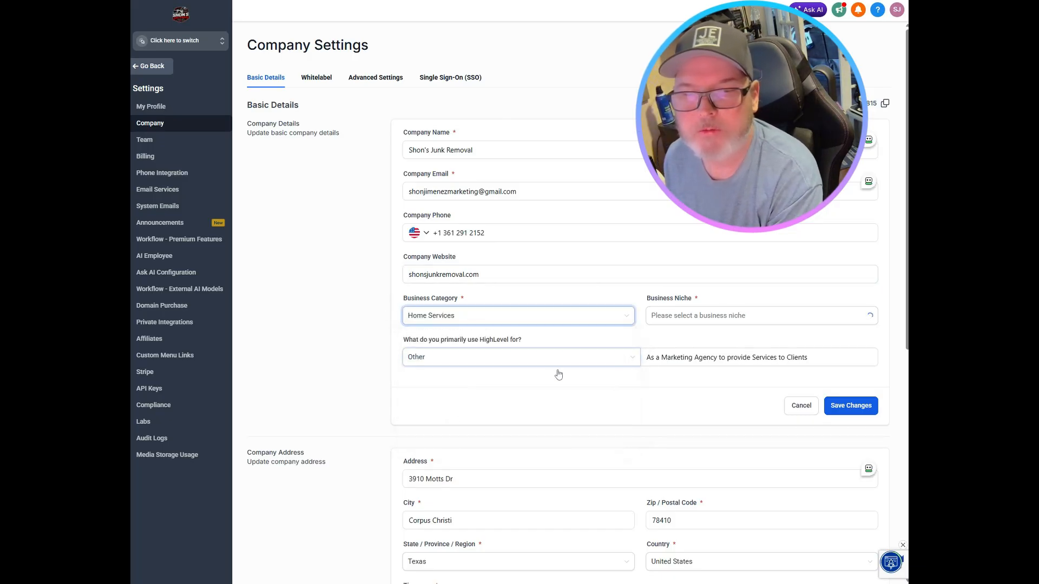
Step: Set the company's business niche to Contractor
{"action": "left_click", "coordinate": [704, 320]}
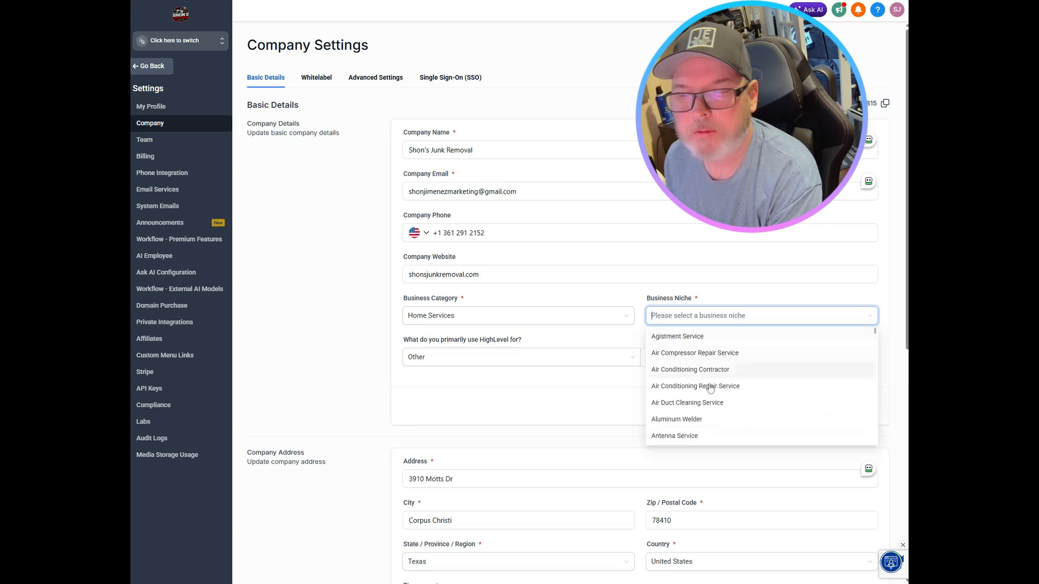
{"action": "scroll", "coordinate": [710, 389], "scroll_direction": "down", "scroll_amount": 3}
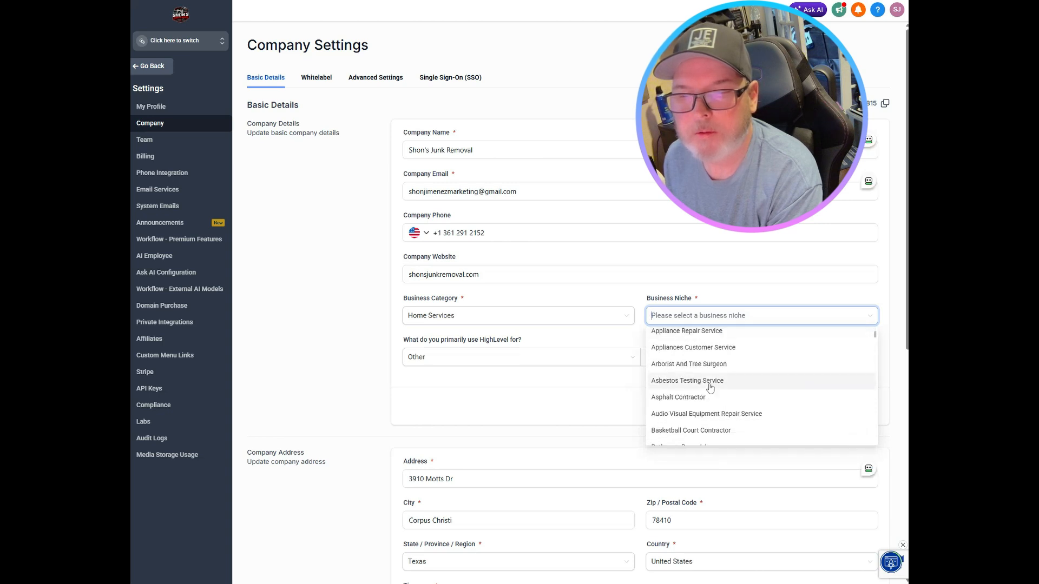
{"action": "scroll", "coordinate": [710, 389], "scroll_direction": "down", "scroll_amount": 1}
{"action": "scroll", "coordinate": [710, 389], "scroll_direction": "down", "scroll_amount": 4}
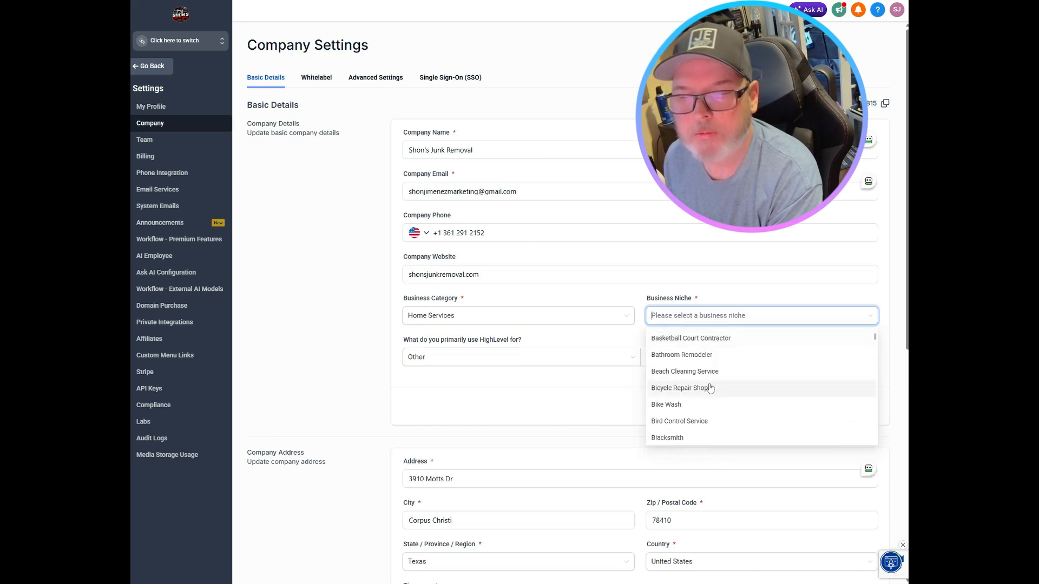
{"action": "scroll", "coordinate": [710, 388], "scroll_direction": "down", "scroll_amount": 1}
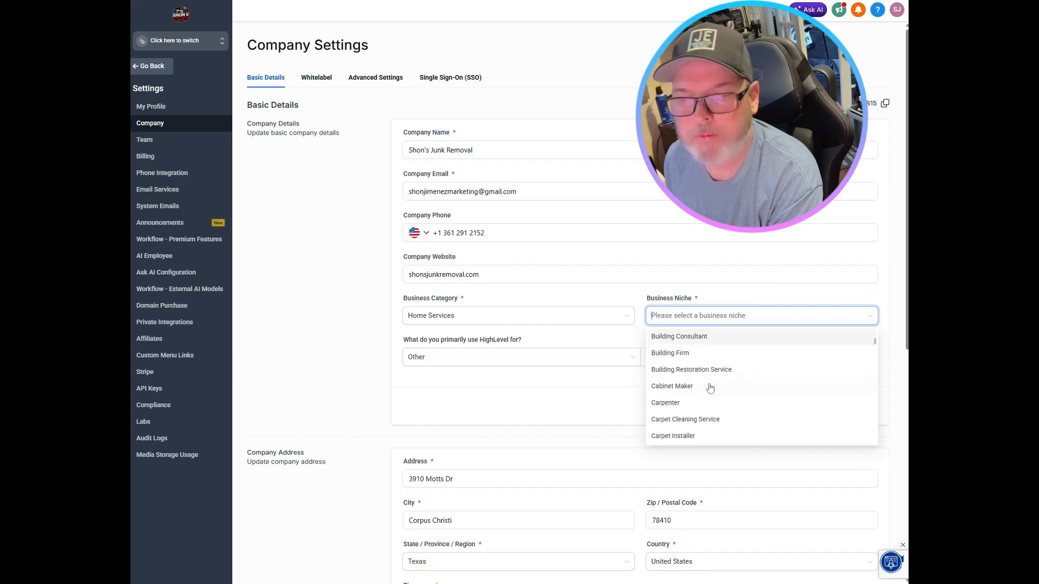
{"action": "scroll", "coordinate": [710, 389], "scroll_direction": "down", "scroll_amount": 1}
{"action": "scroll", "coordinate": [710, 388], "scroll_direction": "down", "scroll_amount": 4}
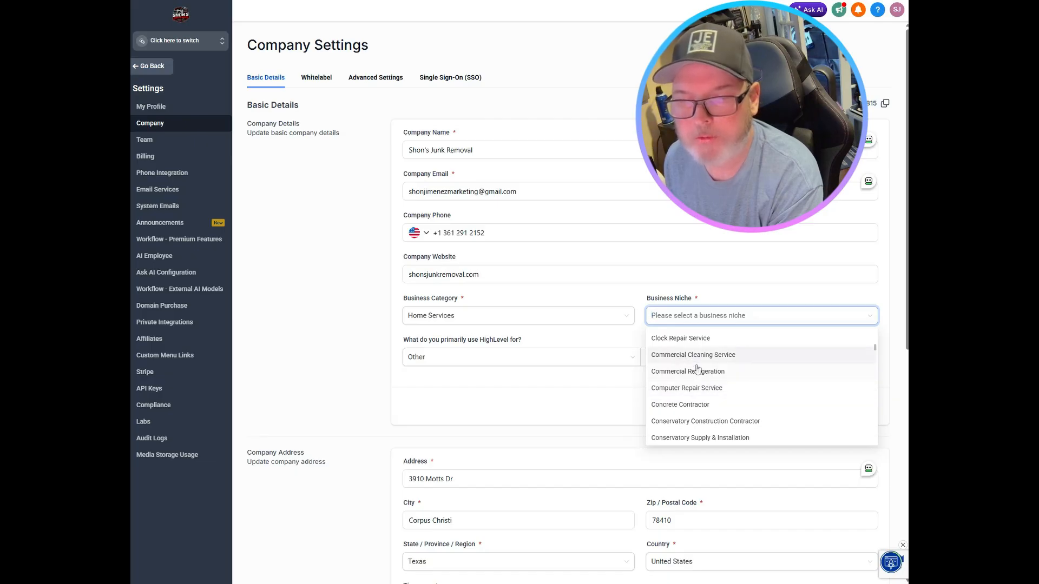
{"action": "scroll", "coordinate": [698, 369], "scroll_direction": "down", "scroll_amount": 1}
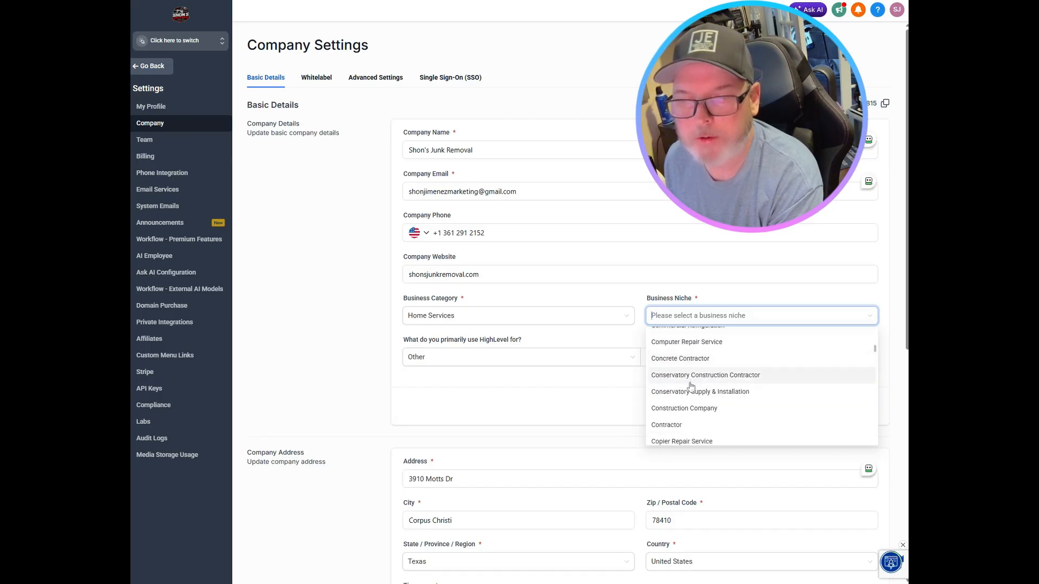
{"action": "scroll", "coordinate": [691, 385], "scroll_direction": "down", "scroll_amount": 1}
{"action": "left_click", "coordinate": [686, 377]}
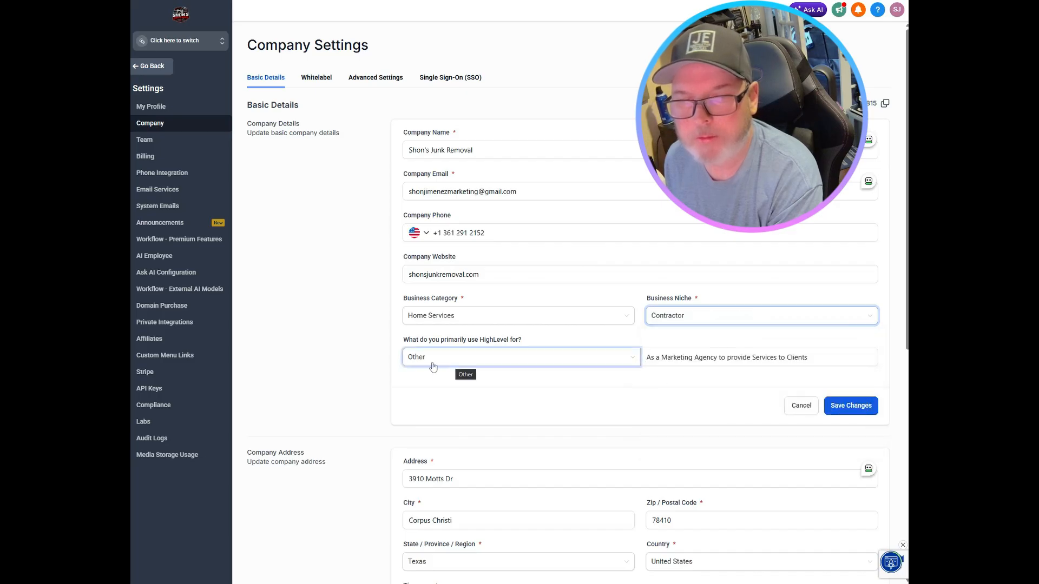
{"action": "left_click", "coordinate": [471, 363]}
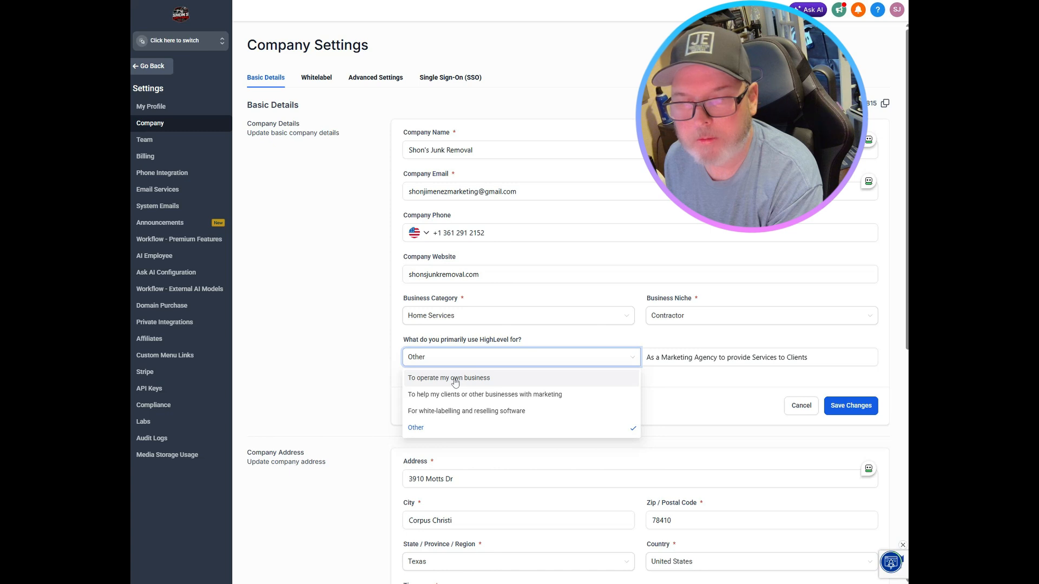
{"action": "left_click", "coordinate": [455, 411]}
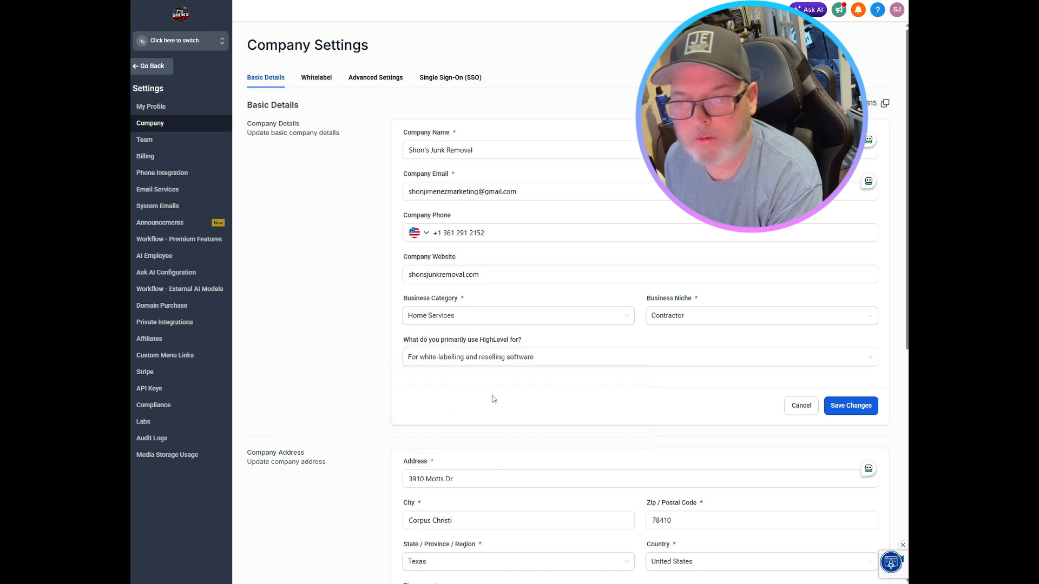
{"action": "left_click", "coordinate": [458, 366]}
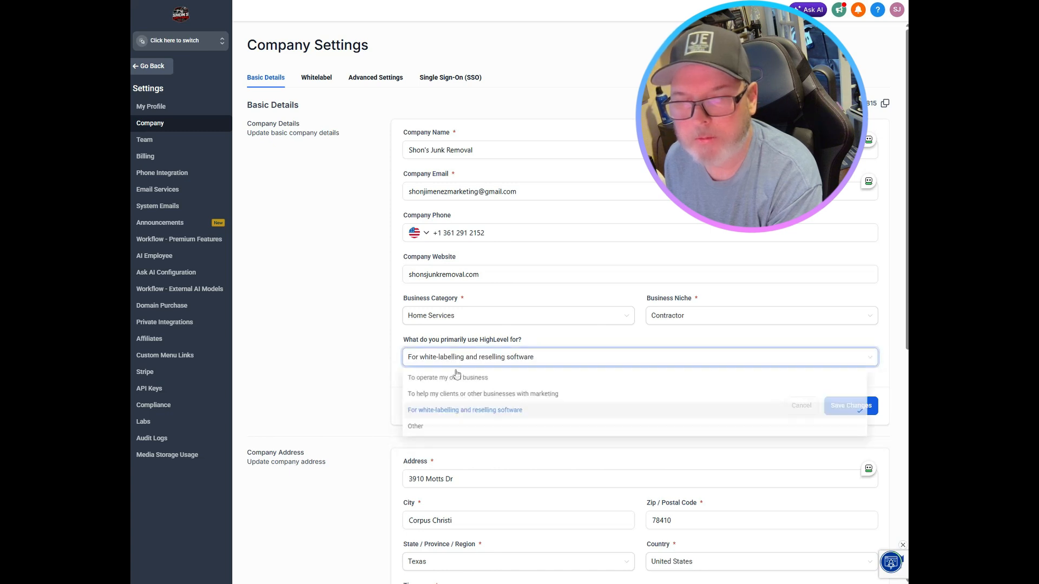
{"action": "left_click", "coordinate": [423, 428]}
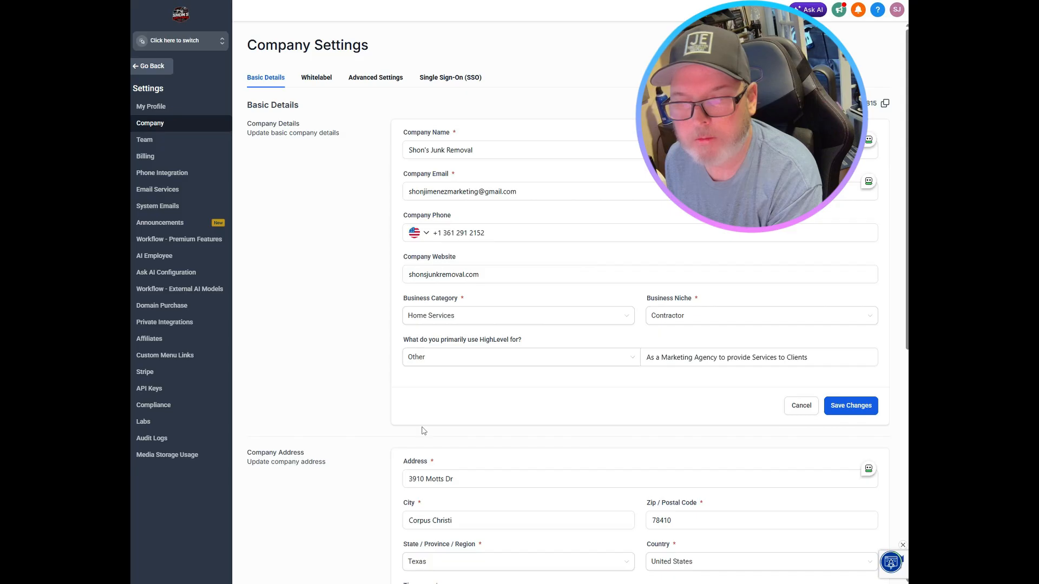
Step: Save the edited company details
{"action": "left_click", "coordinate": [844, 407]}
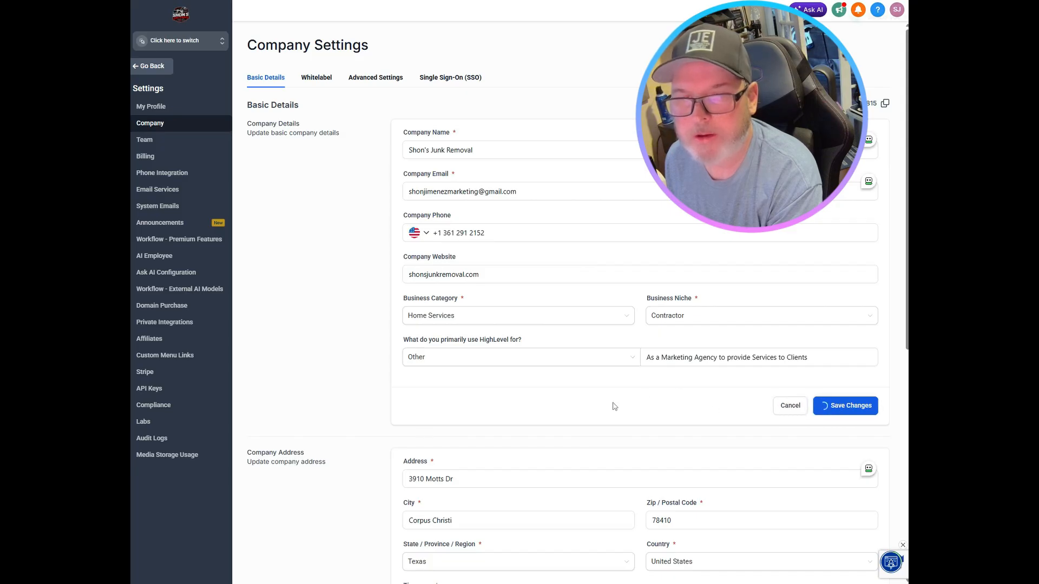
Step: In the company address section, set the timezone to GMT-05:00 America/Chicago (CDT)
{"action": "scroll", "coordinate": [613, 406], "scroll_direction": "down", "scroll_amount": 4}
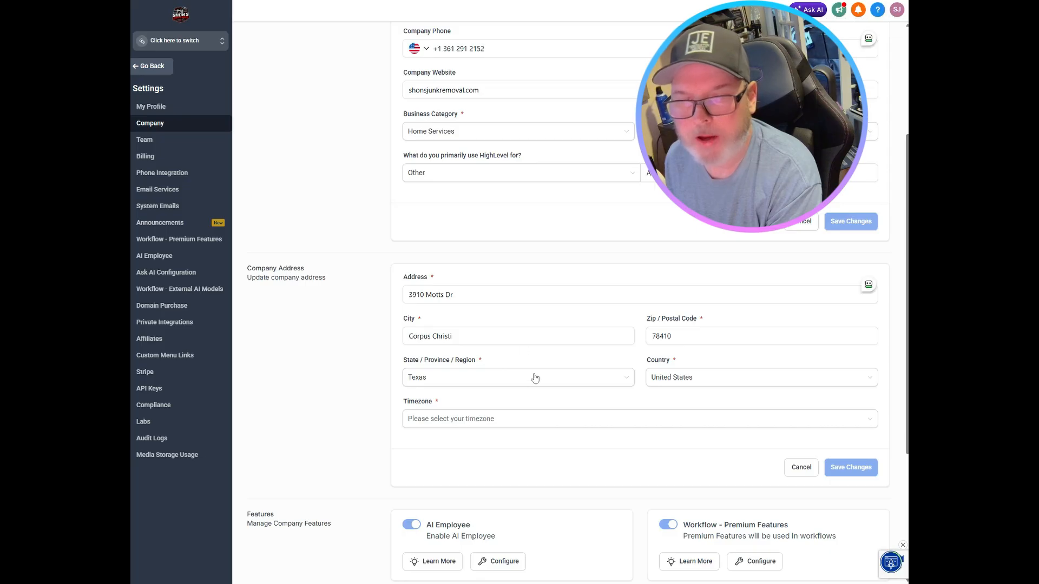
{"action": "scroll", "coordinate": [595, 411], "scroll_direction": "down", "scroll_amount": 2}
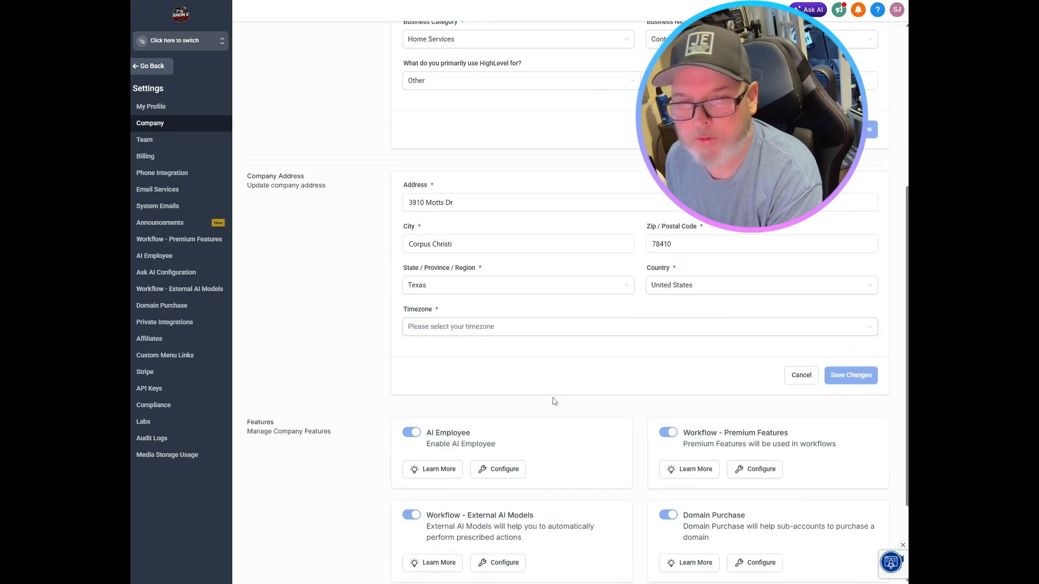
{"action": "left_click", "coordinate": [478, 329]}
{"action": "scroll", "coordinate": [463, 363], "scroll_direction": "down", "scroll_amount": 5}
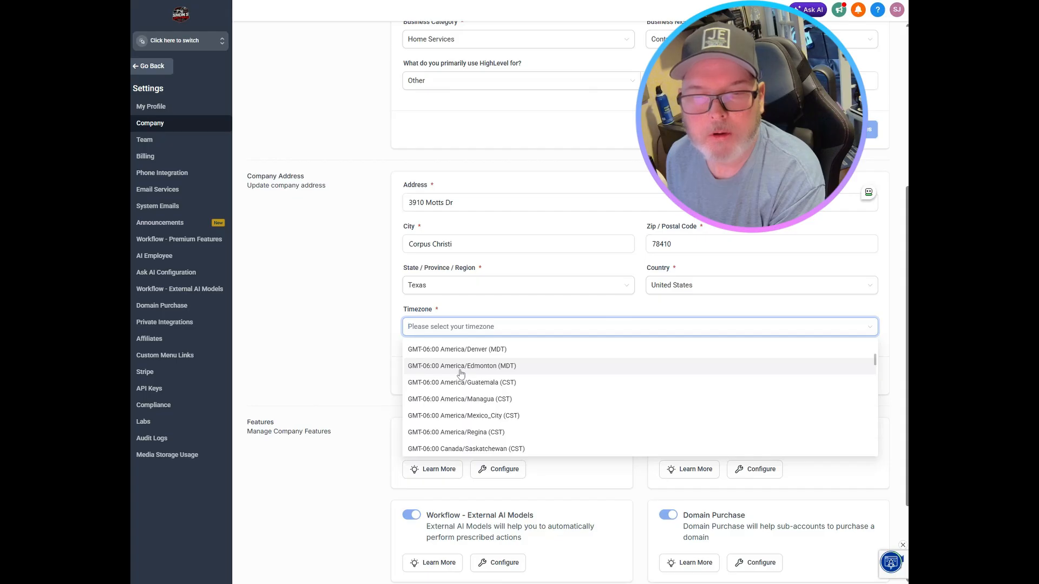
{"action": "scroll", "coordinate": [461, 374], "scroll_direction": "up", "scroll_amount": 1}
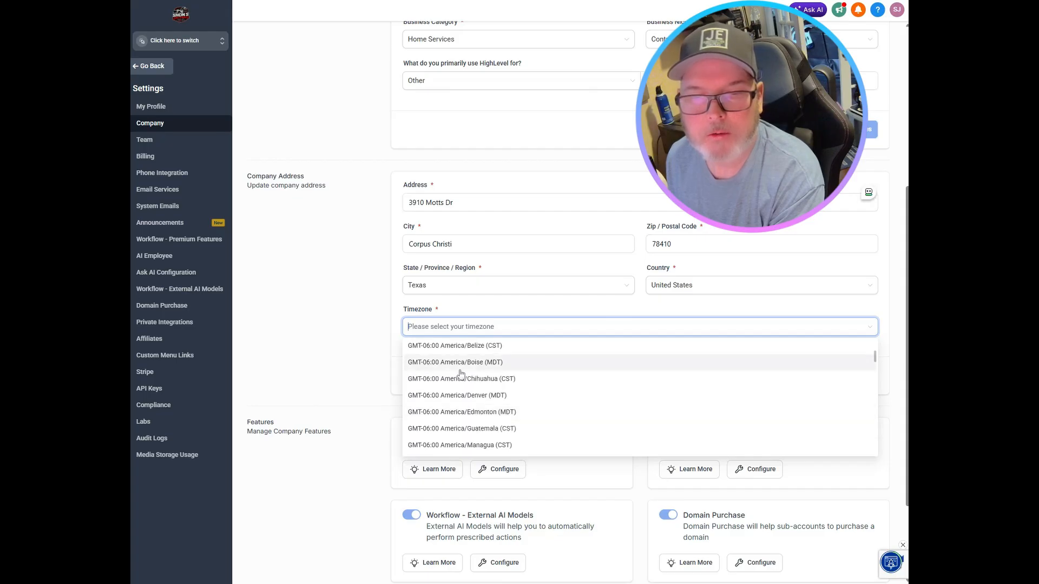
{"action": "scroll", "coordinate": [460, 373], "scroll_direction": "up", "scroll_amount": 1}
{"action": "scroll", "coordinate": [461, 373], "scroll_direction": "down", "scroll_amount": 2}
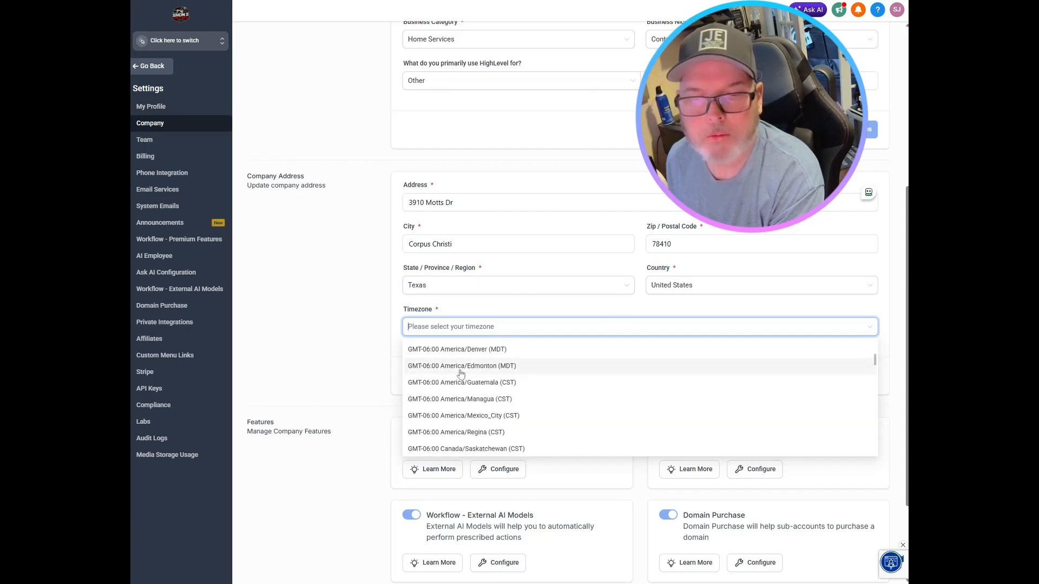
{"action": "scroll", "coordinate": [461, 373], "scroll_direction": "down", "scroll_amount": 2}
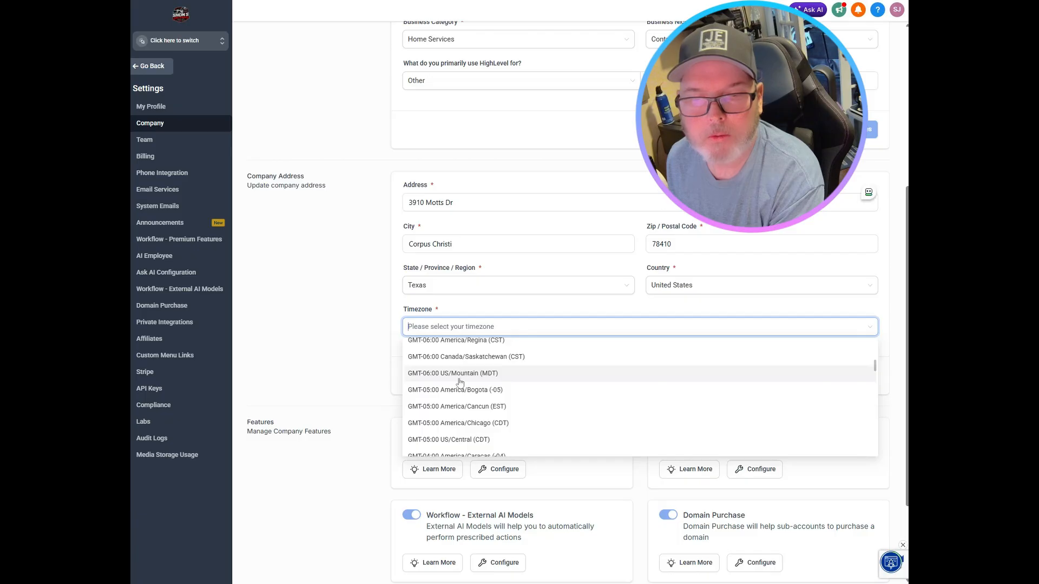
{"action": "left_click", "coordinate": [459, 423]}
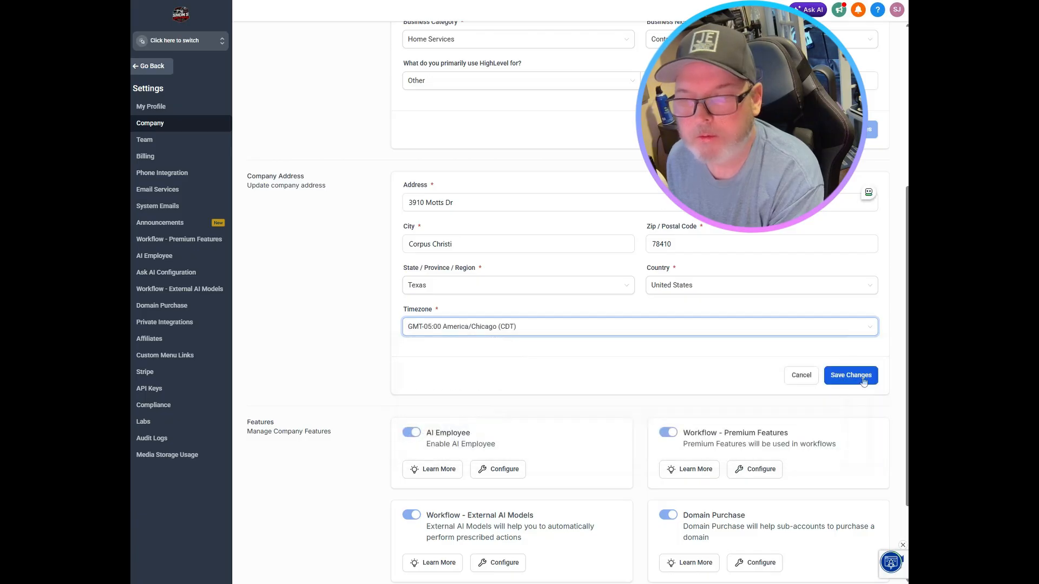
Step: Save the edited company address settings
{"action": "left_click", "coordinate": [836, 375]}
{"action": "scroll", "coordinate": [644, 391], "scroll_direction": "down", "scroll_amount": 2}
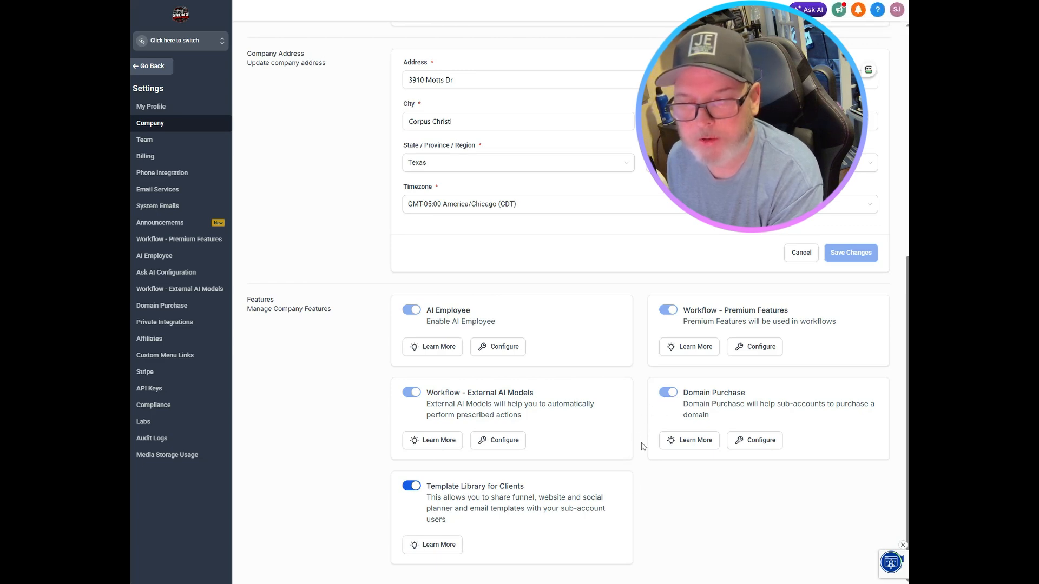
{"action": "scroll", "coordinate": [645, 456], "scroll_direction": "up", "scroll_amount": 7}
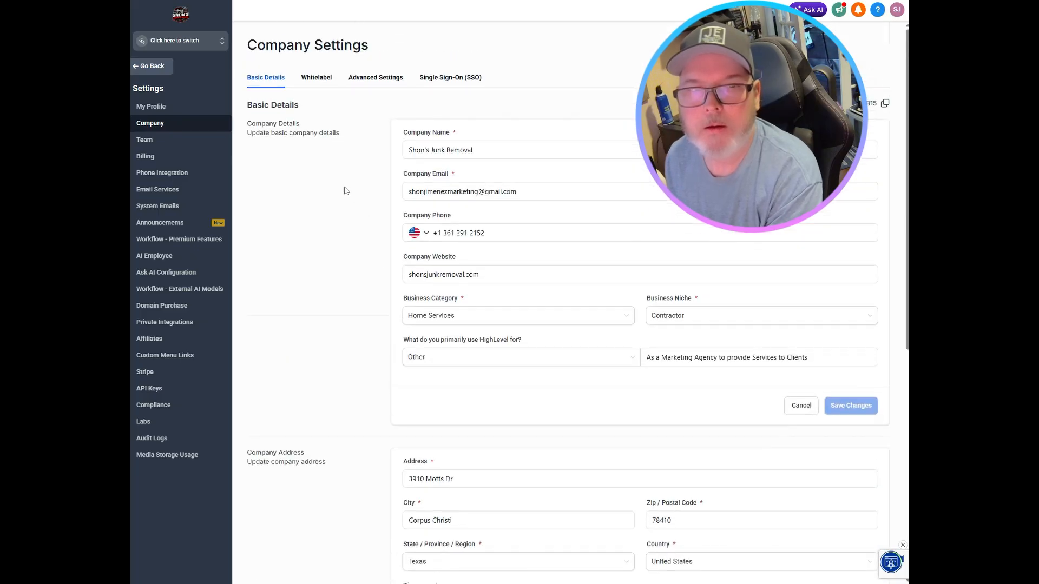
Step: Upload shonj.png from the saved images folder as the profile image in My Profile and update the profile
{"action": "left_click", "coordinate": [149, 108]}
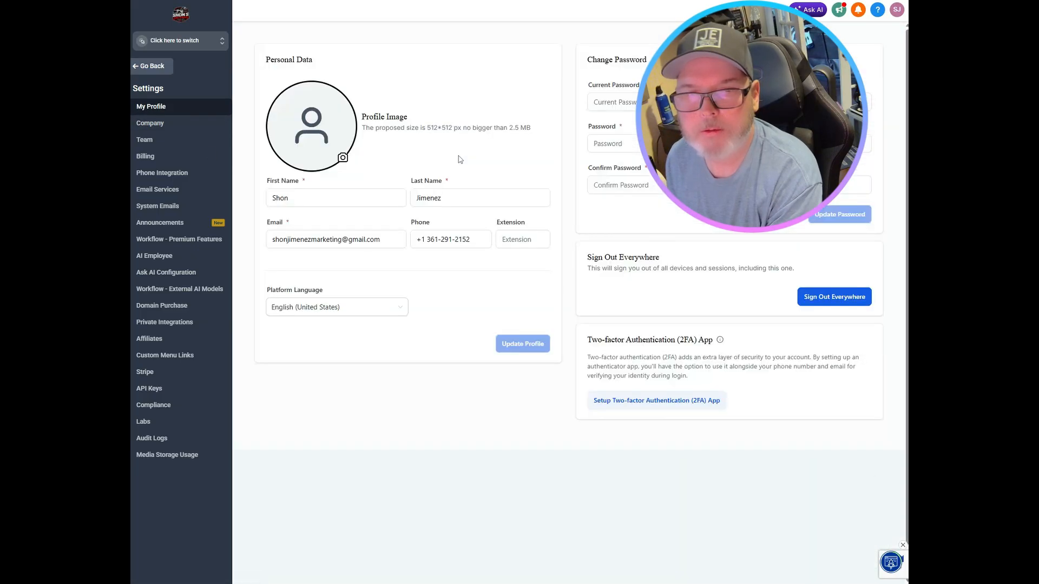
{"action": "left_click", "coordinate": [342, 145]}
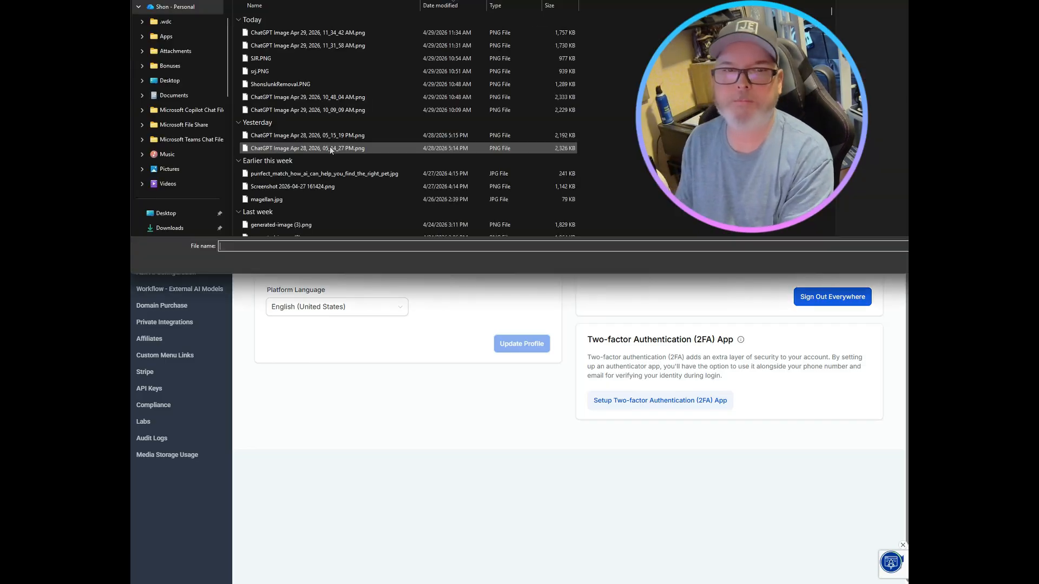
{"action": "left_click", "coordinate": [172, 169]}
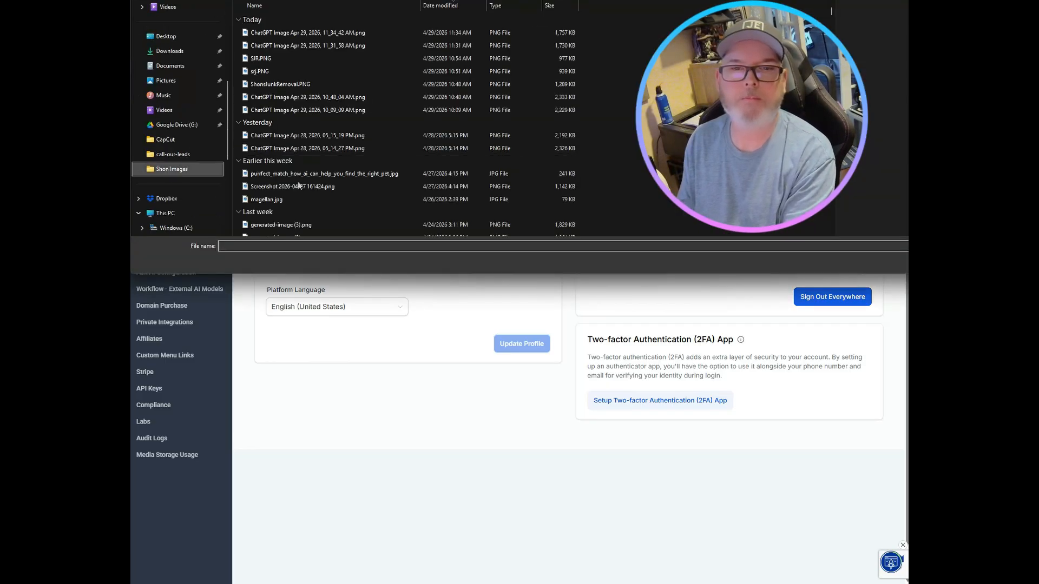
{"action": "left_click", "coordinate": [708, 113]}
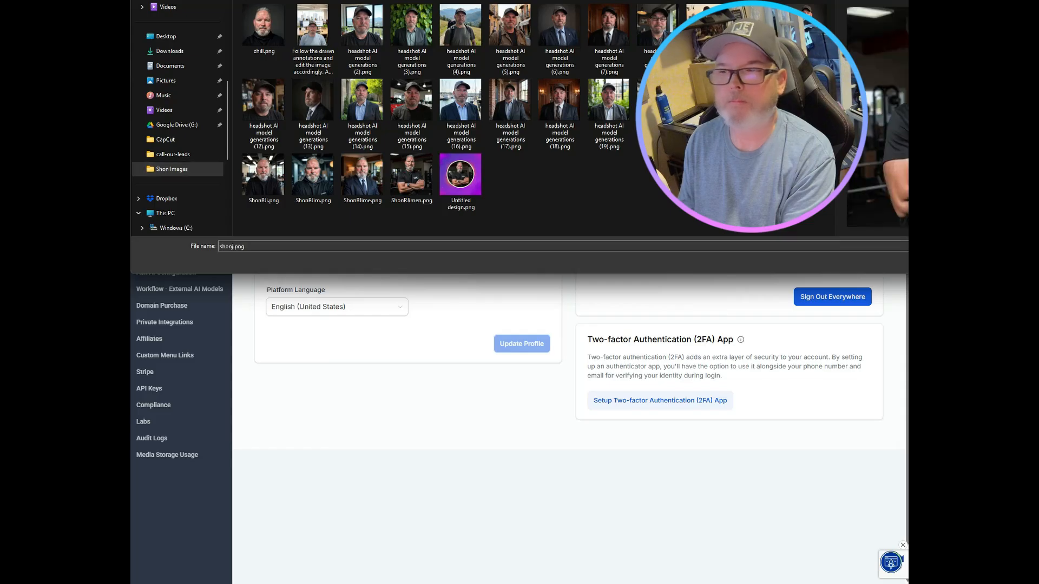
{"action": "key", "text": "Return"}
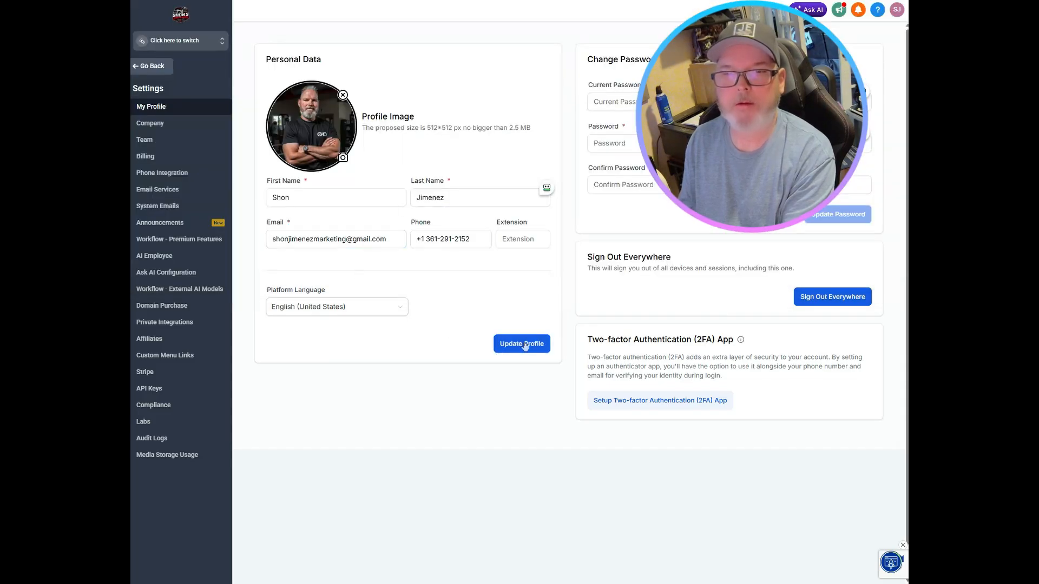
{"action": "left_click", "coordinate": [524, 344]}
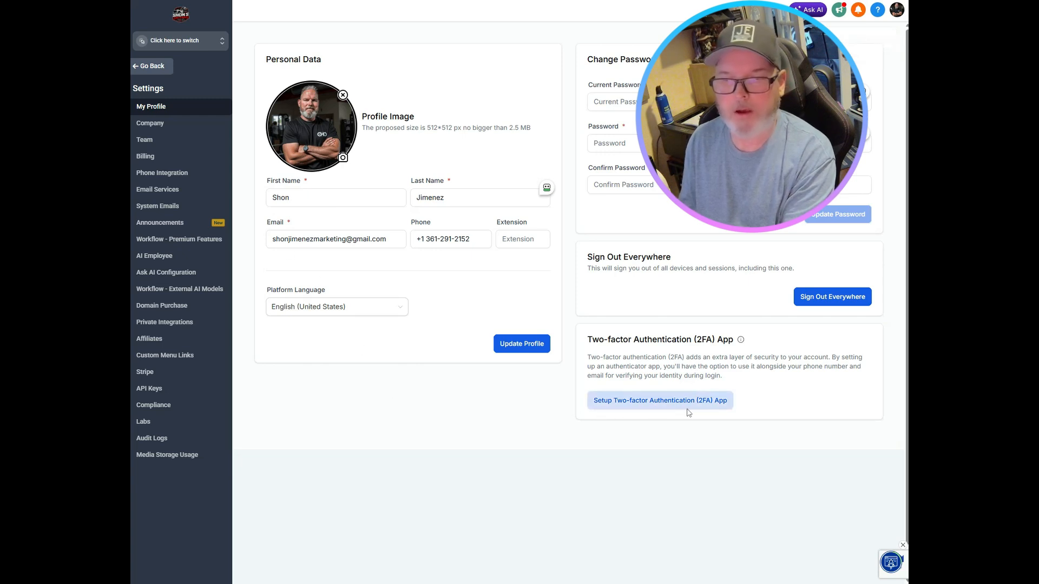
Step: Review the Team list, the Billing subscriptions, and the Phone Integration sub-account and agency settings
{"action": "left_click", "coordinate": [145, 140]}
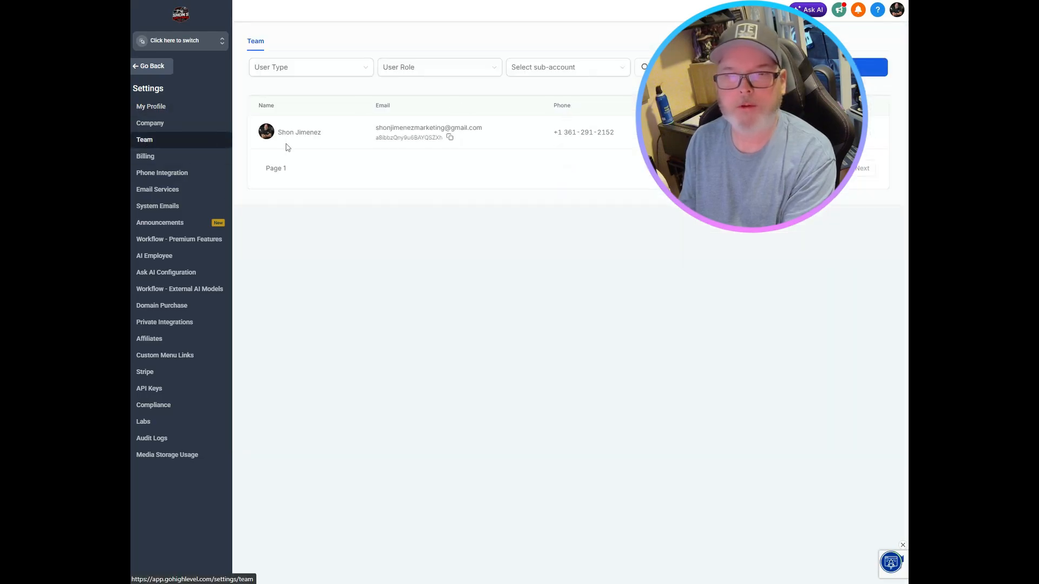
{"action": "left_click", "coordinate": [145, 157]}
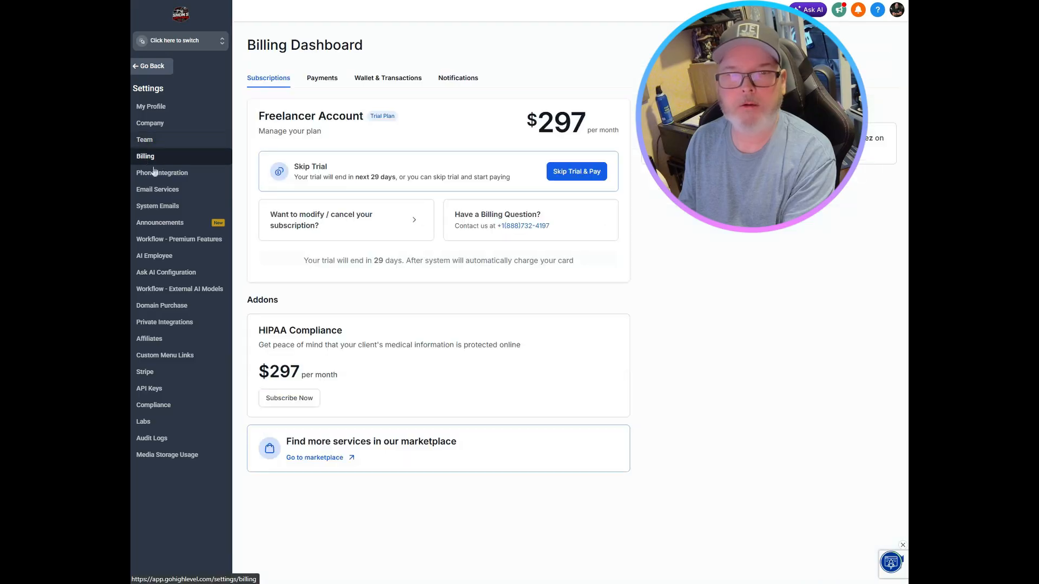
{"action": "left_click", "coordinate": [164, 174]}
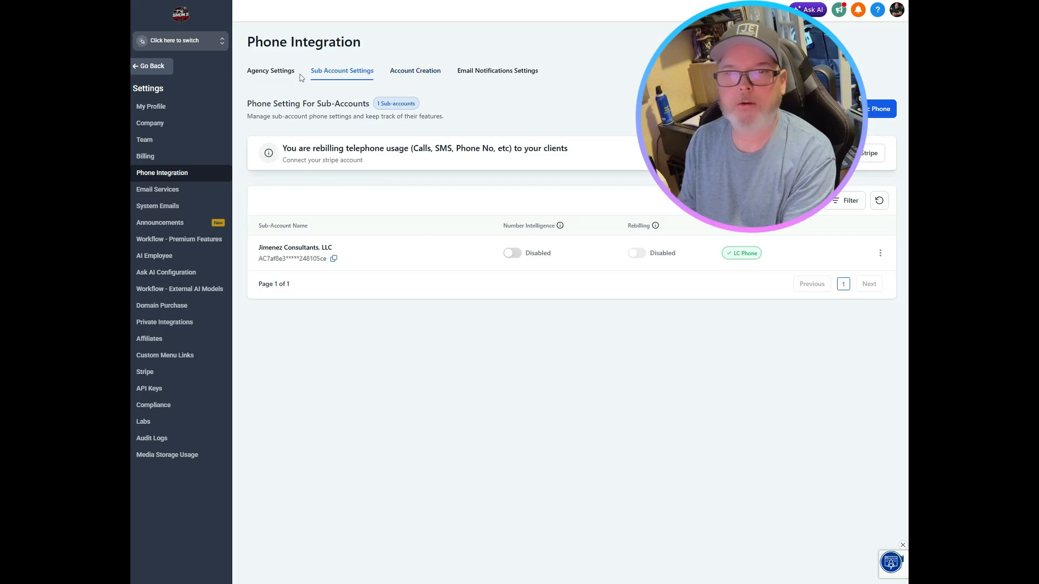
{"action": "left_click", "coordinate": [281, 75]}
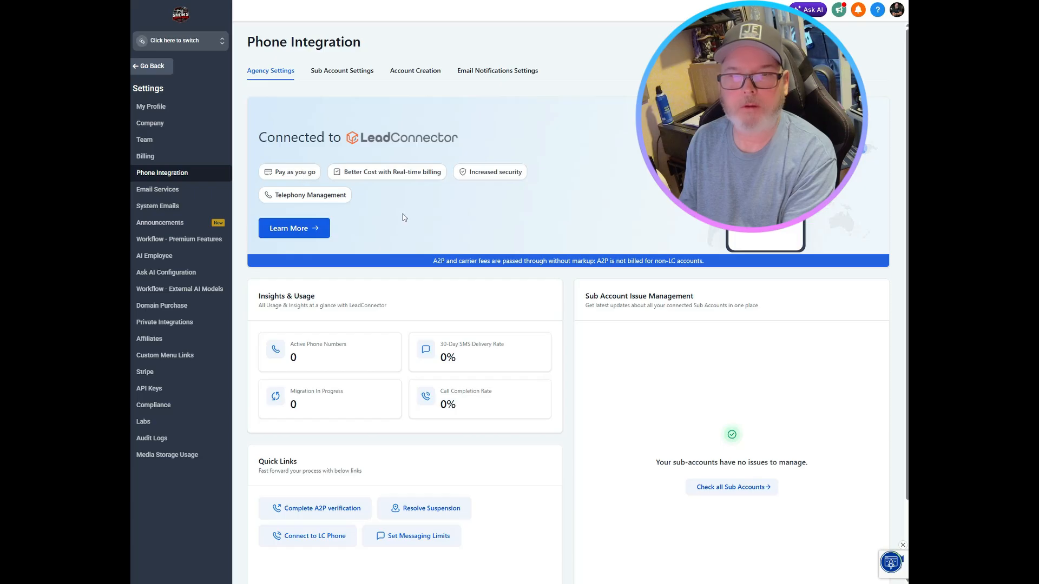
{"action": "scroll", "coordinate": [403, 216], "scroll_direction": "down", "scroll_amount": 2}
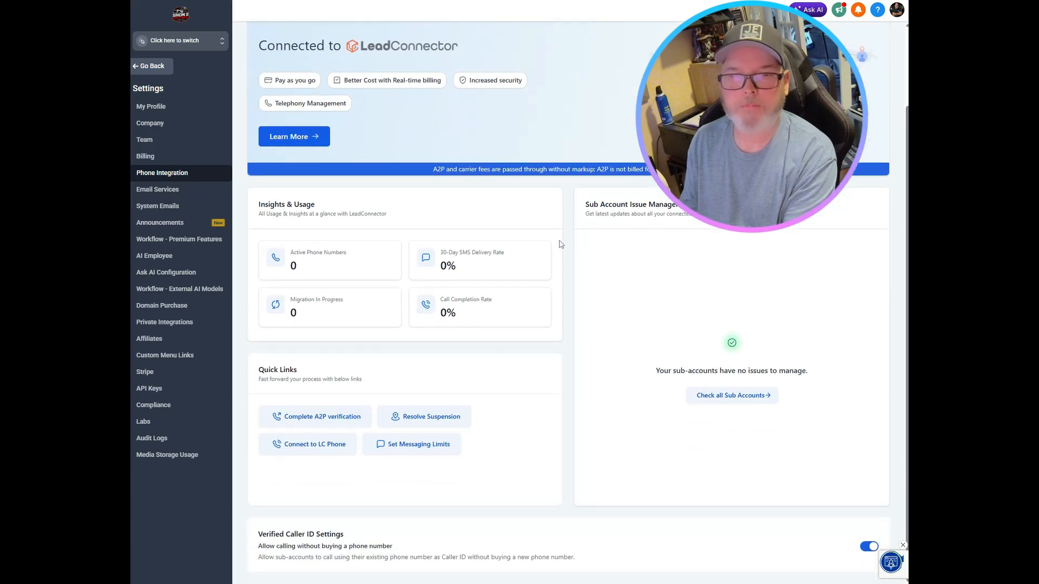
Step: In Email Services, add the dedicated sending domain lc.shonsjunkremoval.com and proceed to its required DNS records
{"action": "left_click", "coordinate": [148, 190]}
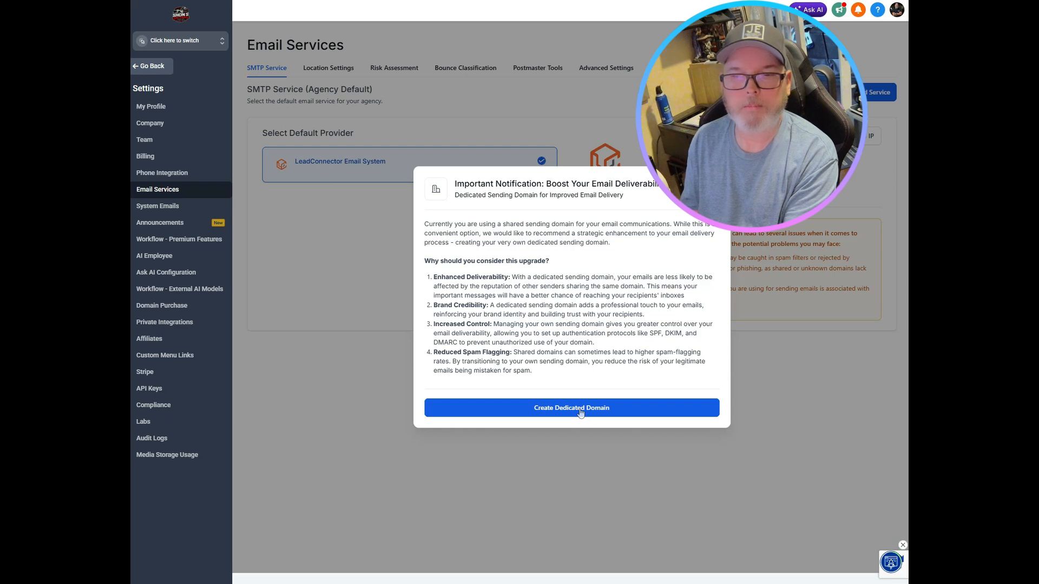
{"action": "left_click", "coordinate": [580, 411]}
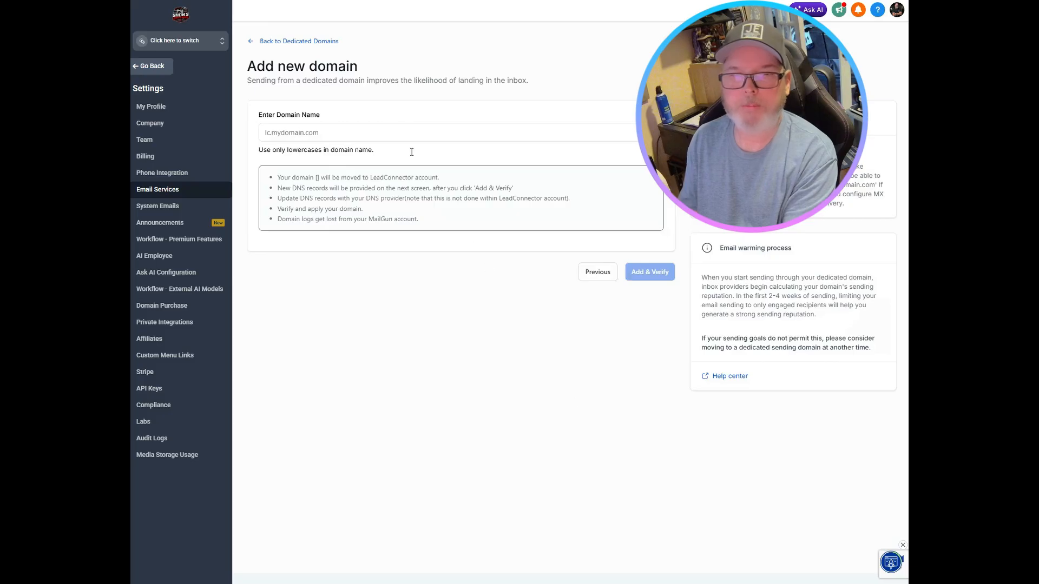
{"action": "left_click", "coordinate": [379, 133]}
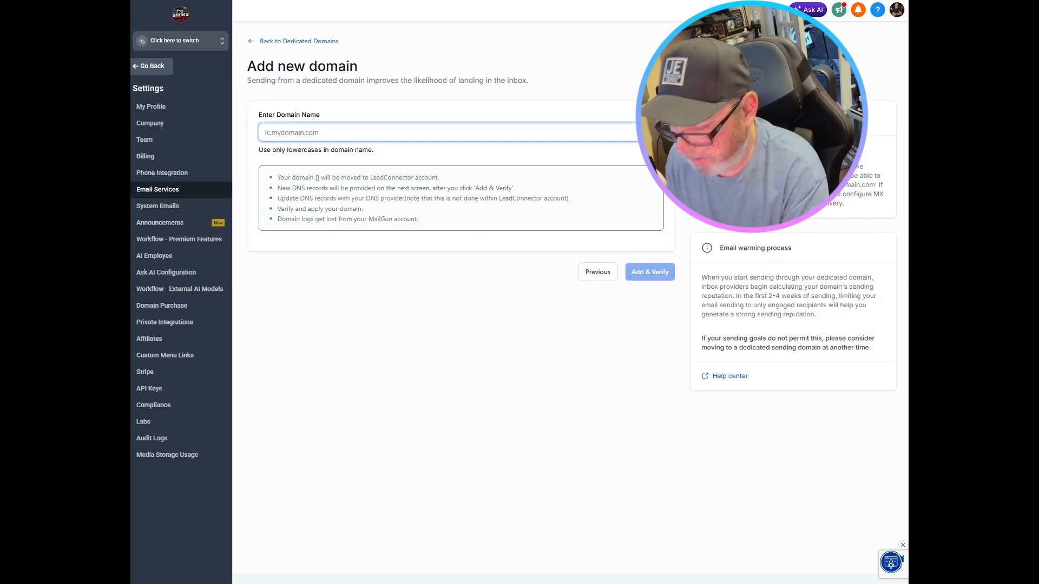
{"action": "type", "text": "lc"}
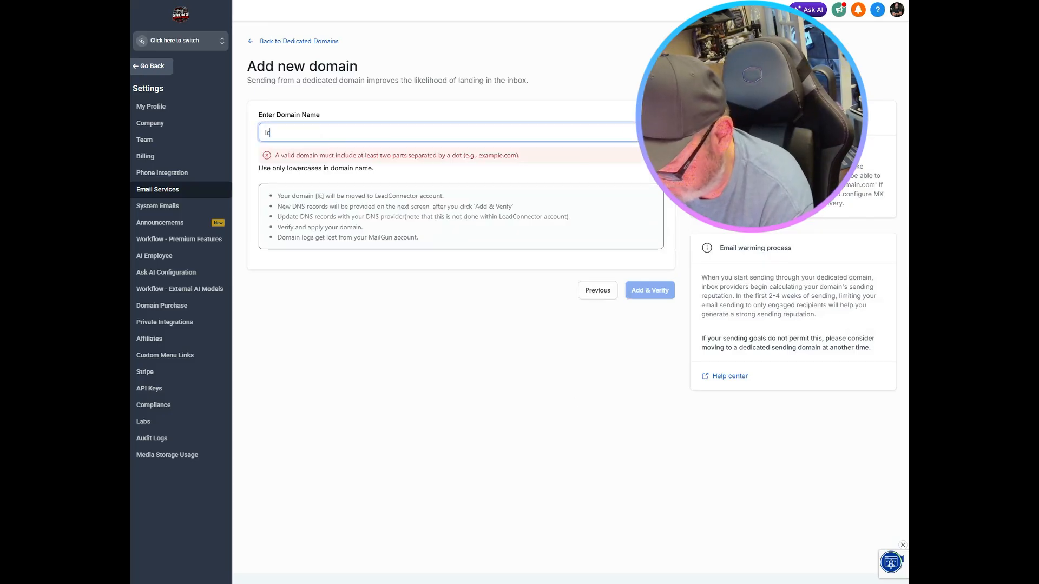
{"action": "type", "text": ".shons"}
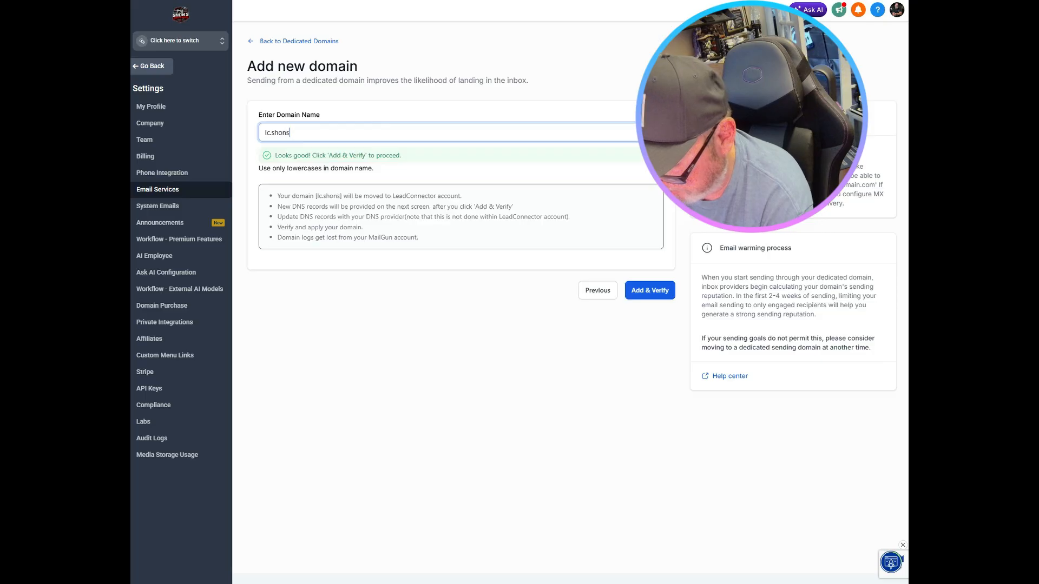
{"action": "type", "text": "junkrem"}
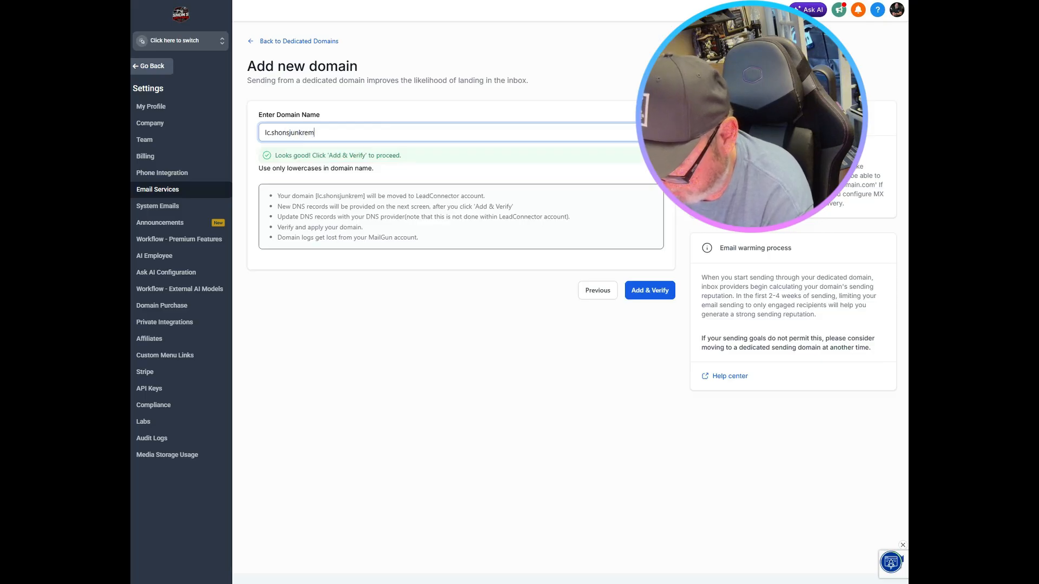
{"action": "type", "text": "oval.com"}
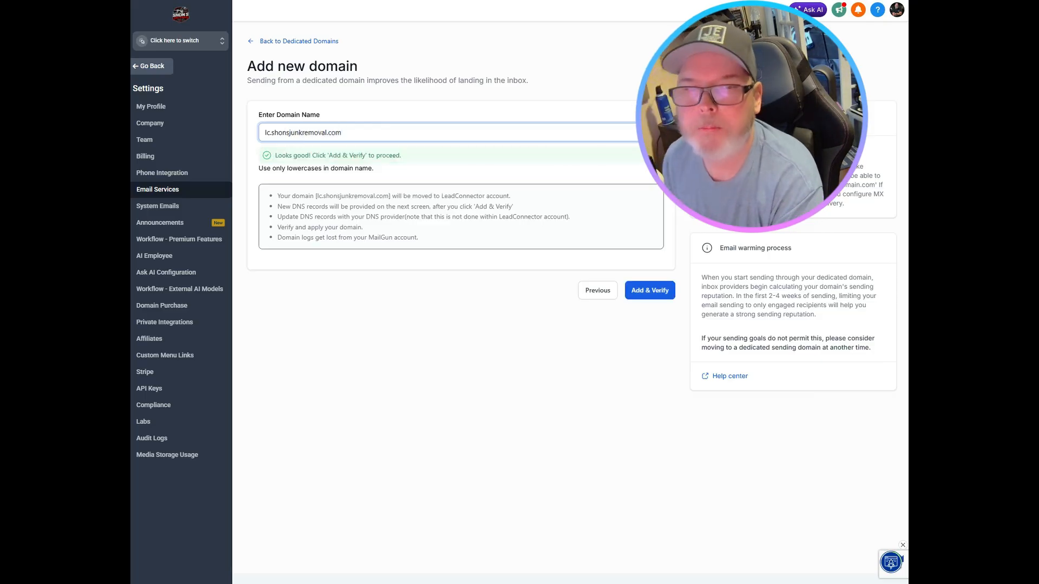
{"action": "left_click", "coordinate": [647, 291]}
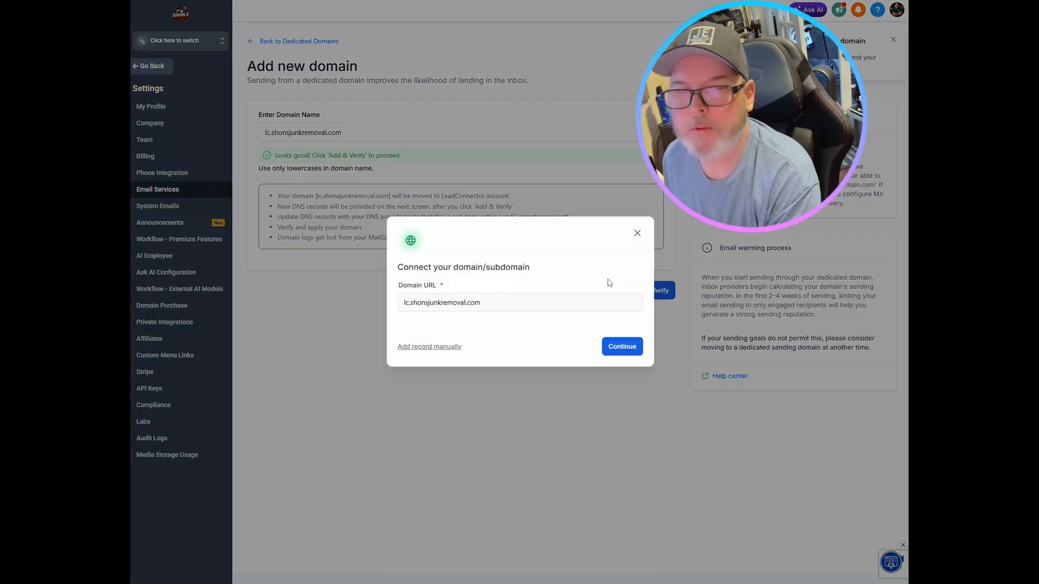
{"action": "left_click", "coordinate": [623, 347]}
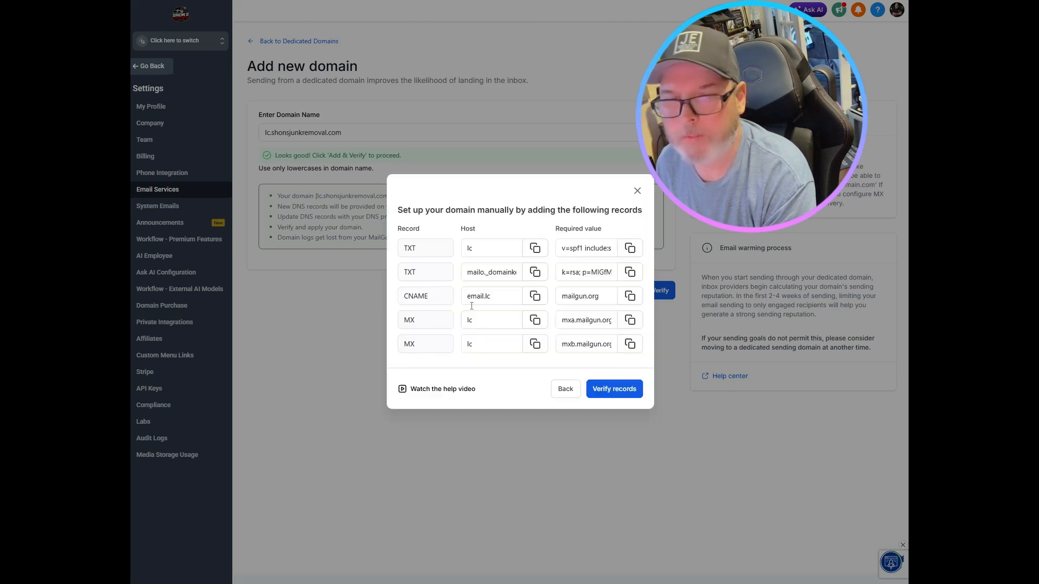
Step: In Namecheap's advanced DNS, add and save a TXT record with host lc and the SPF value copied from HighLevel
{"action": "left_click", "coordinate": [487, 245]}
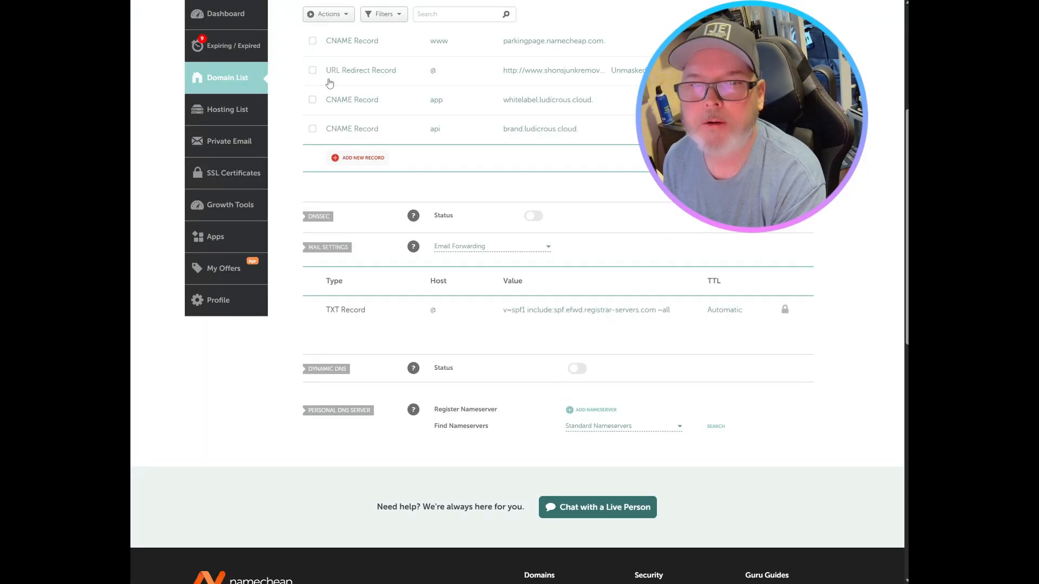
{"action": "left_click", "coordinate": [345, 158]}
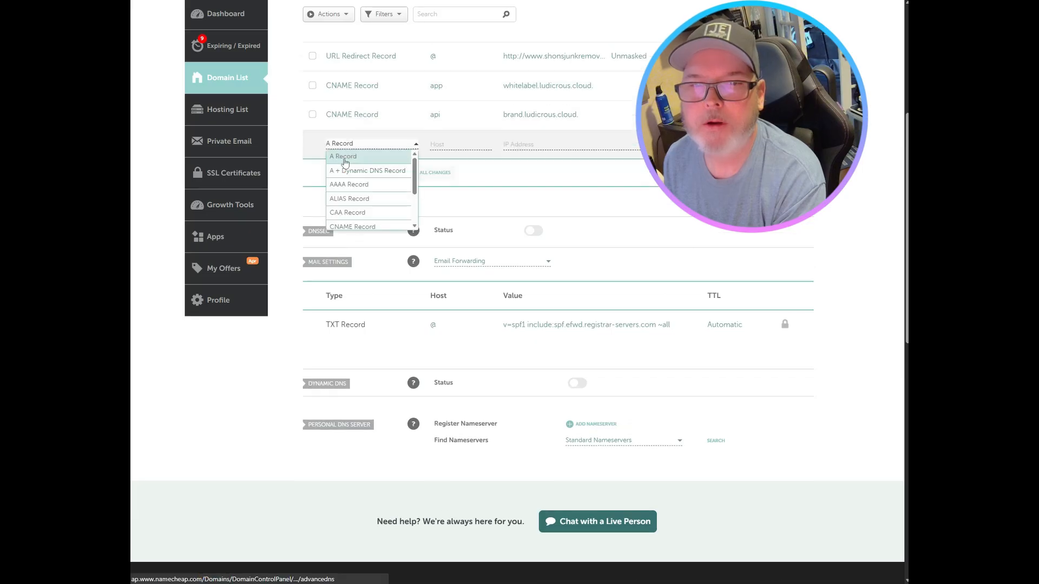
{"action": "scroll", "coordinate": [352, 195], "scroll_direction": "down", "scroll_amount": 1}
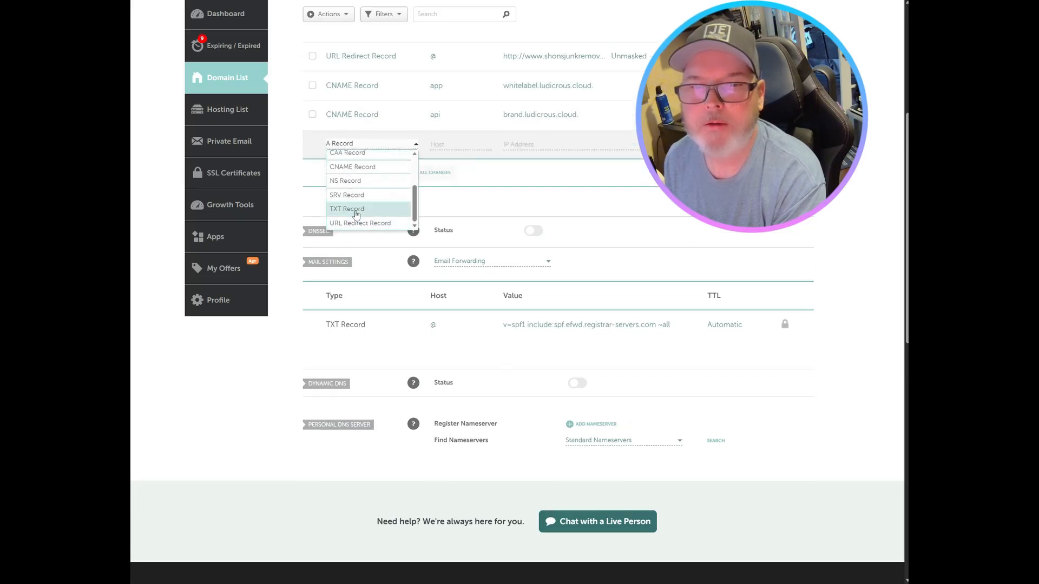
{"action": "left_click", "coordinate": [357, 209]}
{"action": "left_click", "coordinate": [442, 147]}
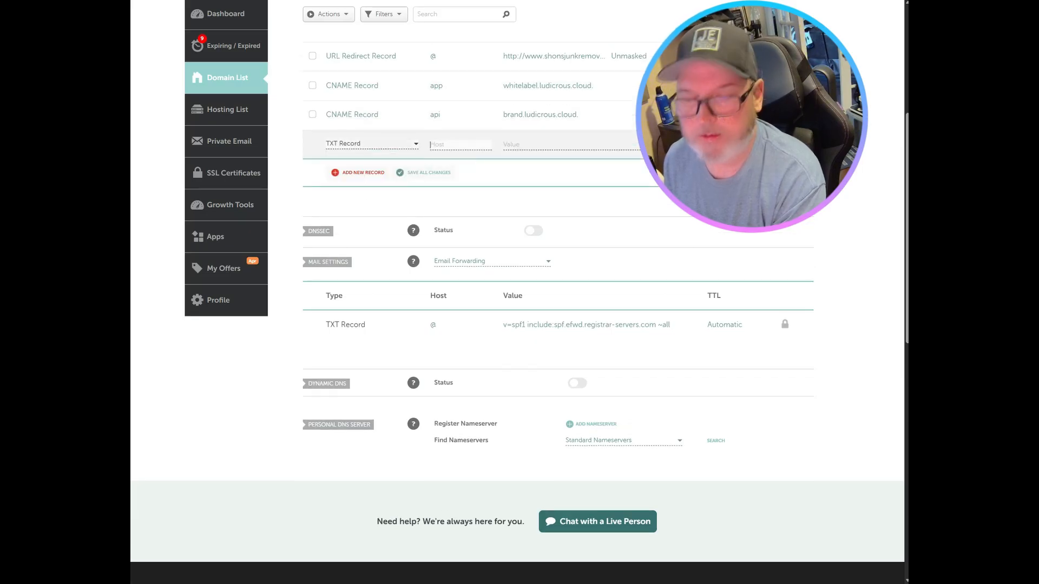
{"action": "type", "text": "lc"}
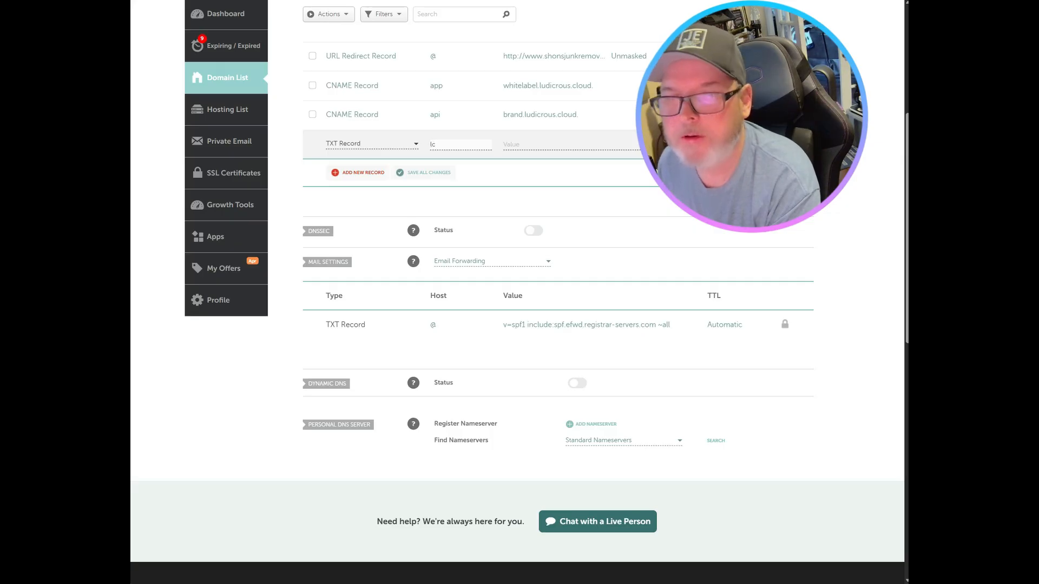
{"action": "left_click", "coordinate": [549, 143]}
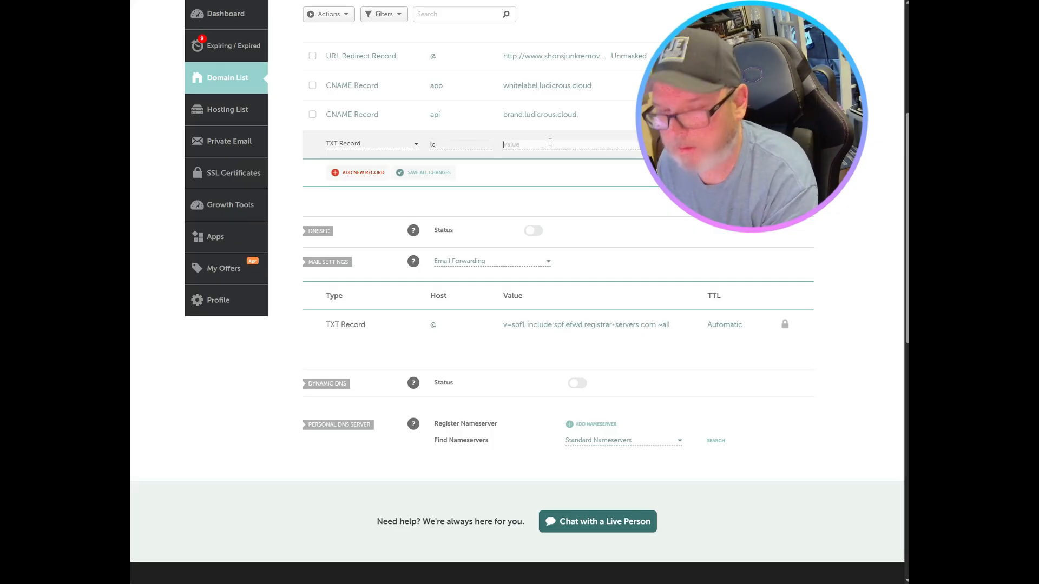
{"action": "key", "text": "ctrl+v"}
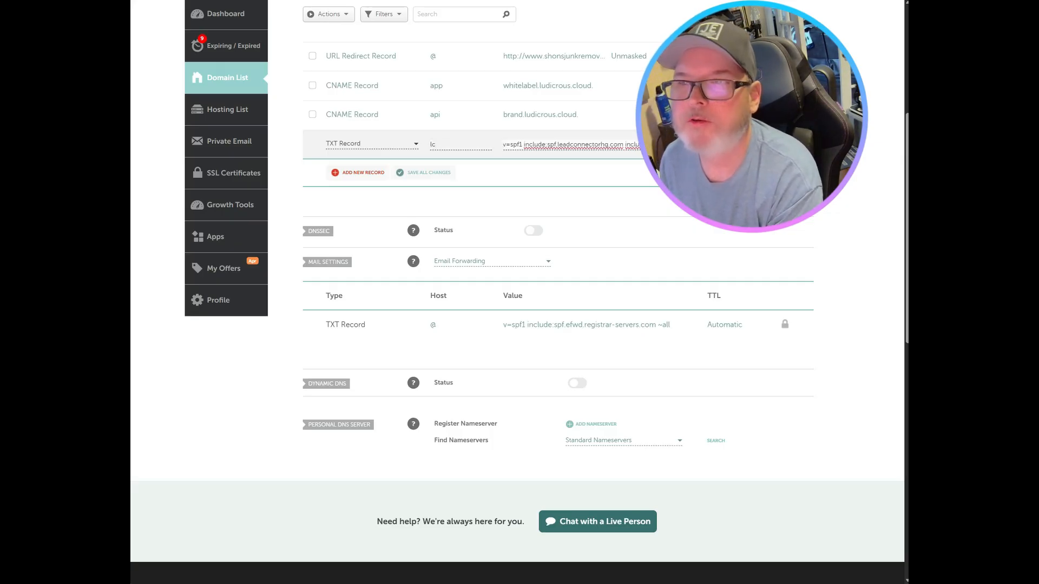
{"action": "key", "text": "alt+Tab"}
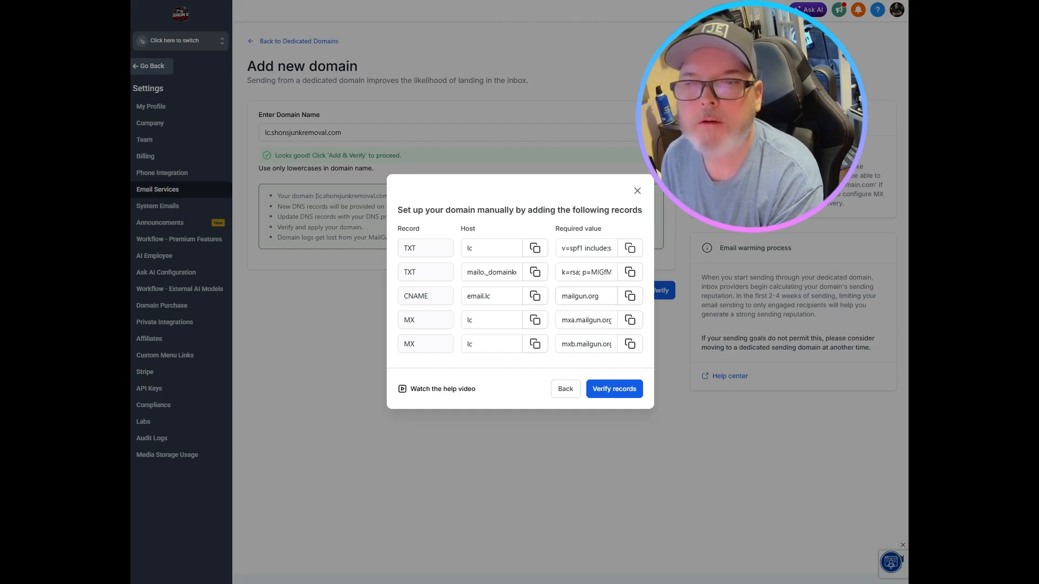
{"action": "key", "text": "alt+Tab"}
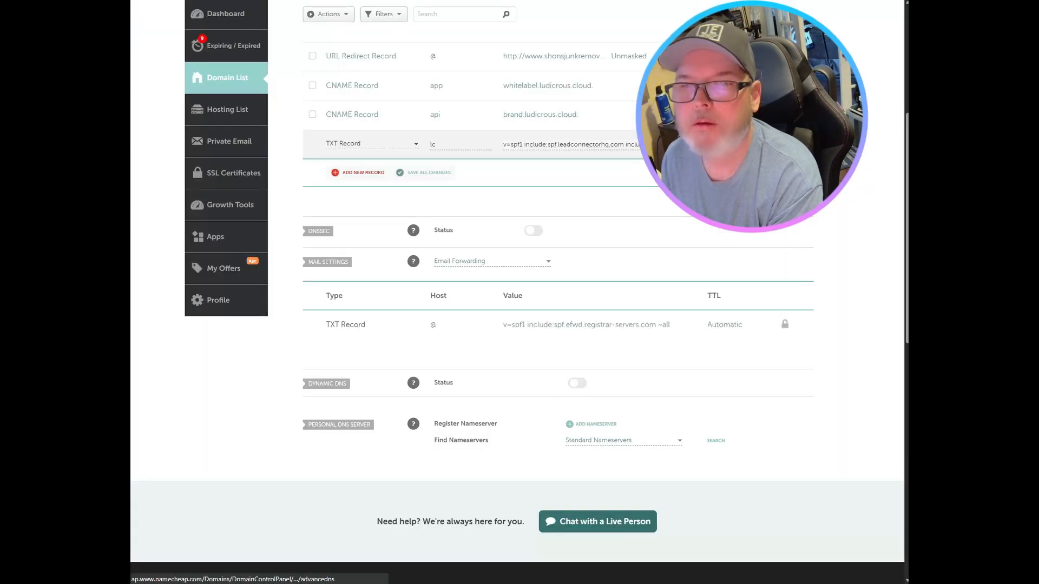
{"action": "left_click", "coordinate": [429, 172]}
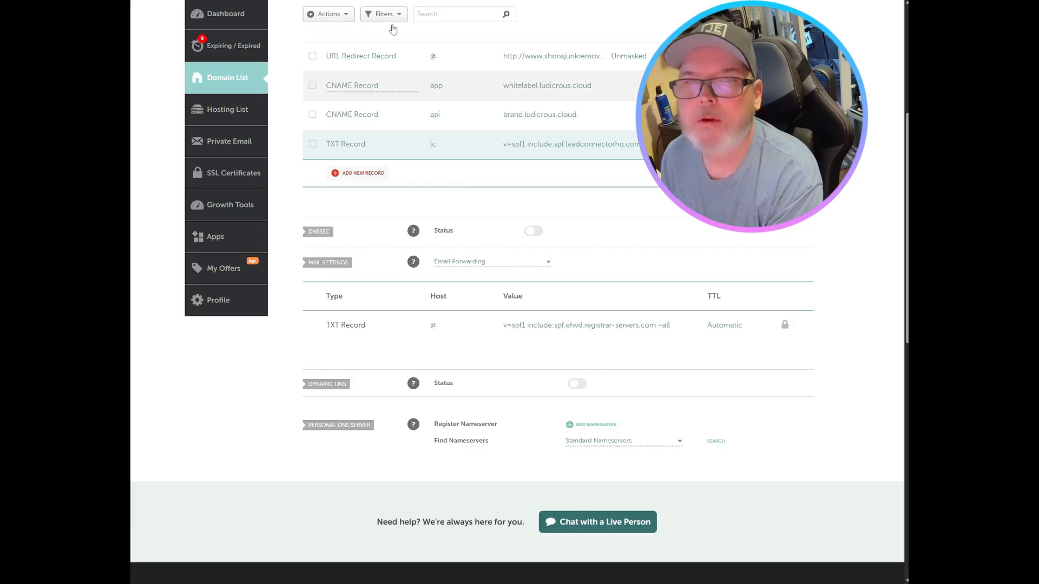
Step: Add a TXT record in Namecheap's host records with the host mailo._domainkey.lc copied from HighLevel's second TXT record
{"action": "key", "text": "alt+Tab"}
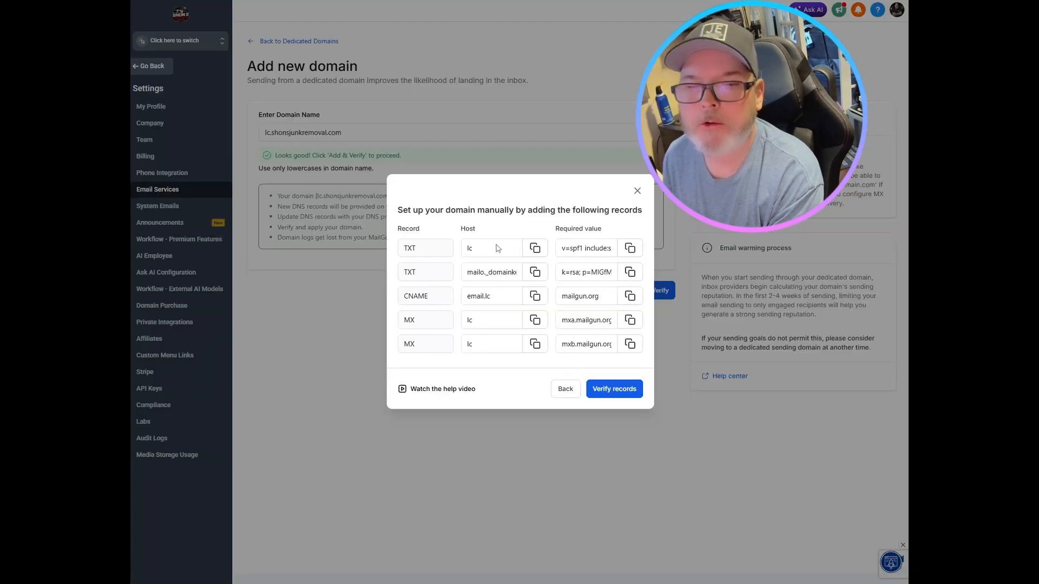
{"action": "left_click", "coordinate": [534, 274]}
{"action": "key", "text": "alt+Tab"}
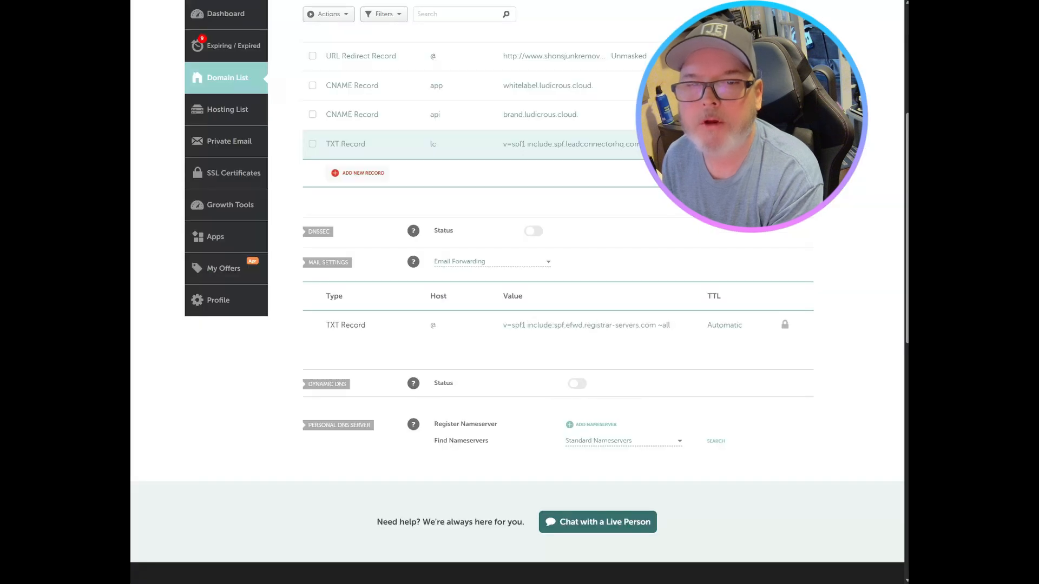
{"action": "left_click", "coordinate": [357, 173]}
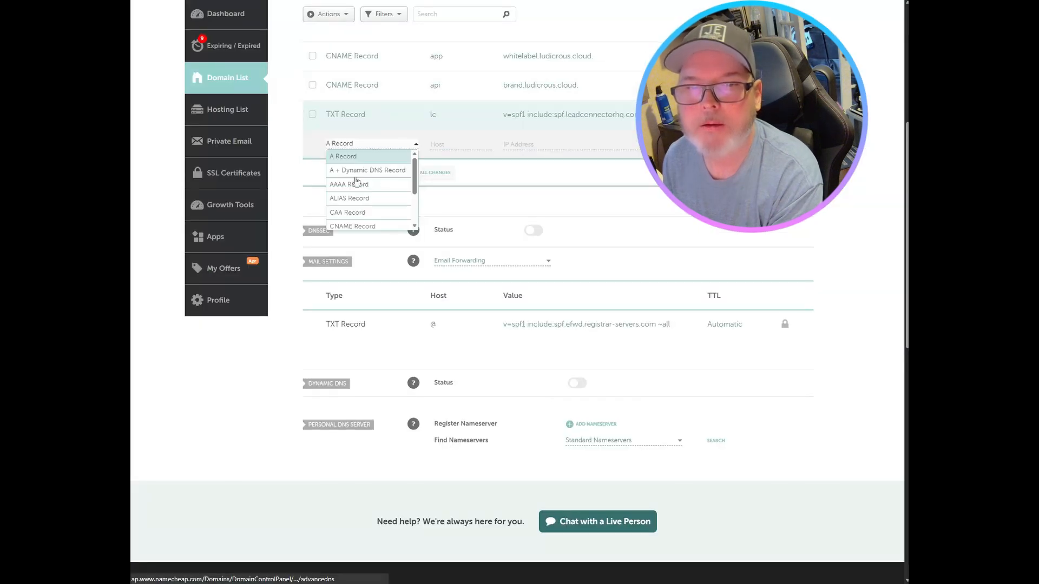
{"action": "scroll", "coordinate": [353, 204], "scroll_direction": "down", "scroll_amount": 3}
{"action": "left_click", "coordinate": [351, 206]}
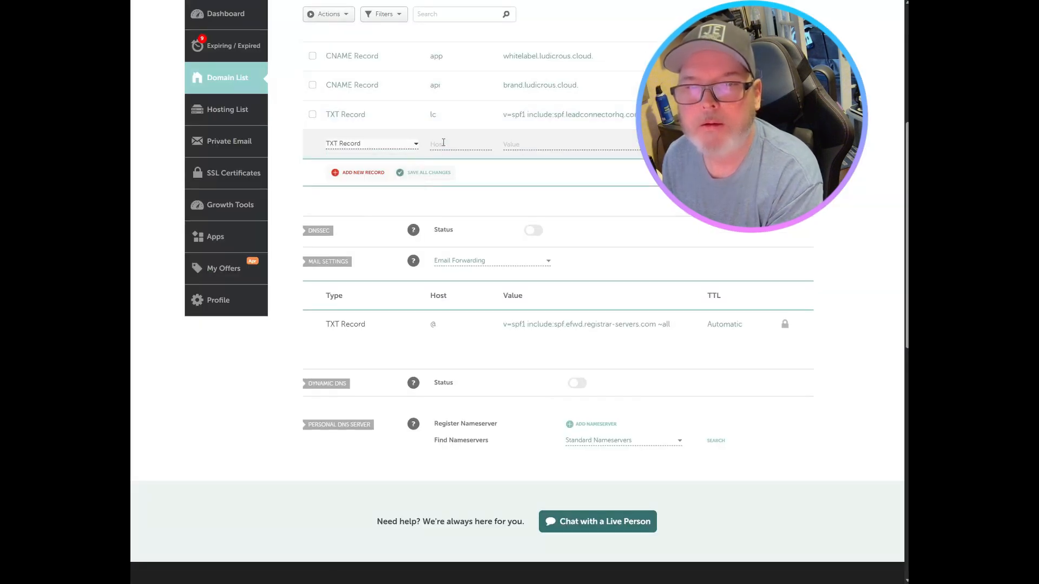
{"action": "left_click", "coordinate": [443, 142]}
{"action": "key", "text": "ctrl+v"}
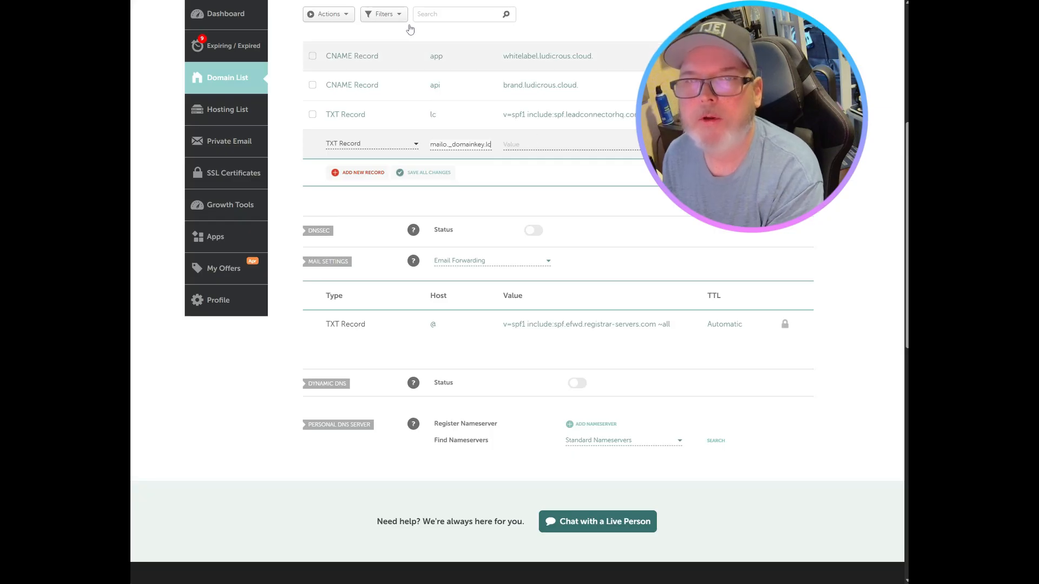
Step: Copy the second TXT record's required value from HighLevel into the mailo._domainkey.lc record in Namecheap and save it
{"action": "left_click", "coordinate": [401, 1]}
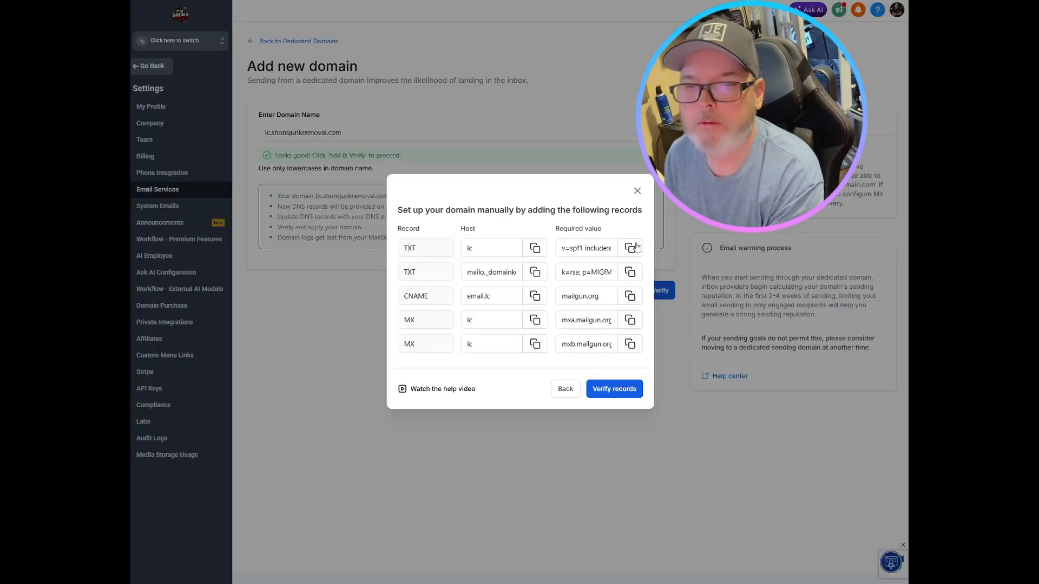
{"action": "left_click", "coordinate": [630, 272]}
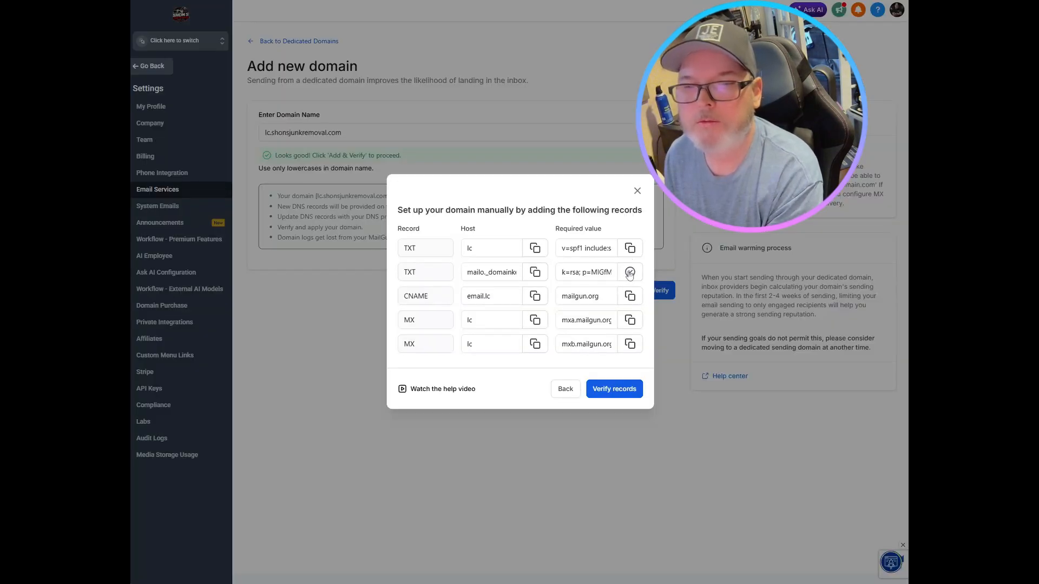
{"action": "left_click", "coordinate": [455, 1]}
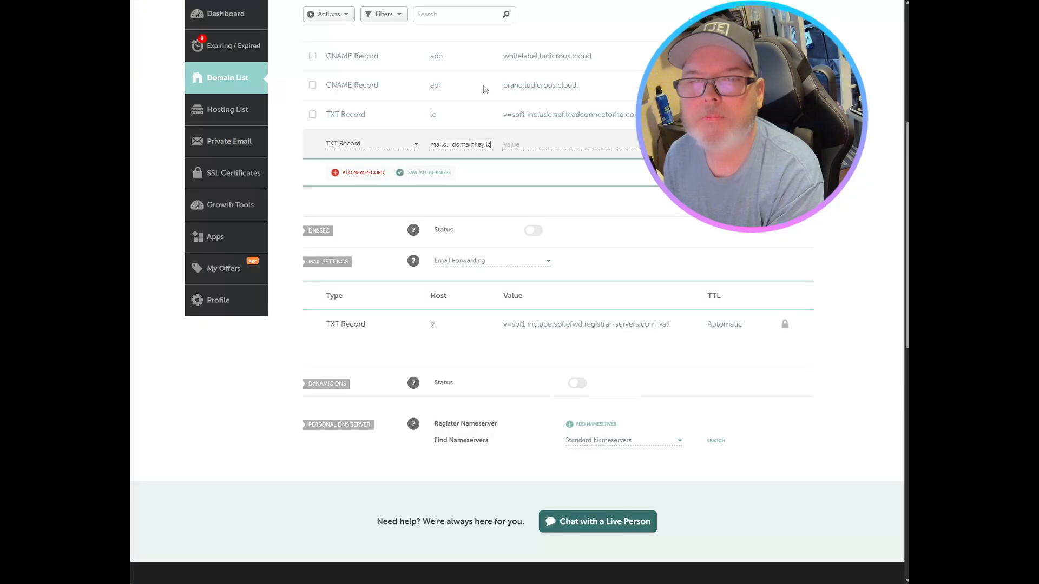
{"action": "left_click", "coordinate": [532, 146]}
{"action": "key", "text": "ctrl+v"}
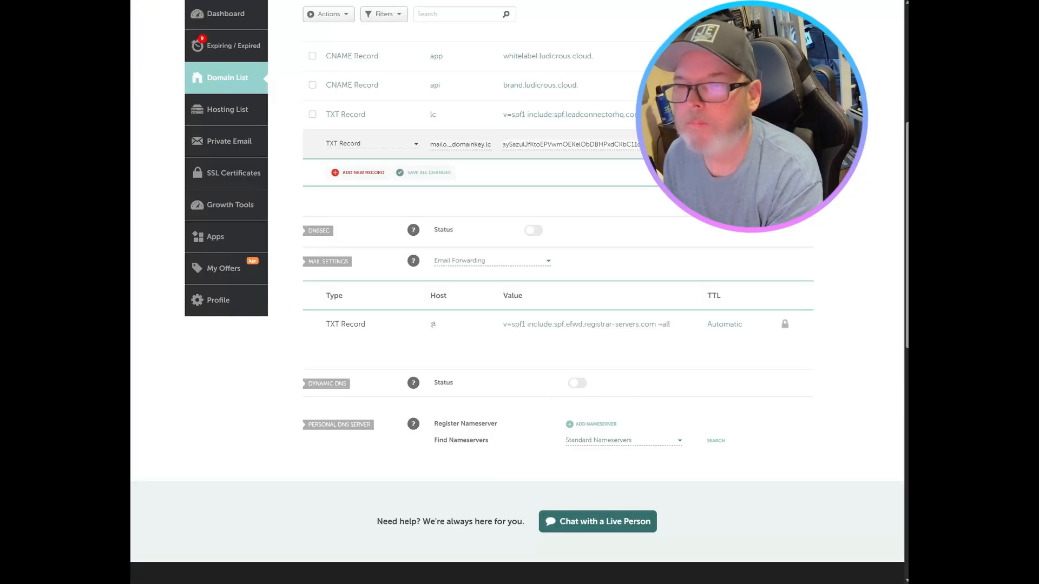
{"action": "key", "text": "Return"}
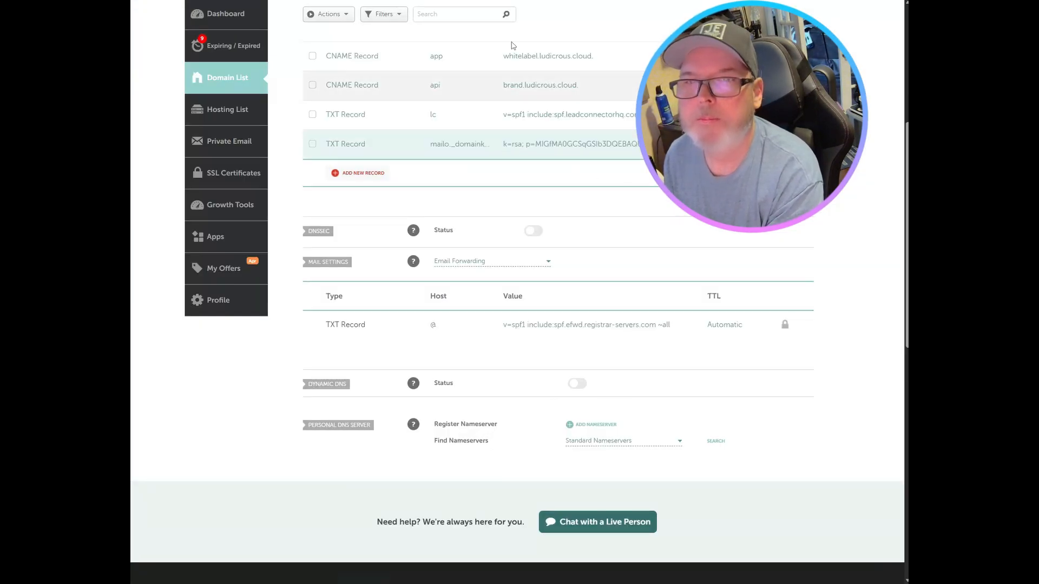
Step: Copy the CNAME host from HighLevel and add a CNAME record with host email.lc in Namecheap
{"action": "left_click", "coordinate": [595, 1]}
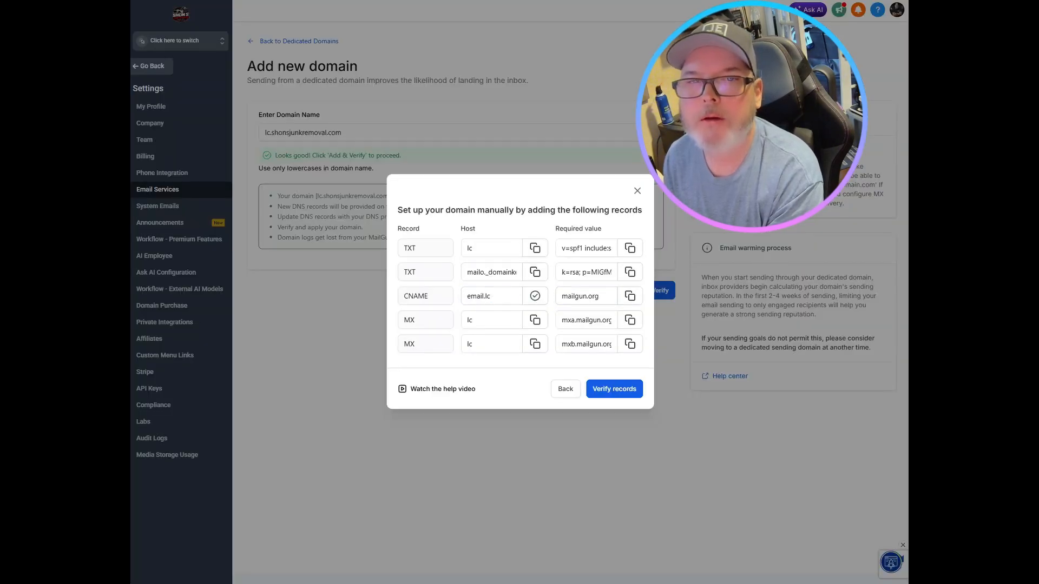
{"action": "left_click", "coordinate": [487, 1]}
{"action": "left_click", "coordinate": [358, 174]}
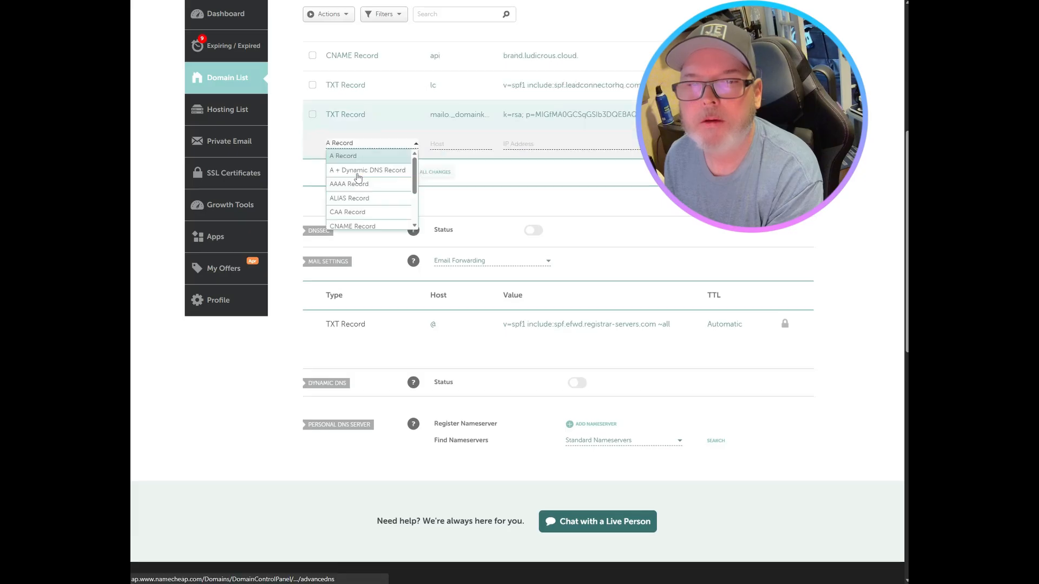
{"action": "left_click", "coordinate": [354, 222]}
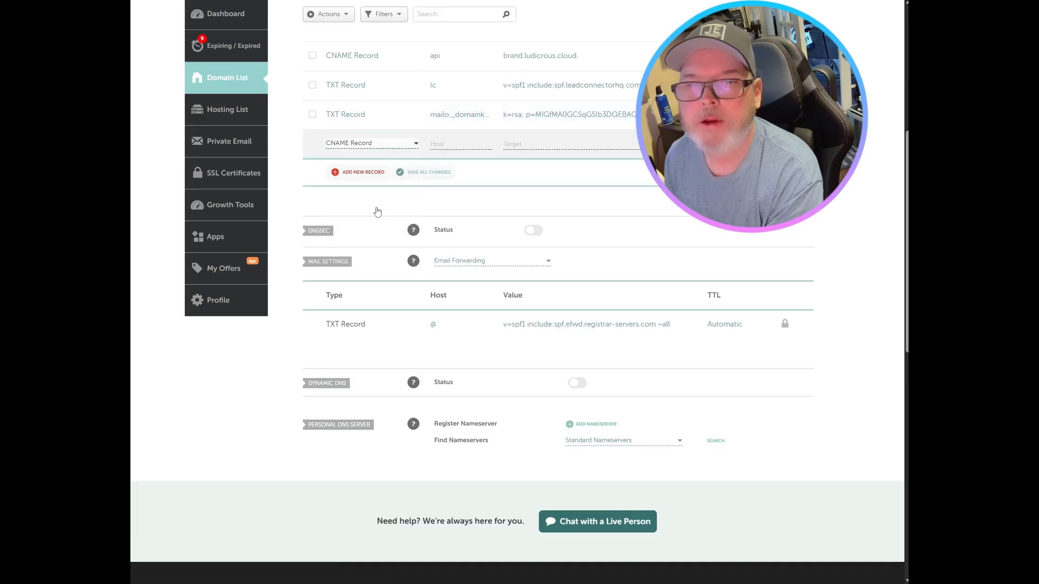
{"action": "left_click", "coordinate": [451, 145]}
{"action": "type", "text": "email.lc"}
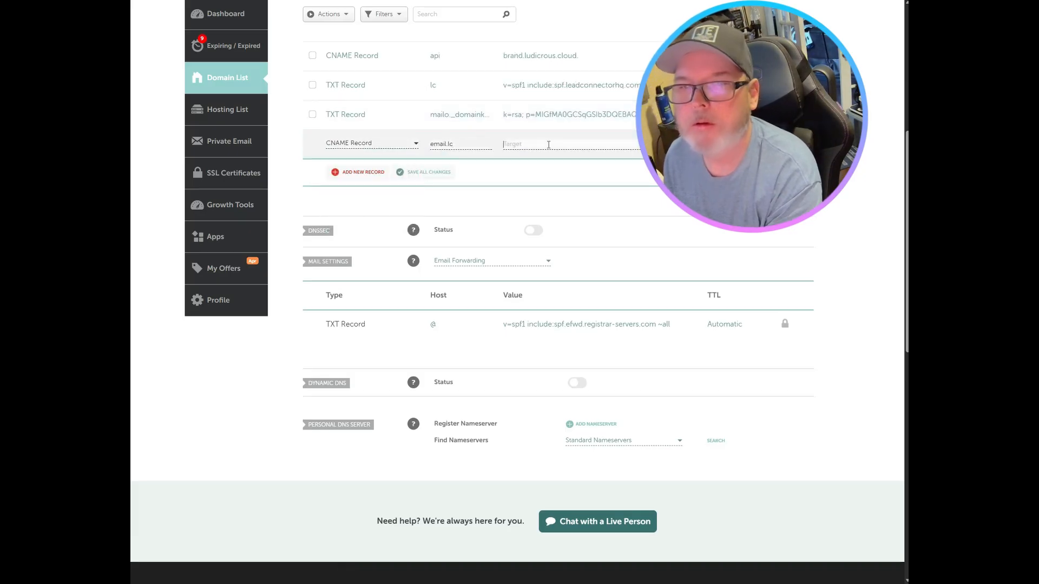
Step: Copy the CNAME value mailgun.org from HighLevel, set it as the email.lc record's target in Namecheap, and save the record
{"action": "key", "text": "ctrl+Tab"}
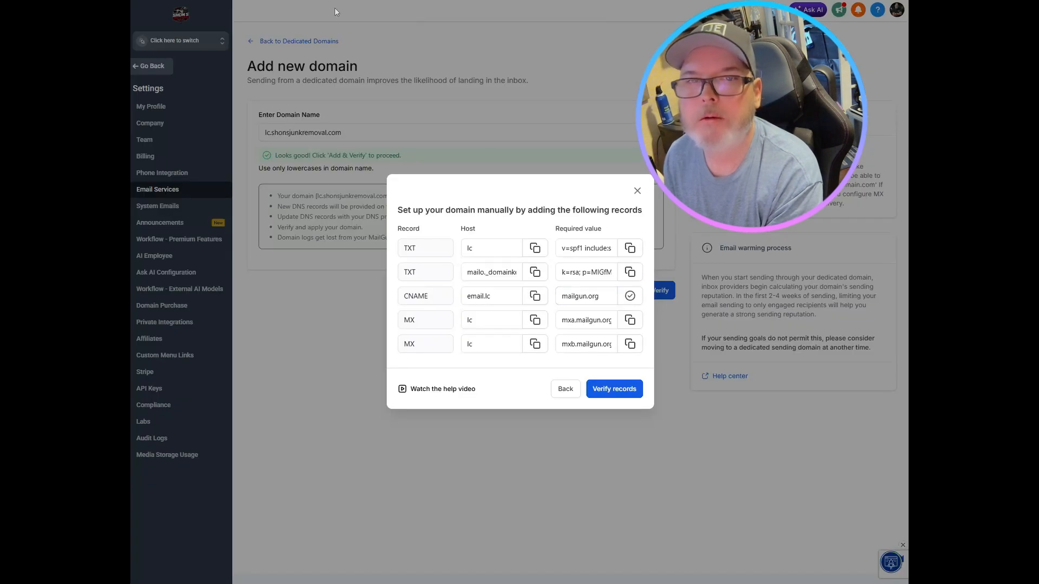
{"action": "key", "text": "ctrl+Tab"}
{"action": "key", "text": "ctrl+v"}
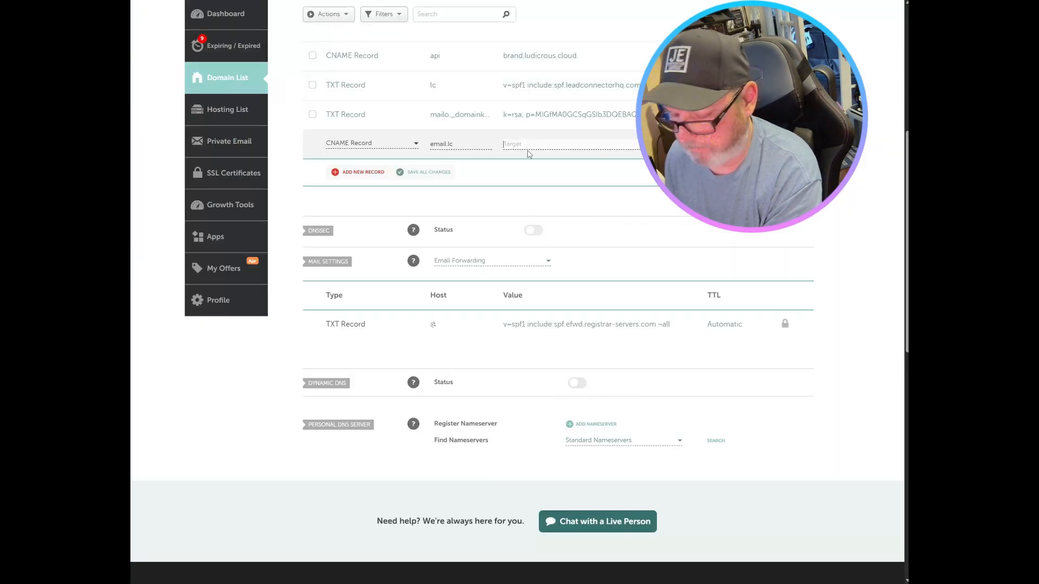
{"action": "key", "text": "Return"}
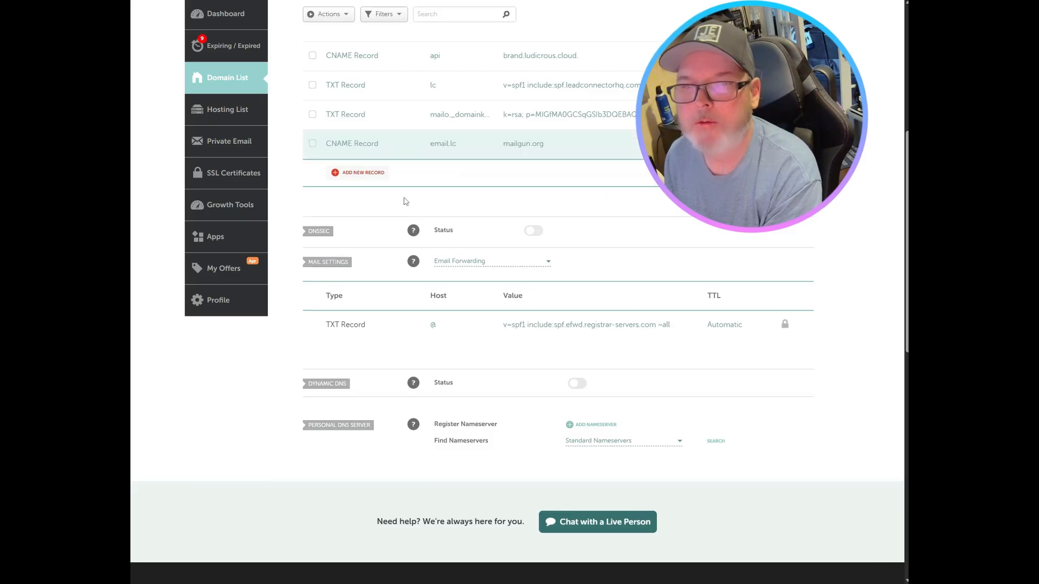
Step: Copy the first MX record's required value, mxa.mailgun.org, from HighLevel and return to Namecheap's advanced DNS
{"action": "key", "text": "ctrl+shift+Tab"}
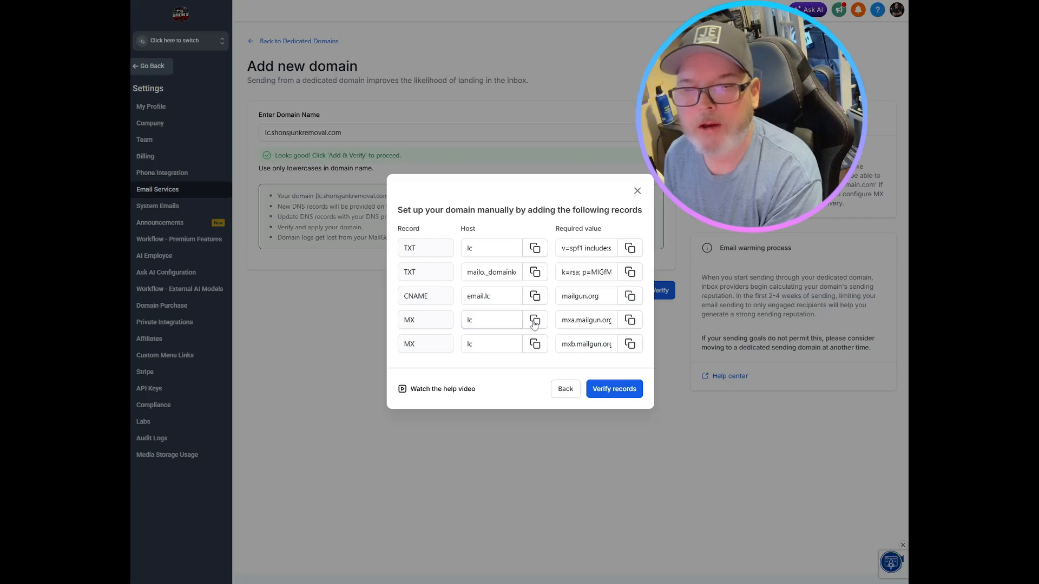
{"action": "left_click", "coordinate": [628, 322]}
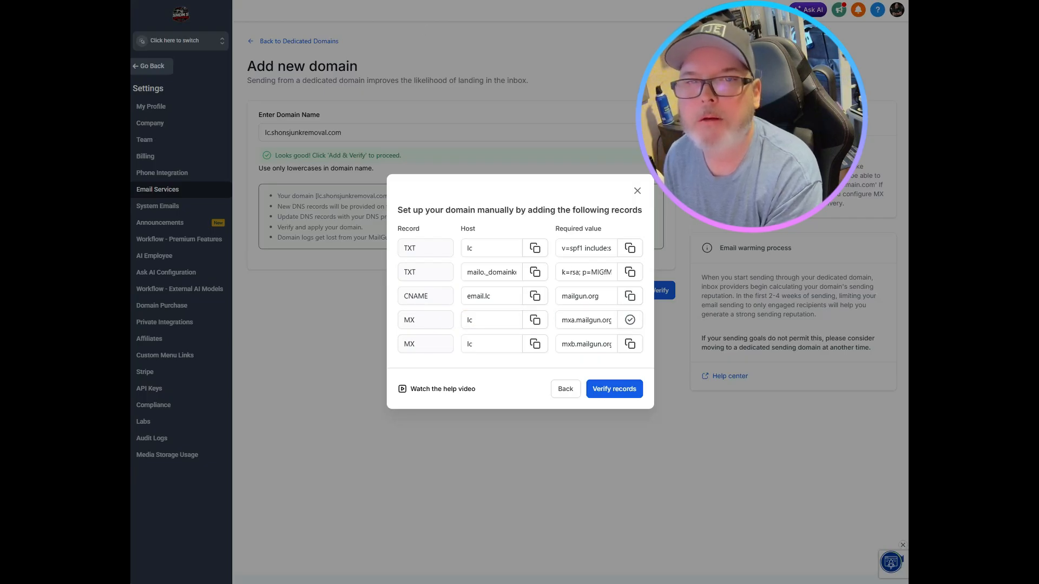
{"action": "key", "text": "ctrl+Tab"}
Step: Start a new host record and look through the available record types for an MX option
{"action": "left_click", "coordinate": [348, 174]}
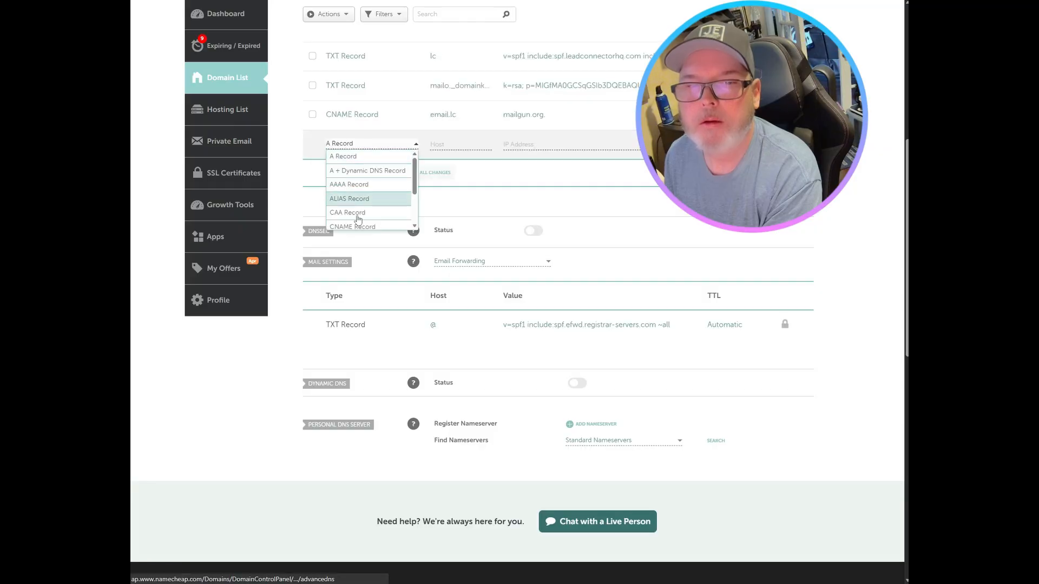
{"action": "scroll", "coordinate": [358, 218], "scroll_direction": "down", "scroll_amount": 3}
{"action": "scroll", "coordinate": [358, 218], "scroll_direction": "down", "scroll_amount": 1}
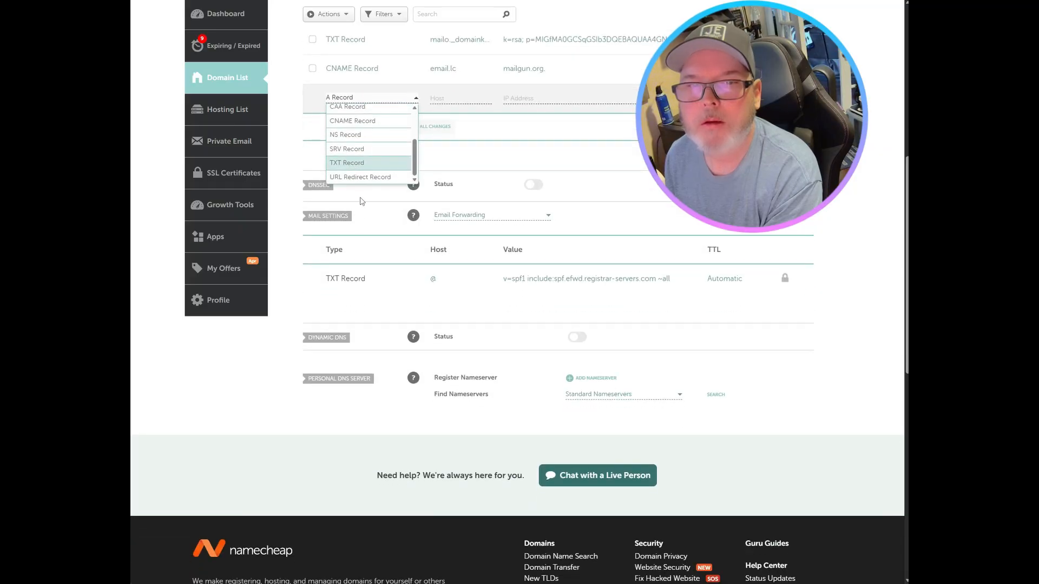
{"action": "scroll", "coordinate": [359, 146], "scroll_direction": "up", "scroll_amount": 3}
{"action": "scroll", "coordinate": [358, 146], "scroll_direction": "up", "scroll_amount": 1}
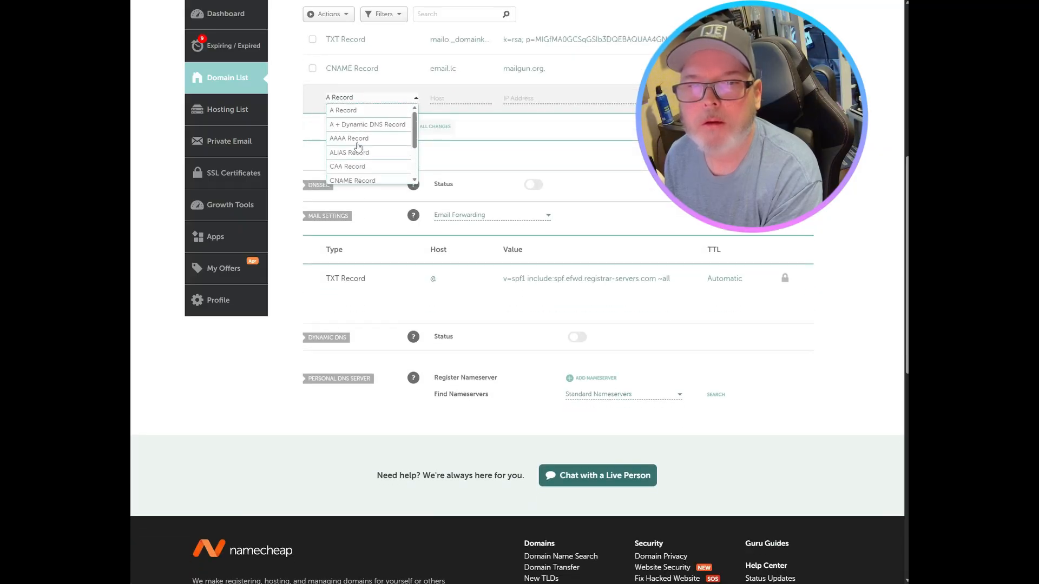
{"action": "left_click", "coordinate": [382, 297]}
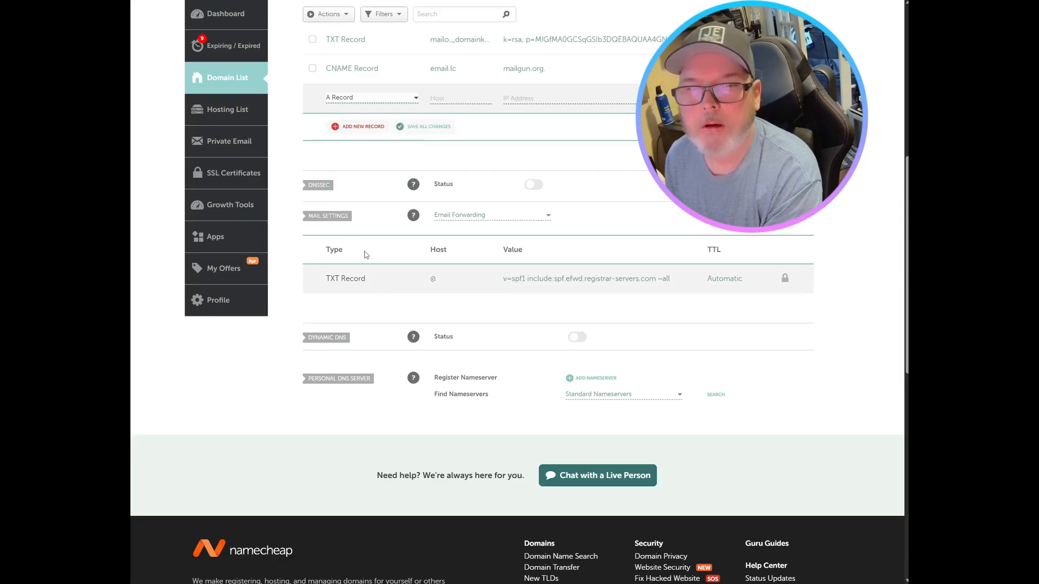
{"action": "scroll", "coordinate": [347, 190], "scroll_direction": "up", "scroll_amount": 3}
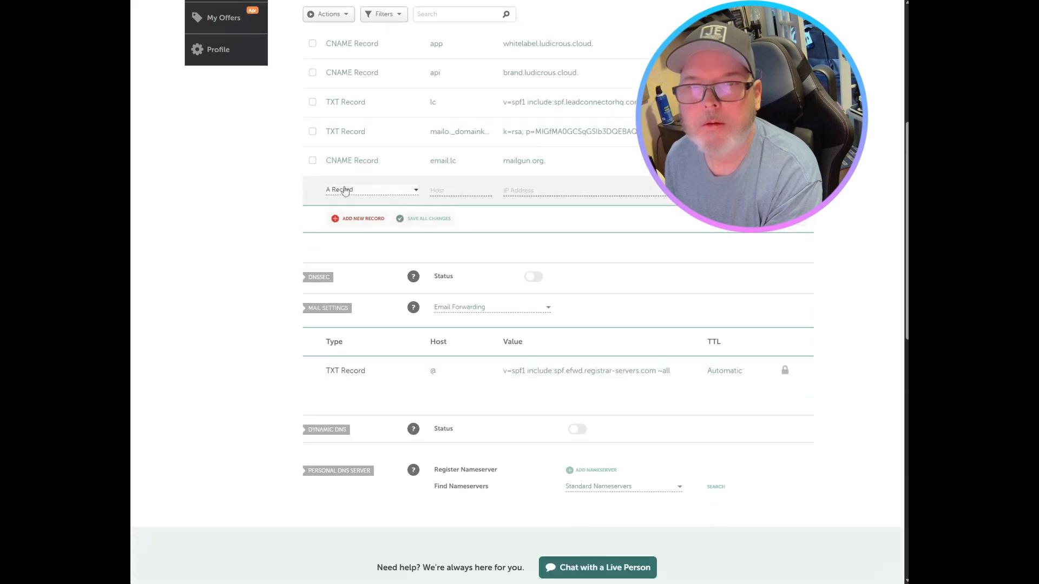
{"action": "scroll", "coordinate": [345, 191], "scroll_direction": "up", "scroll_amount": 3}
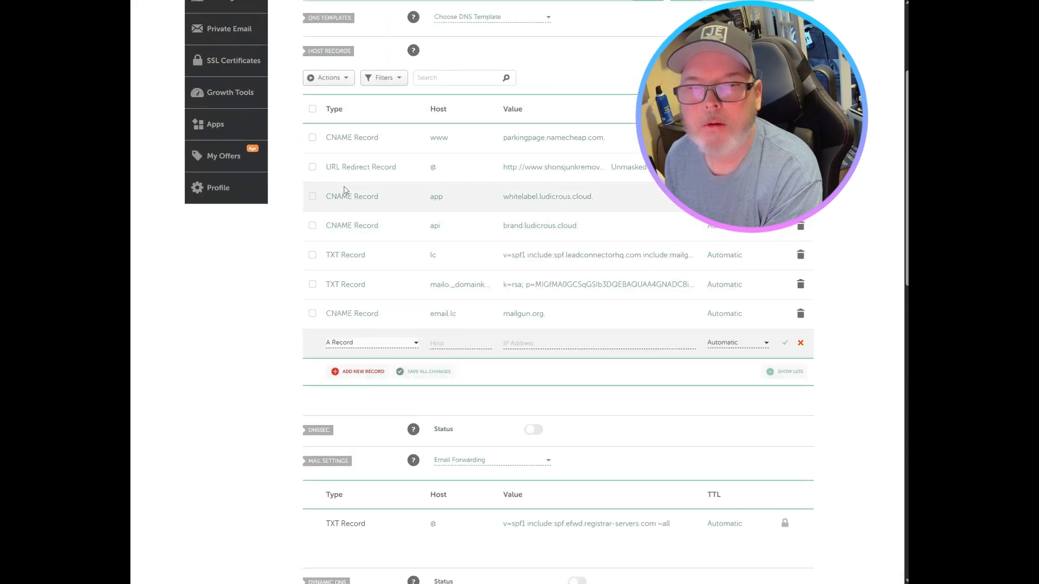
{"action": "scroll", "coordinate": [344, 190], "scroll_direction": "down", "scroll_amount": 1}
{"action": "left_click", "coordinate": [415, 297]}
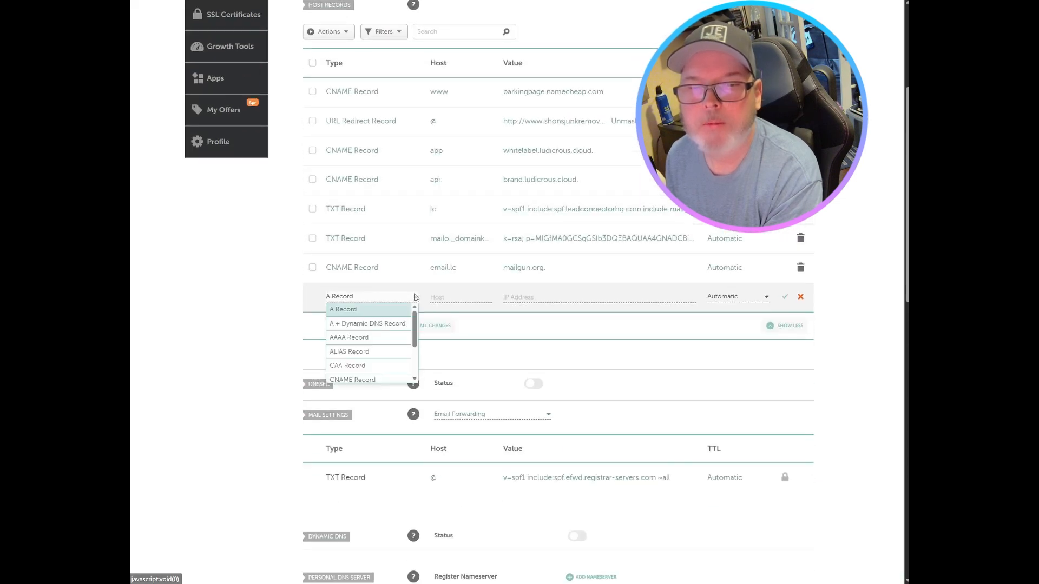
{"action": "scroll", "coordinate": [388, 328], "scroll_direction": "down", "scroll_amount": 2}
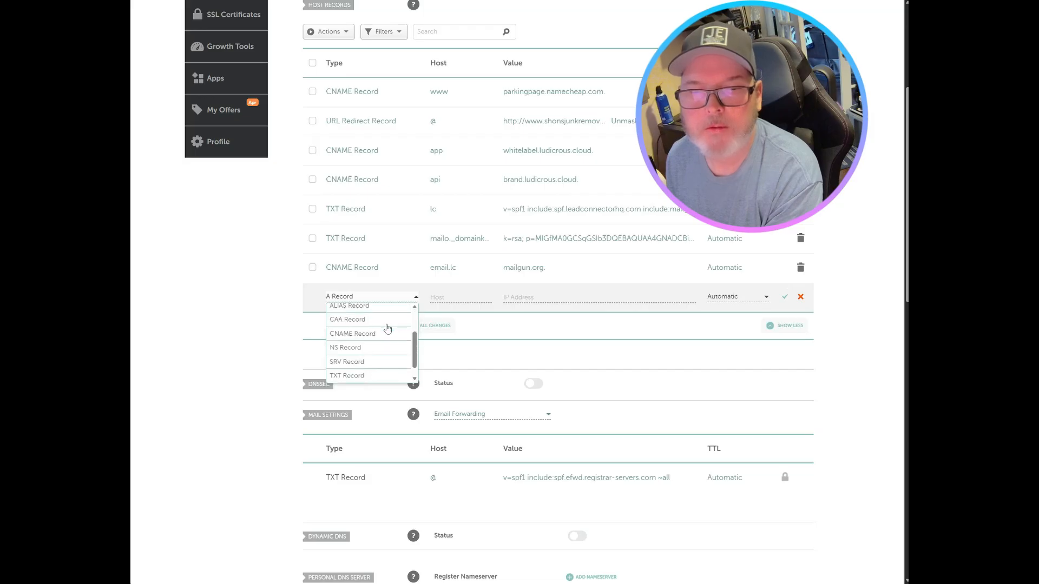
{"action": "scroll", "coordinate": [388, 327], "scroll_direction": "down", "scroll_amount": 3}
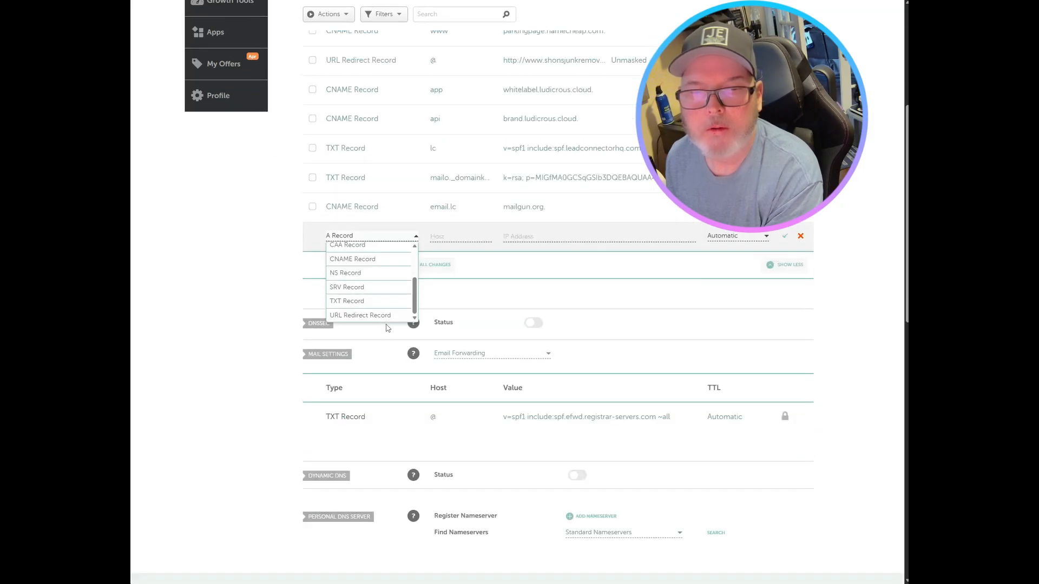
{"action": "scroll", "coordinate": [377, 307], "scroll_direction": "up", "scroll_amount": 3}
{"action": "scroll", "coordinate": [377, 307], "scroll_direction": "up", "scroll_amount": 2}
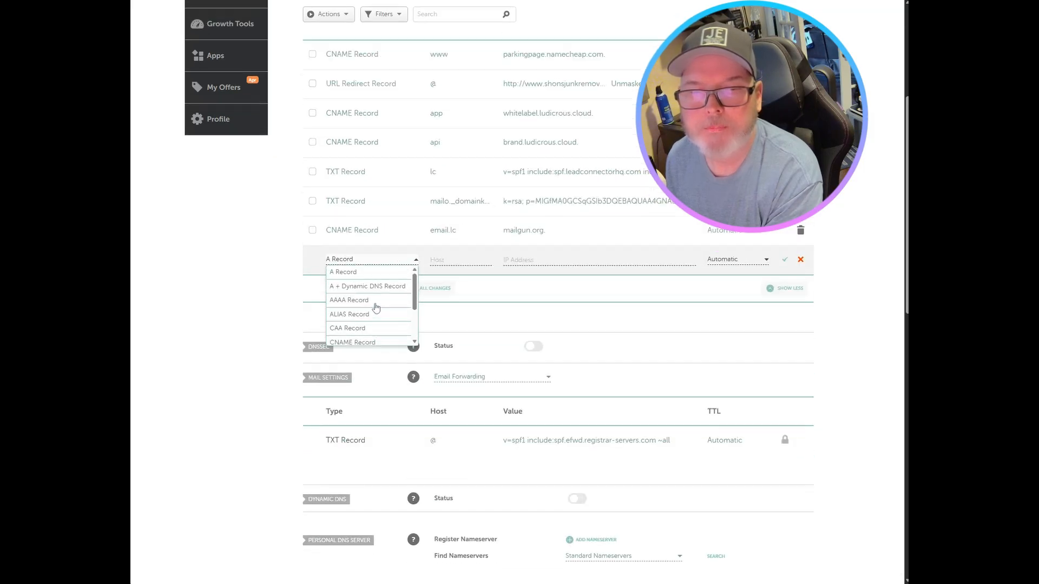
{"action": "left_click", "coordinate": [288, 285]}
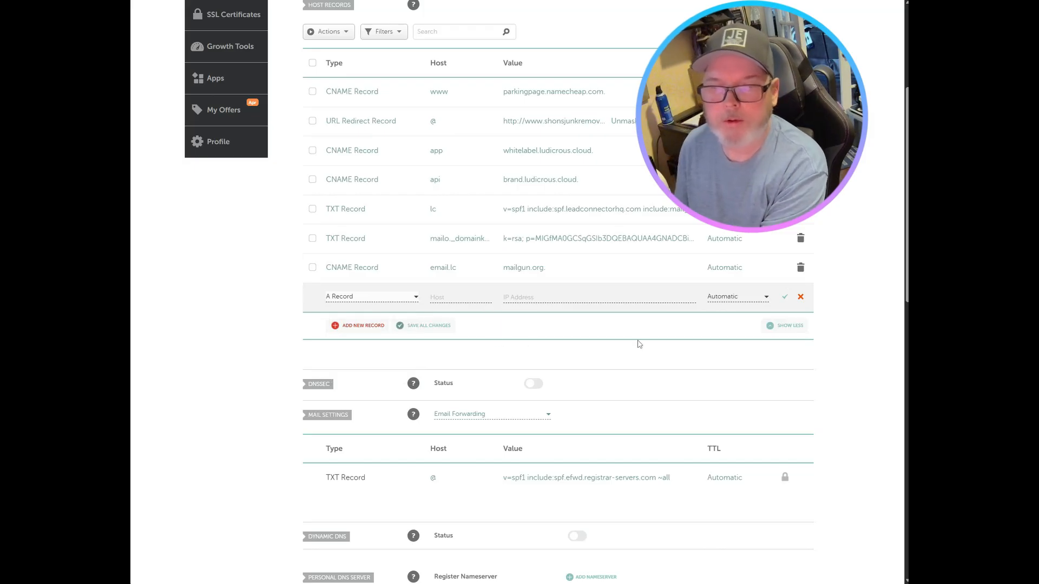
Step: Set the domain's mail settings to Custom MX
{"action": "scroll", "coordinate": [638, 343], "scroll_direction": "down", "scroll_amount": 2}
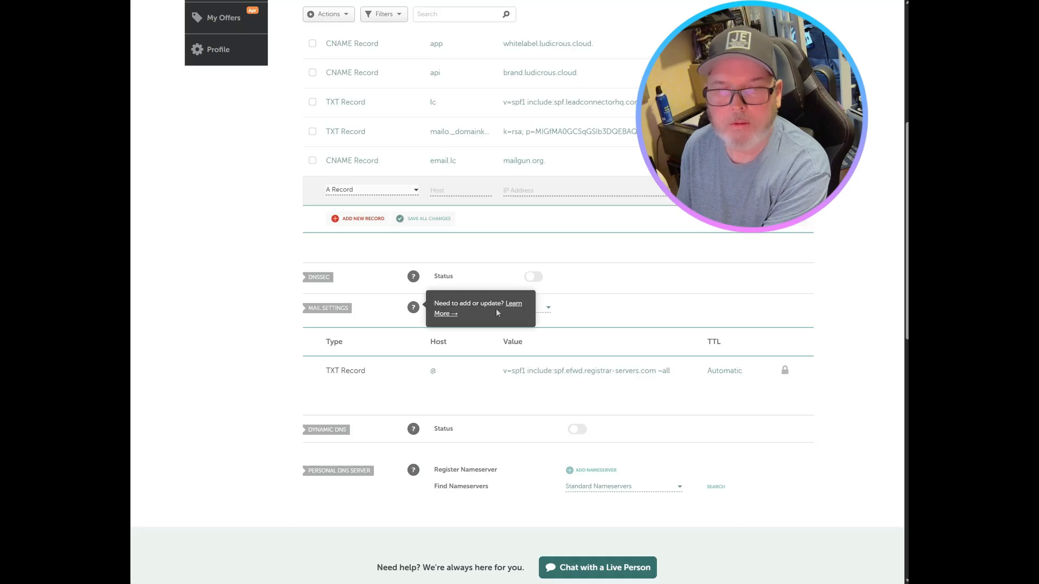
{"action": "left_click", "coordinate": [549, 309]}
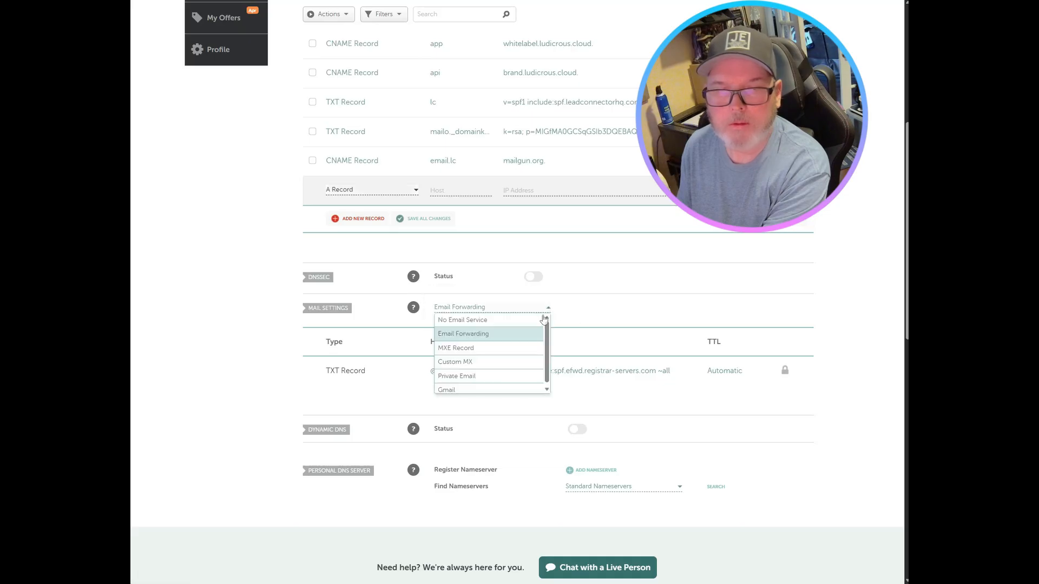
{"action": "left_click", "coordinate": [478, 368]}
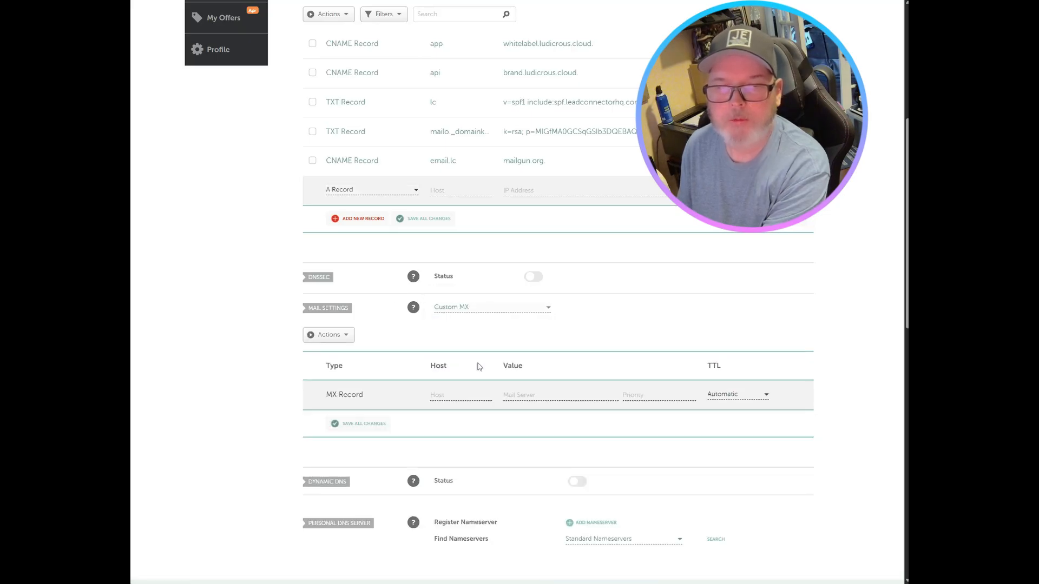
Step: Fill in the MX record with host lc, mail server mxa.mailgun.org and priority 10, and save it
{"action": "left_click", "coordinate": [444, 395]}
{"action": "key", "text": "ctrl+v"}
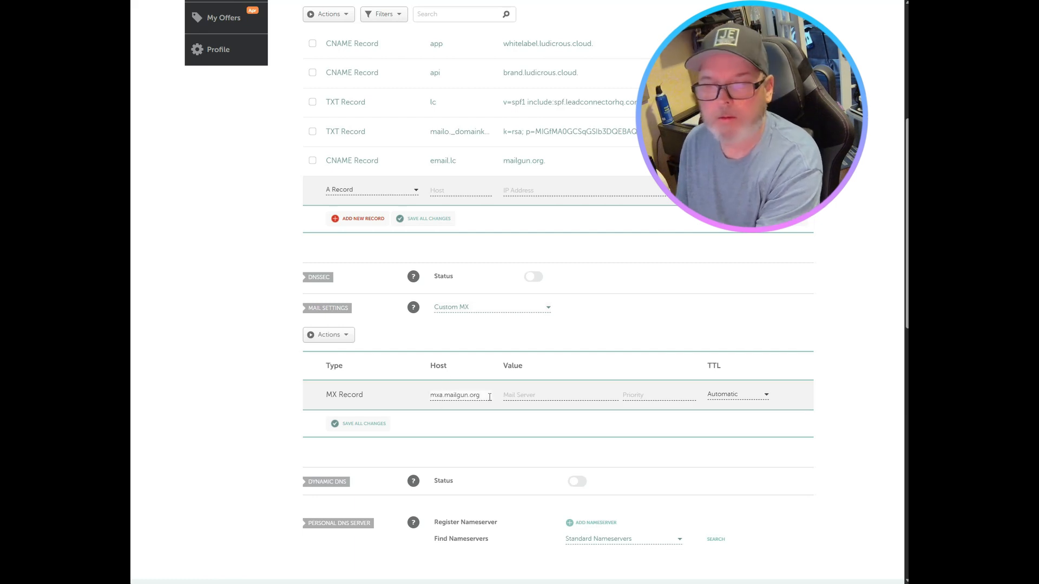
{"action": "left_click", "coordinate": [509, 396]}
{"action": "key", "text": "ctrl+v"}
{"action": "left_click_drag", "start_coordinate": [480, 395], "coordinate": [397, 394]}
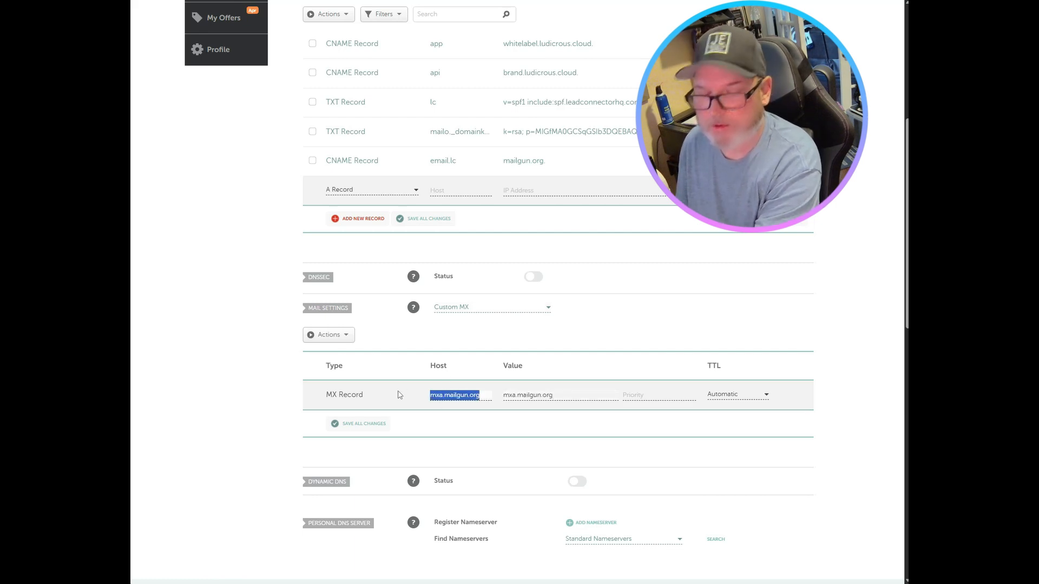
{"action": "type", "text": "lc"}
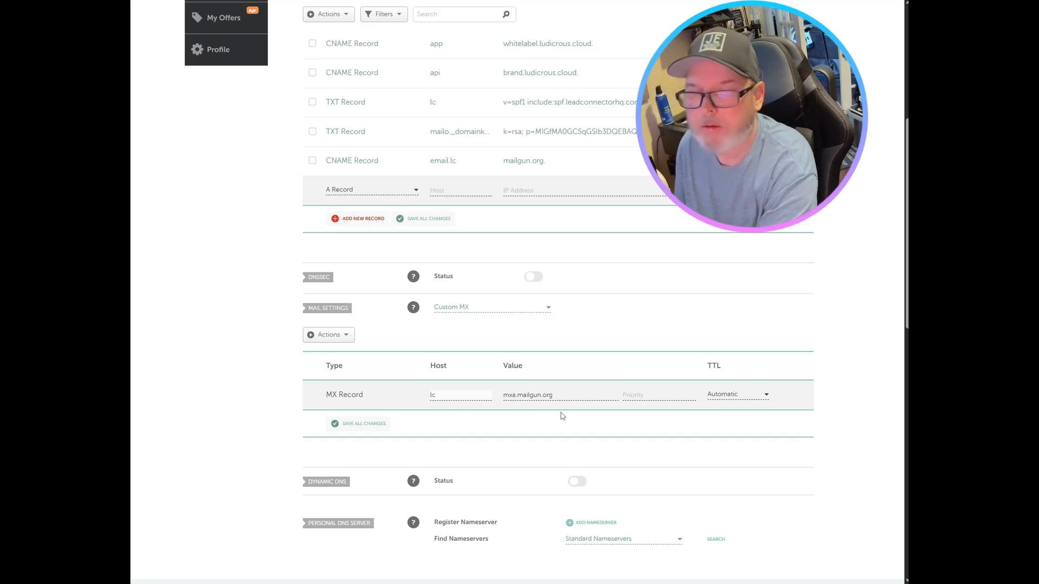
{"action": "left_click", "coordinate": [645, 399]}
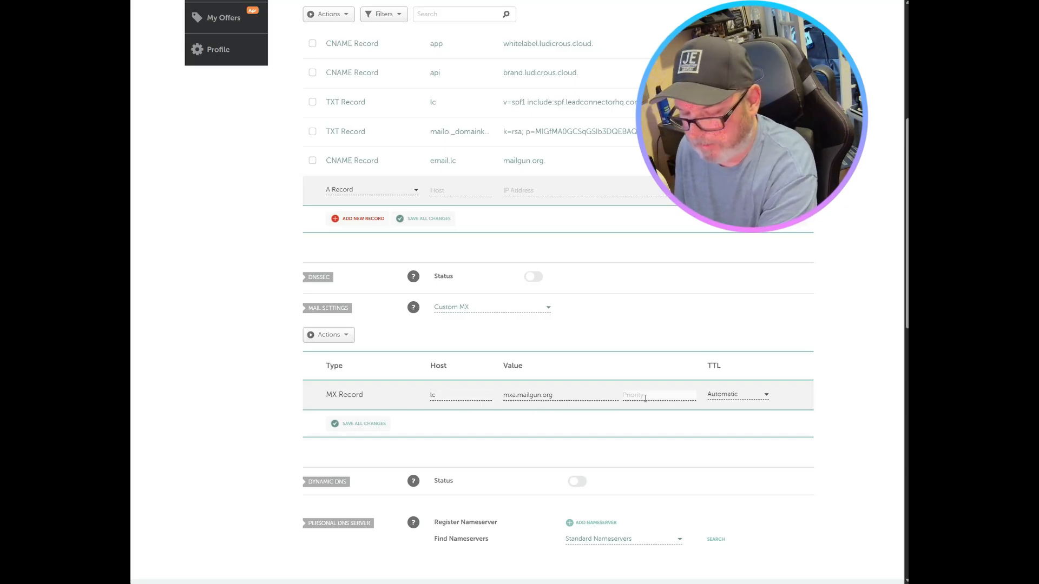
{"action": "type", "text": "10"}
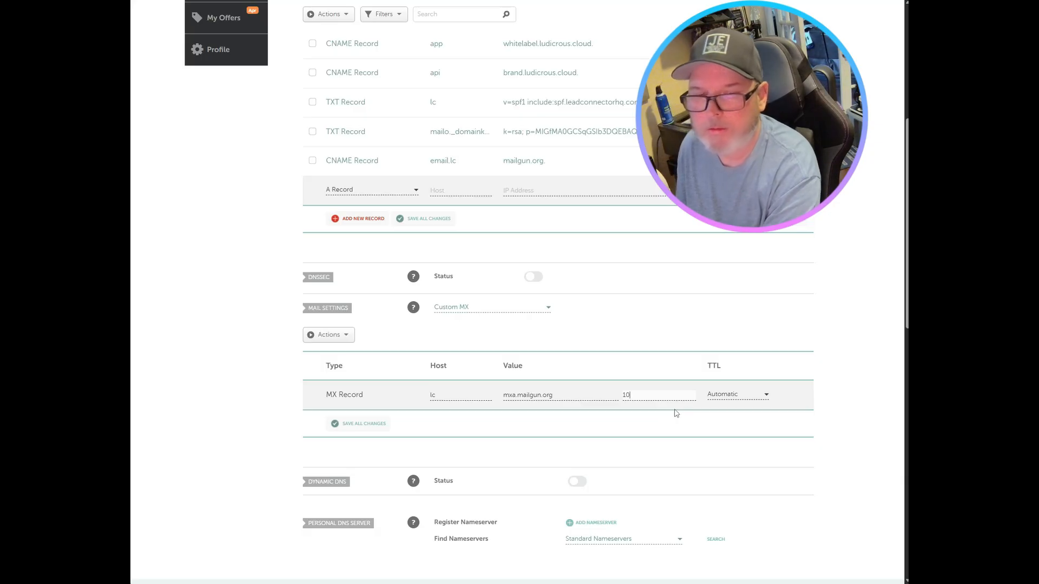
{"action": "left_click", "coordinate": [349, 429]}
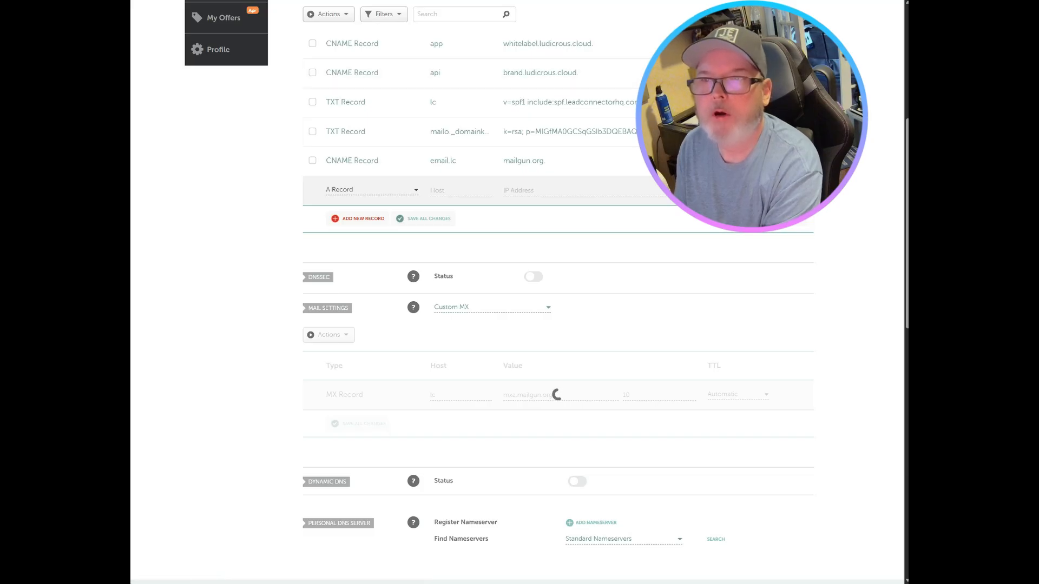
Step: Add a second MX record with host lc, mail server mxb.mailgun.org and priority 10, and save it
{"action": "key", "text": "ctrl+Tab"}
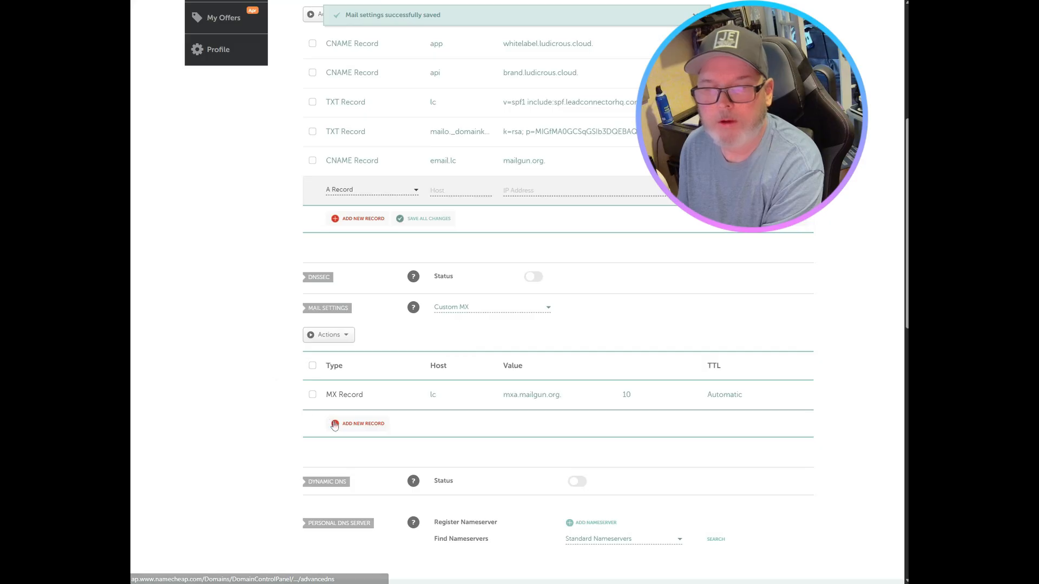
{"action": "left_click", "coordinate": [330, 421]}
{"action": "scroll", "coordinate": [333, 417], "scroll_direction": "down", "scroll_amount": 5}
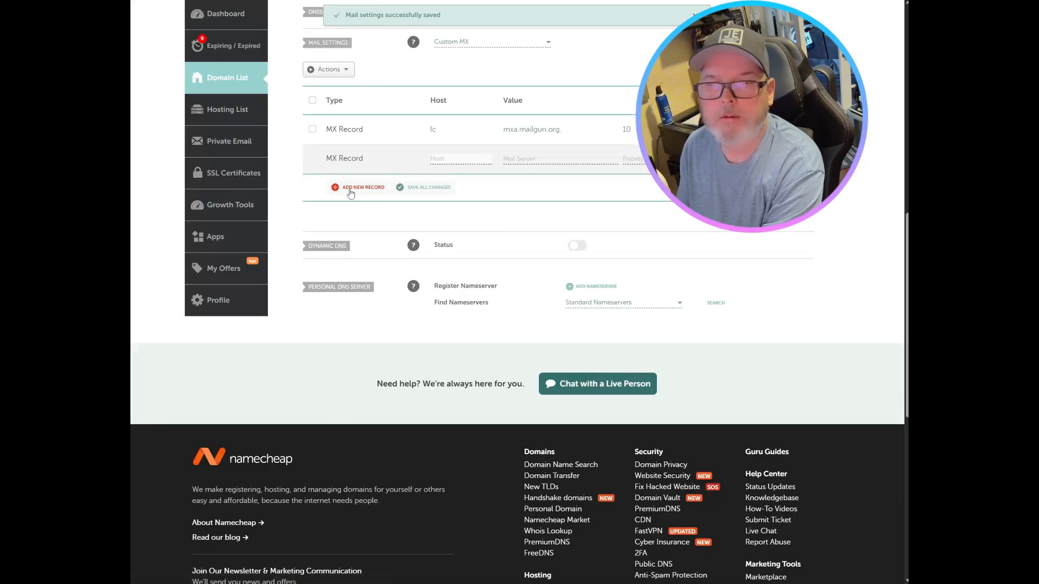
{"action": "left_click", "coordinate": [457, 158]}
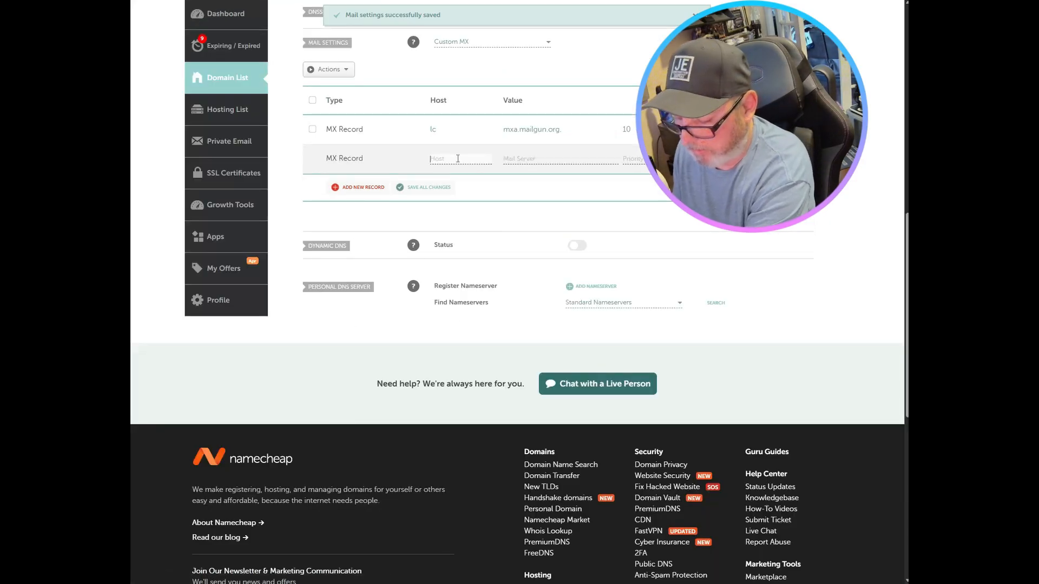
{"action": "type", "text": "lc"}
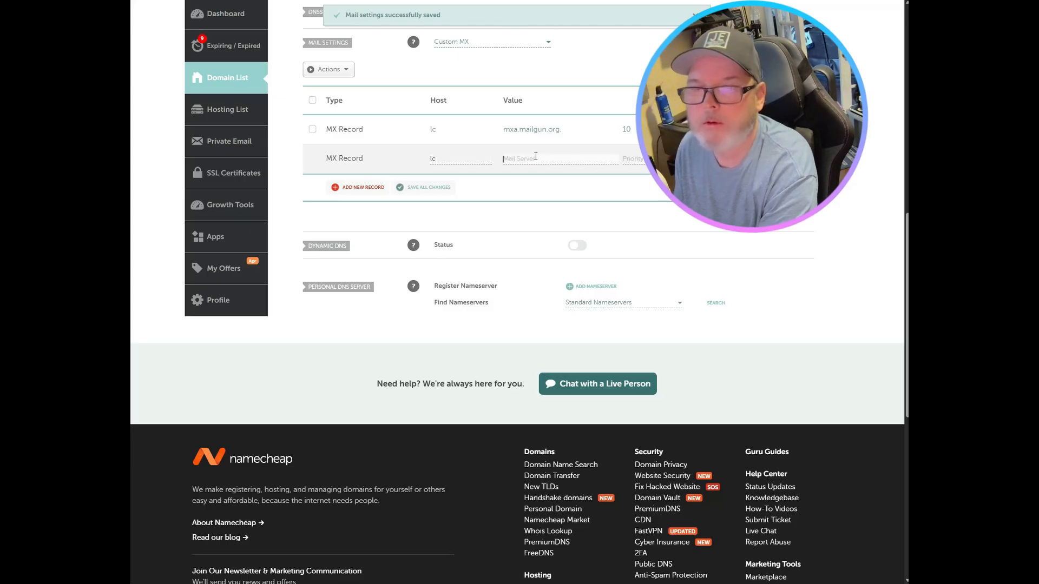
{"action": "left_click", "coordinate": [535, 156]}
{"action": "type", "text": "mxb.mailgun.org"}
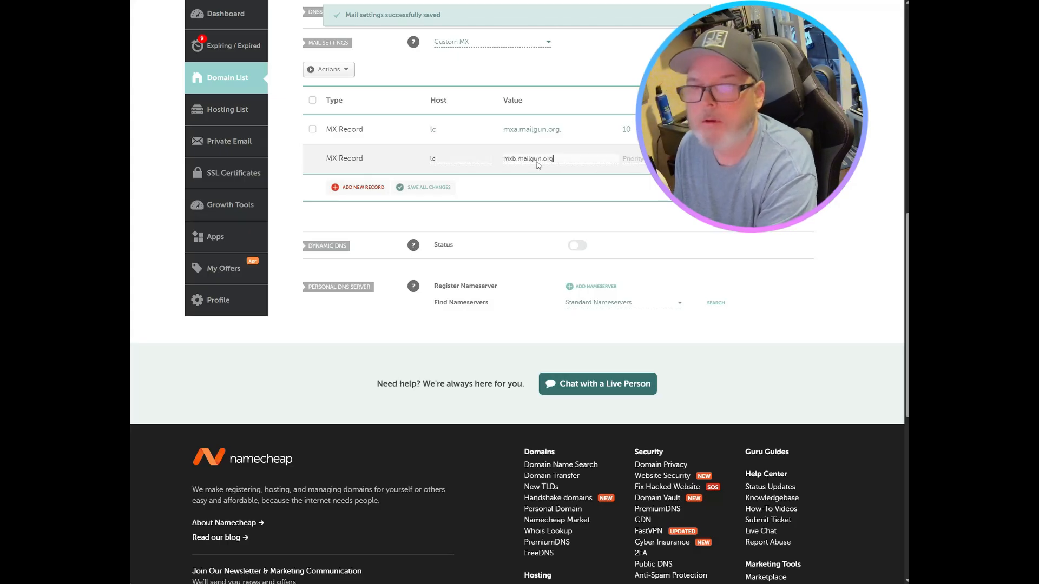
{"action": "left_click", "coordinate": [637, 158]}
{"action": "type", "text": "10"}
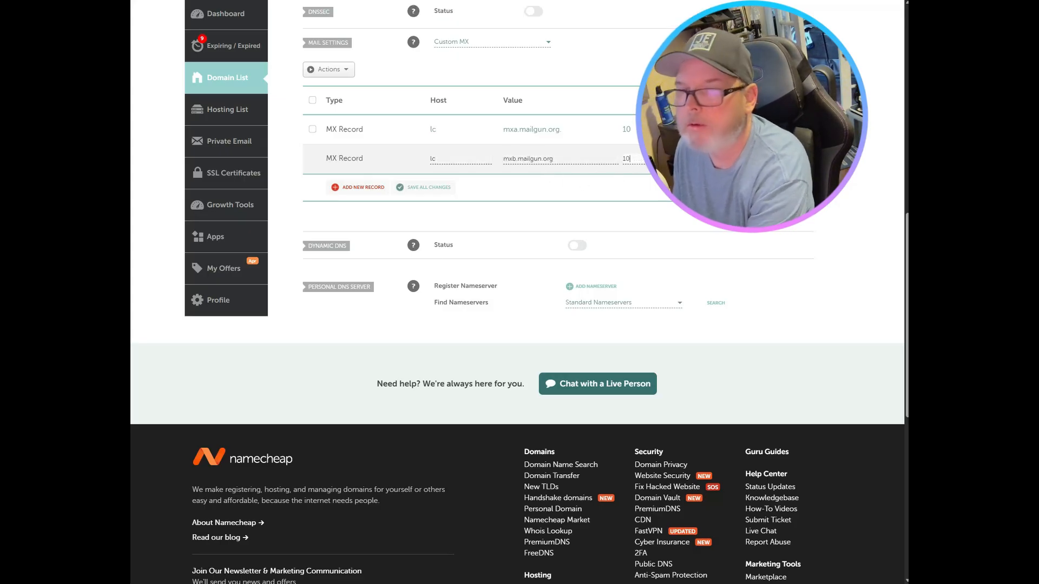
{"action": "key", "text": "Return"}
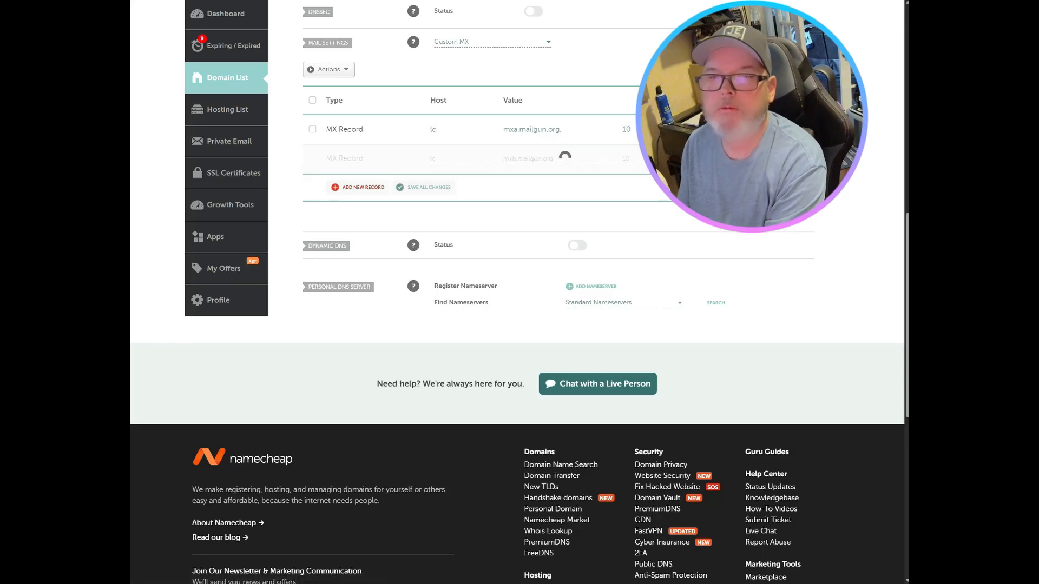
Step: Discard the blank A record left among the Namecheap host records, return to HighLevel and verify the DNS records
{"action": "key", "text": "ctrl+Tab"}
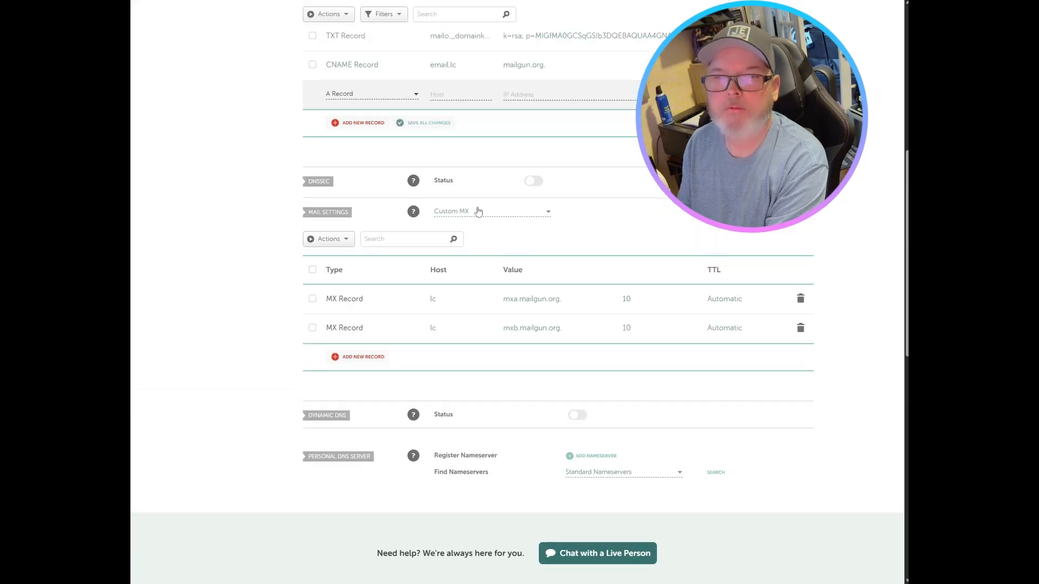
{"action": "scroll", "coordinate": [479, 212], "scroll_direction": "up", "scroll_amount": 2}
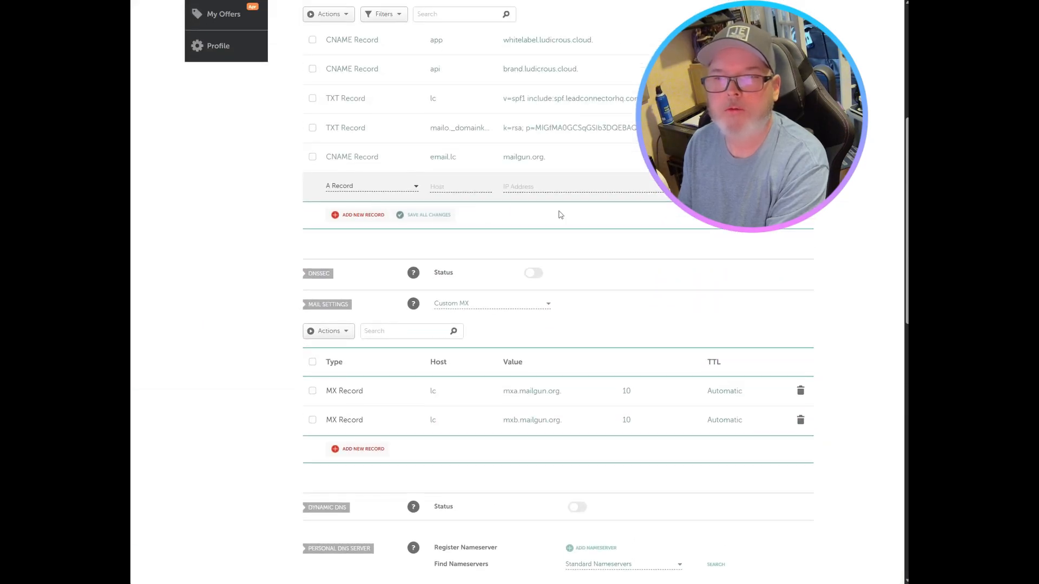
{"action": "scroll", "coordinate": [509, 214], "scroll_direction": "up", "scroll_amount": 1}
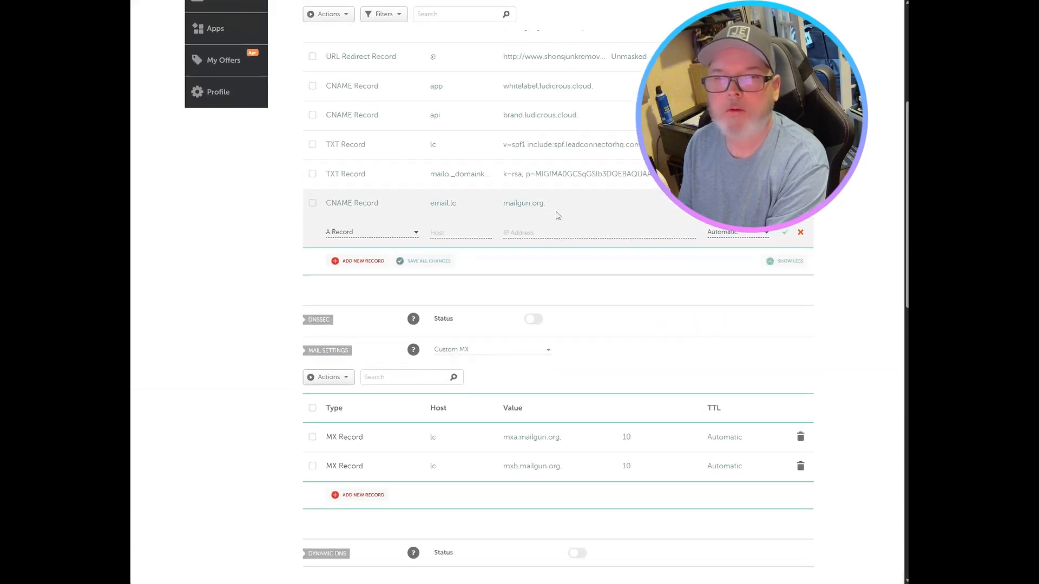
{"action": "left_click", "coordinate": [801, 232]}
{"action": "scroll", "coordinate": [690, 285], "scroll_direction": "up", "scroll_amount": 3}
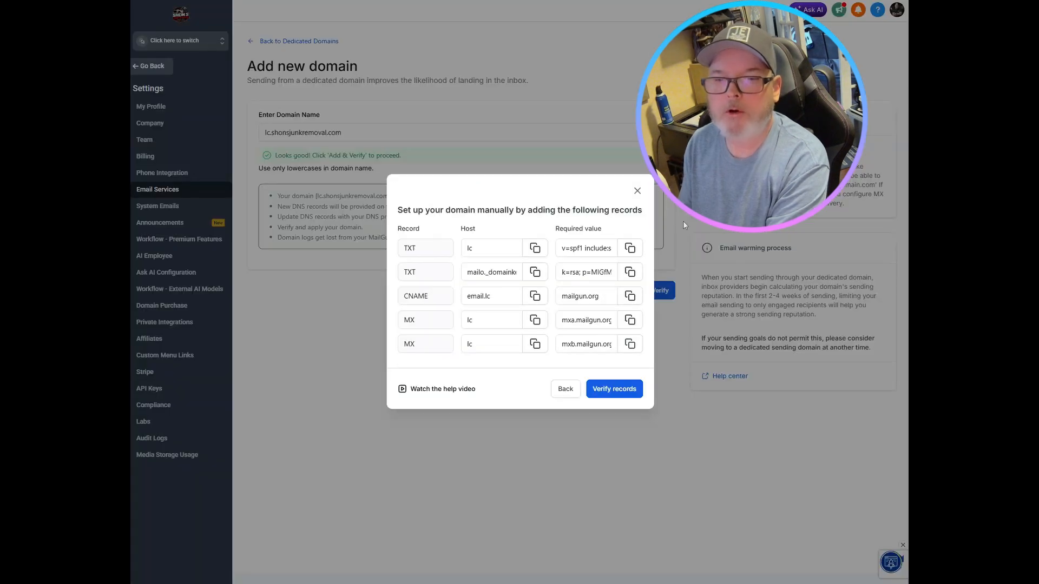
{"action": "left_click", "coordinate": [631, 408]}
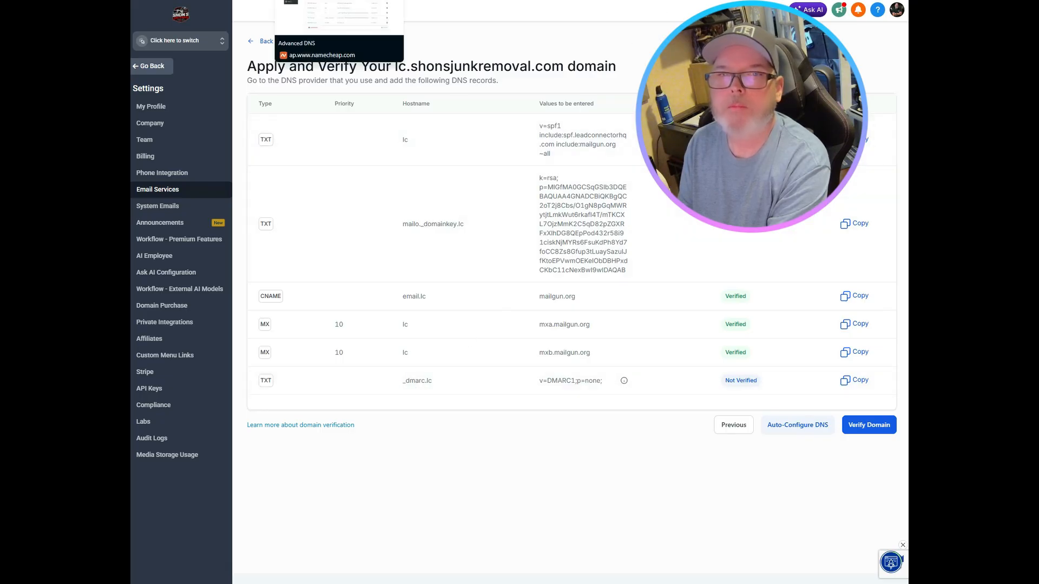
Step: Check Namecheap's host records, copy the DMARC TXT record's hostname, _dmarc.lc, from HighLevel and return to Namecheap
{"action": "left_click", "coordinate": [325, 1]}
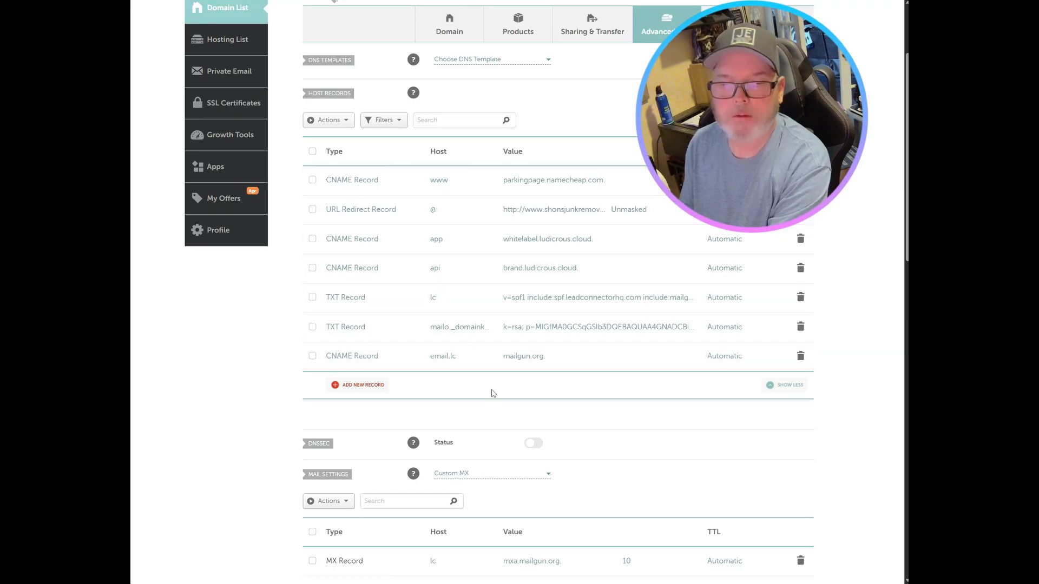
{"action": "scroll", "coordinate": [493, 393], "scroll_direction": "down", "scroll_amount": 2}
{"action": "scroll", "coordinate": [492, 394], "scroll_direction": "up", "scroll_amount": 2}
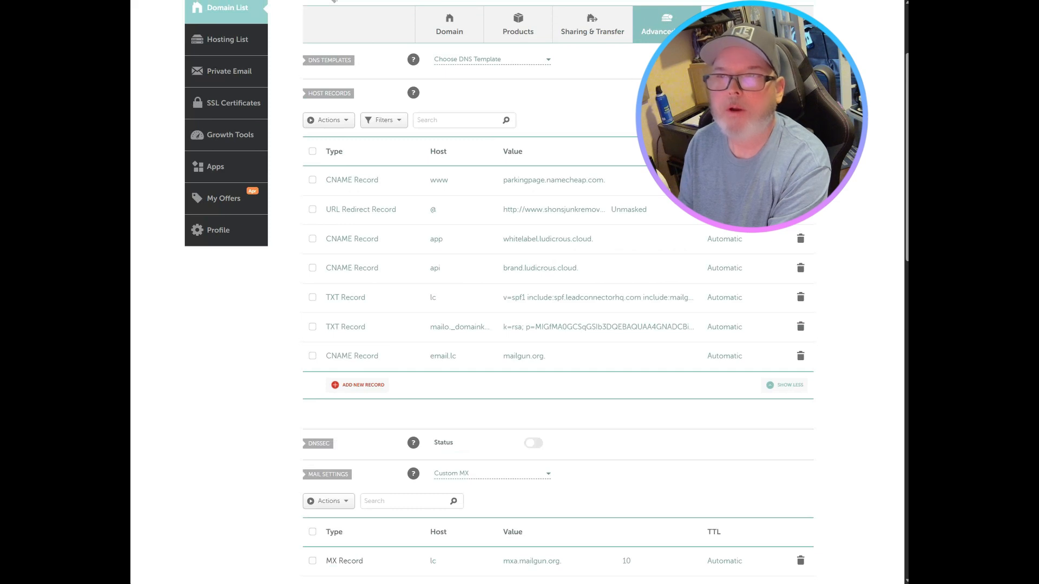
{"action": "key", "text": "ctrl+Tab"}
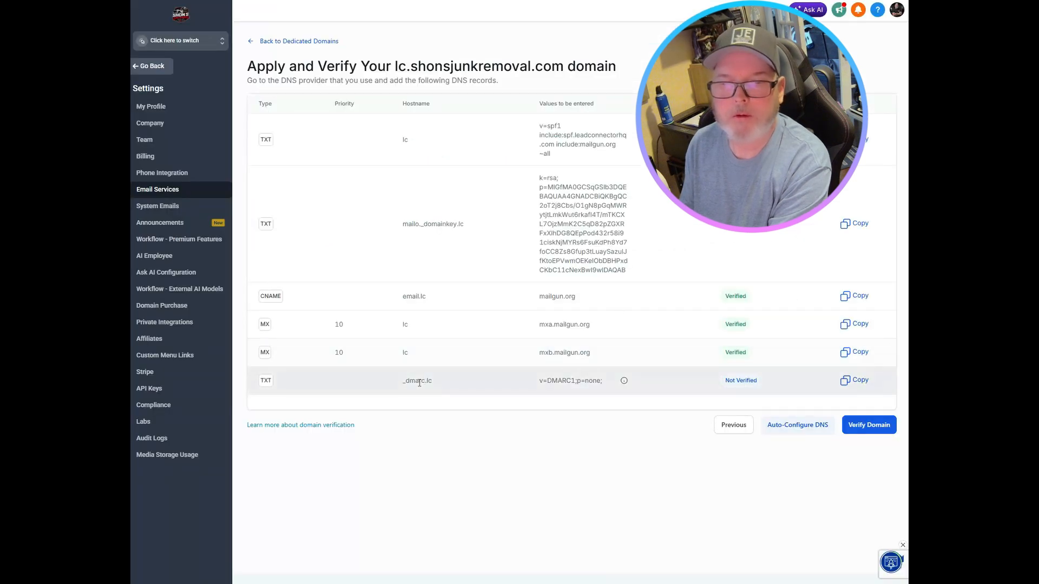
{"action": "left_click_drag", "start_coordinate": [404, 381], "coordinate": [436, 382]}
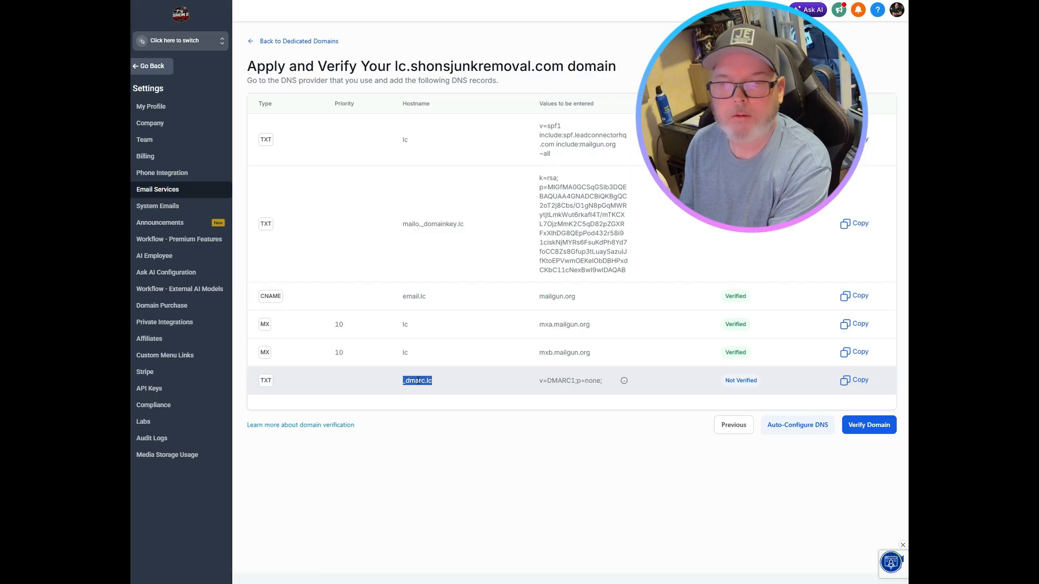
{"action": "right_click", "coordinate": [417, 381]}
{"action": "left_click", "coordinate": [444, 390]}
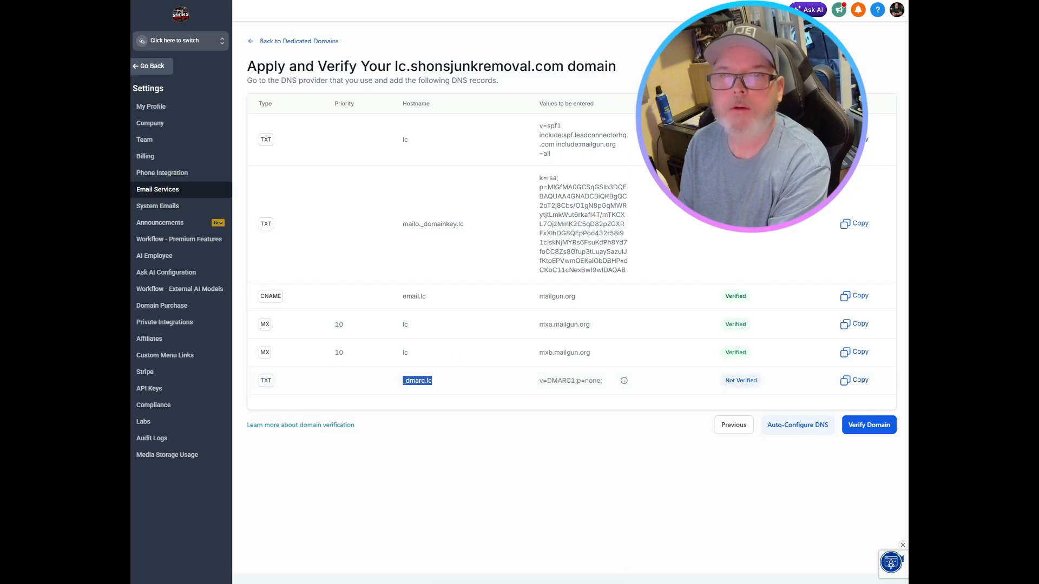
{"action": "left_click", "coordinate": [335, 1]}
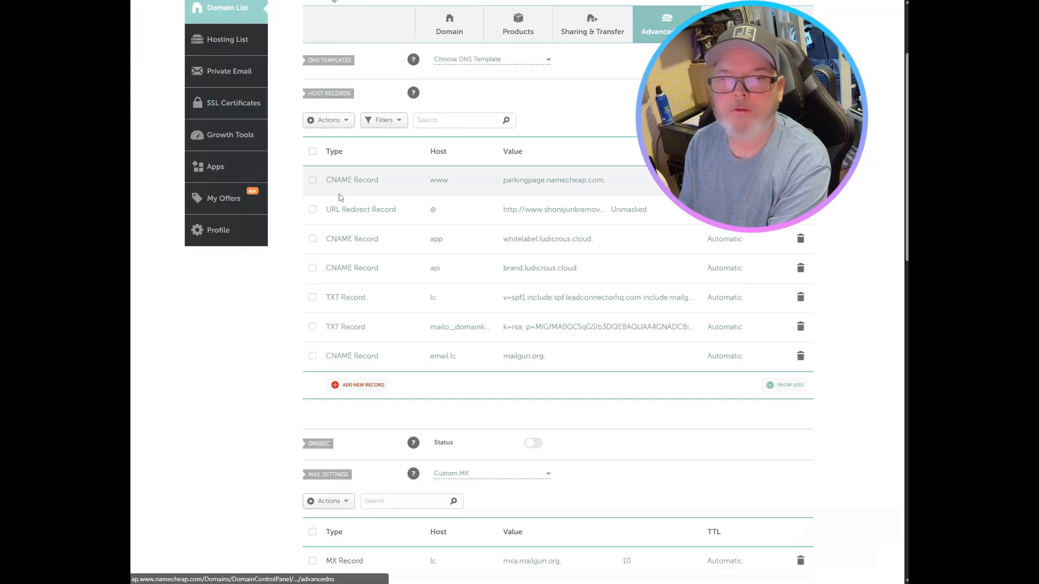
Step: Add a new TXT host record and set its host to _dmarc.lc
{"action": "left_click", "coordinate": [344, 386]}
{"action": "scroll", "coordinate": [357, 191], "scroll_direction": "down", "scroll_amount": 2}
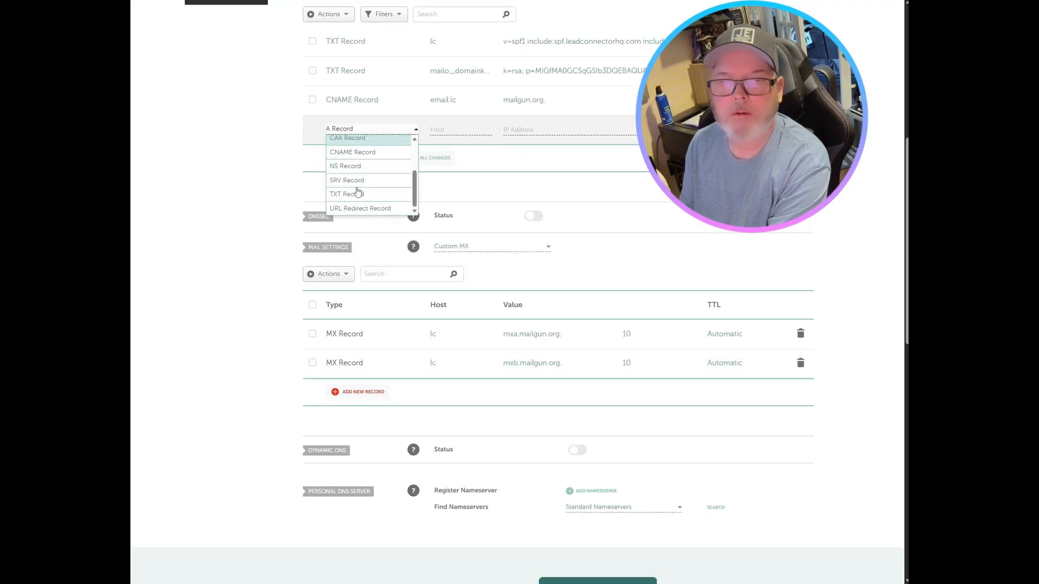
{"action": "left_click", "coordinate": [357, 194]}
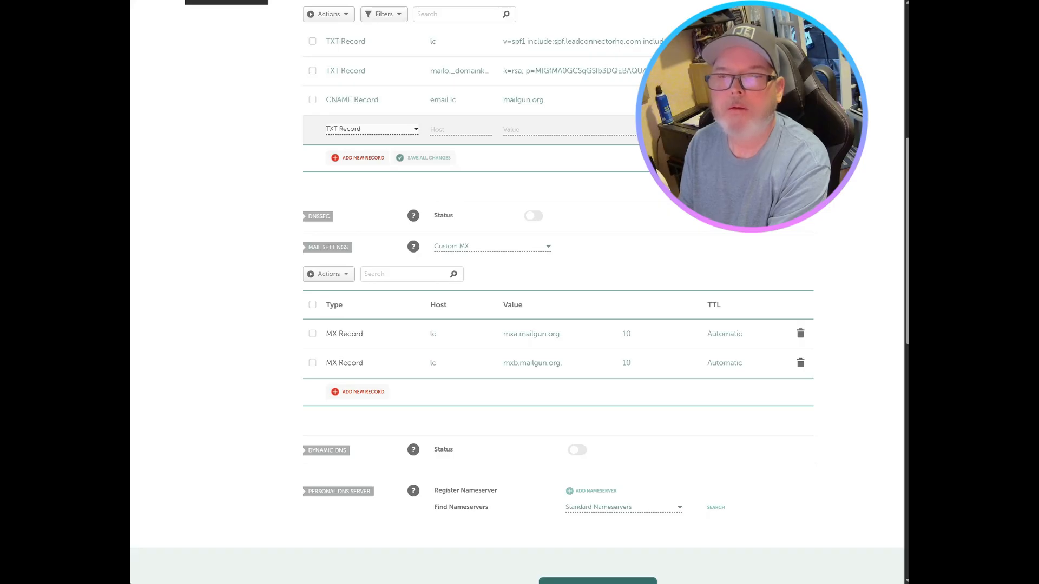
{"action": "key", "text": "ctrl+Tab"}
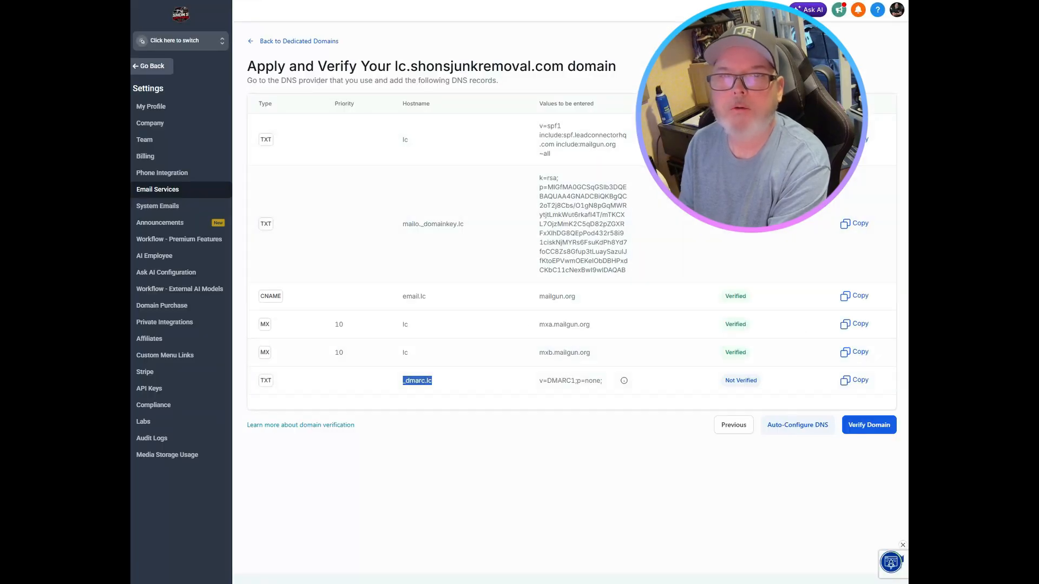
{"action": "key", "text": "ctrl+shift+Tab"}
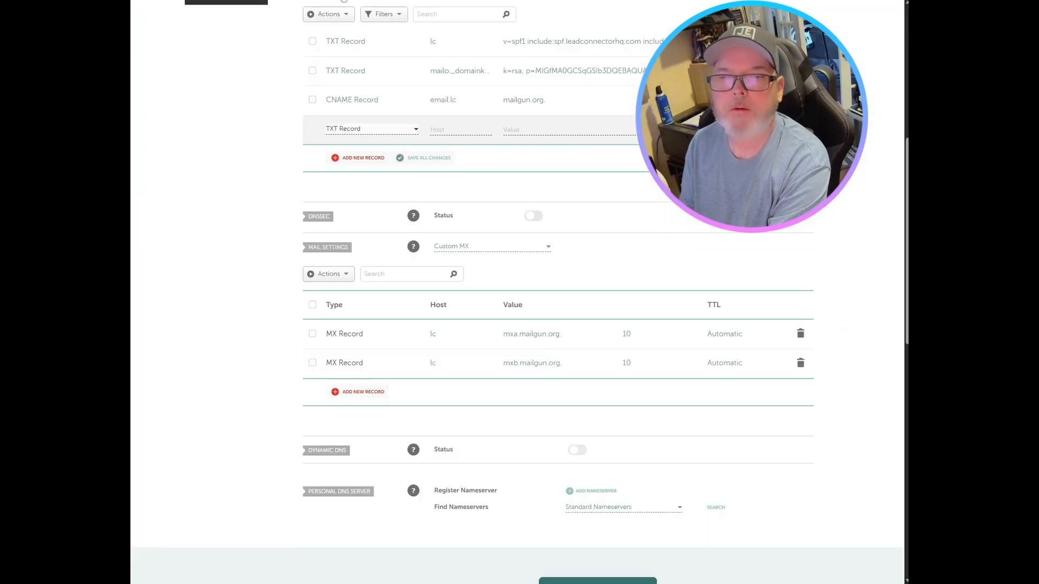
{"action": "left_click", "coordinate": [451, 129]}
{"action": "key", "text": "ctrl+v"}
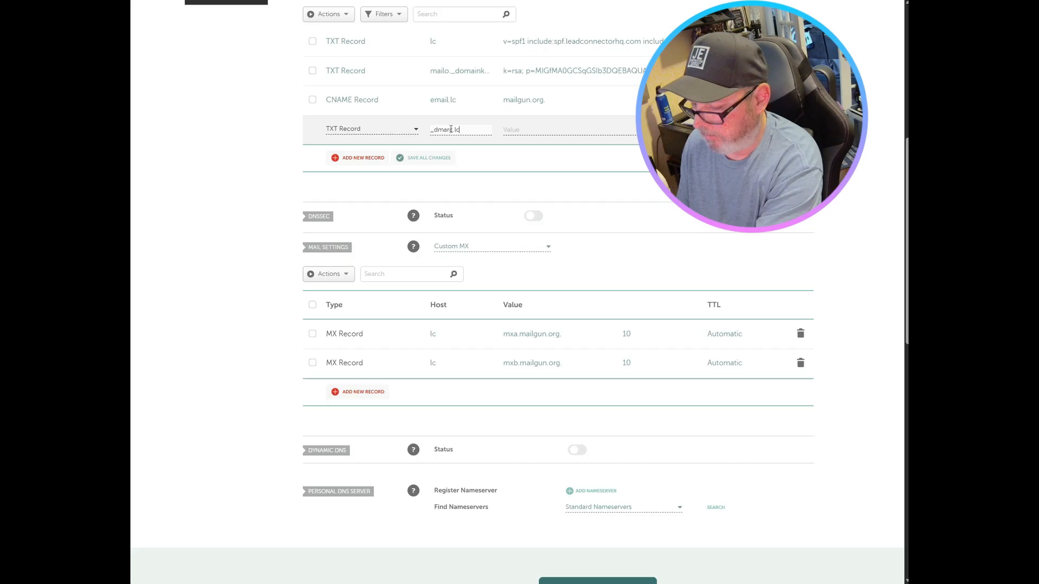
Step: Copy the DMARC value v=DMARC1;p=none; from HighLevel, set it as the _dmarc.lc record's value in Namecheap, and save the record
{"action": "left_click", "coordinate": [574, 132]}
{"action": "key", "text": "alt+Tab"}
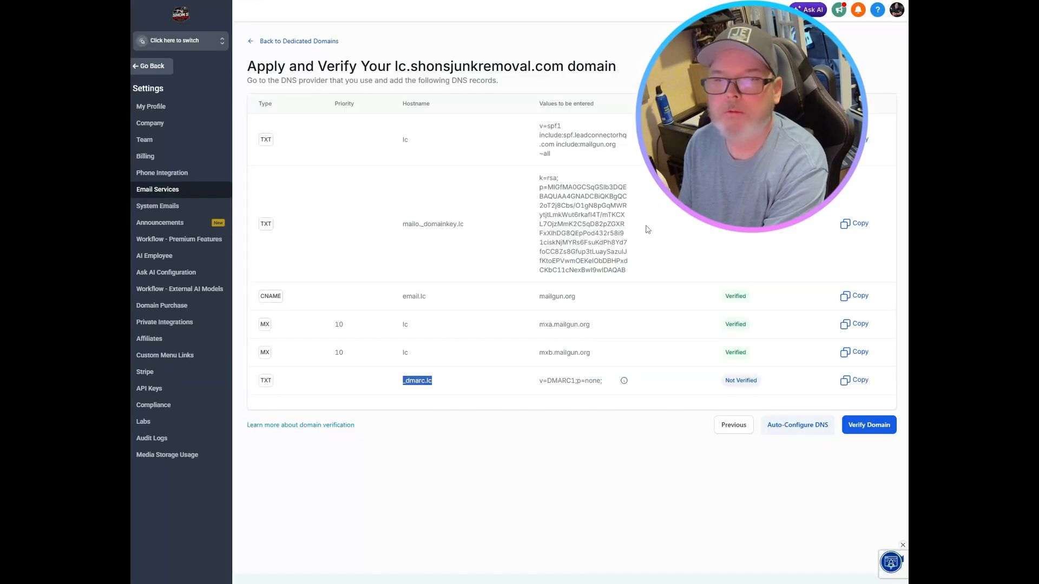
{"action": "left_click_drag", "start_coordinate": [539, 383], "coordinate": [609, 385]}
{"action": "right_click", "coordinate": [591, 380]}
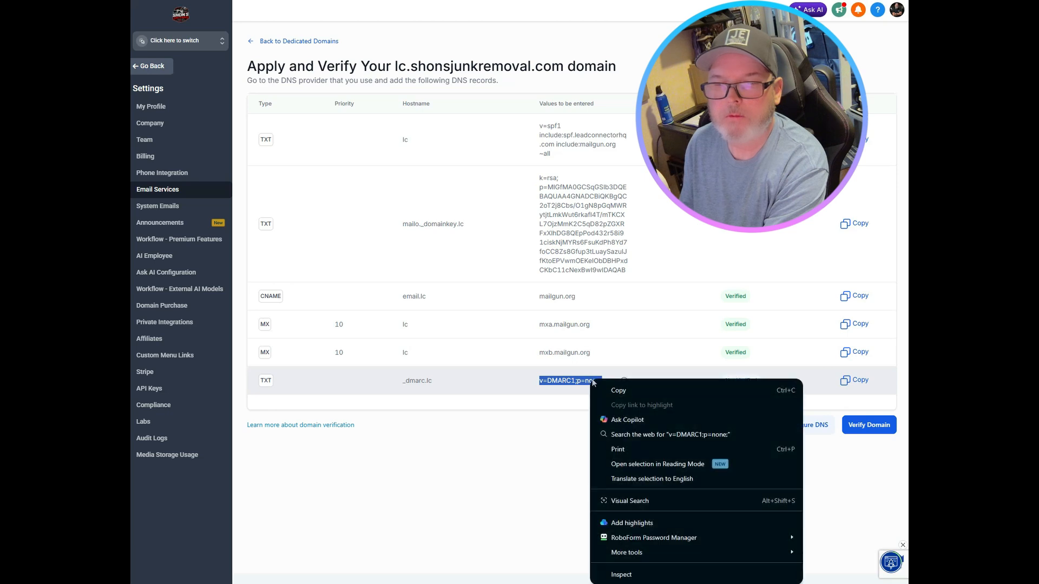
{"action": "left_click", "coordinate": [603, 394]}
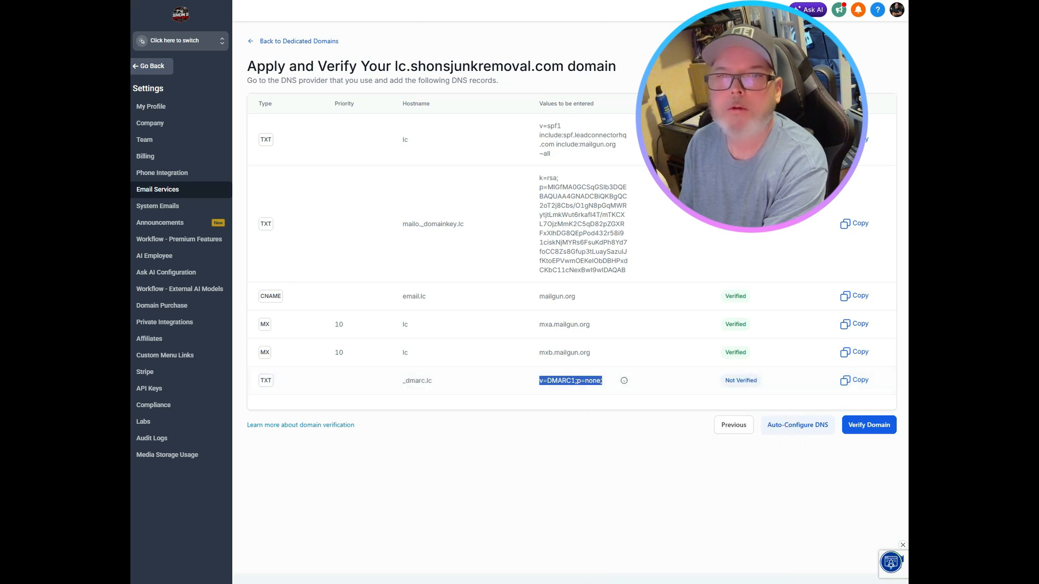
{"action": "key", "text": "alt+Tab"}
{"action": "key", "text": "ctrl+v"}
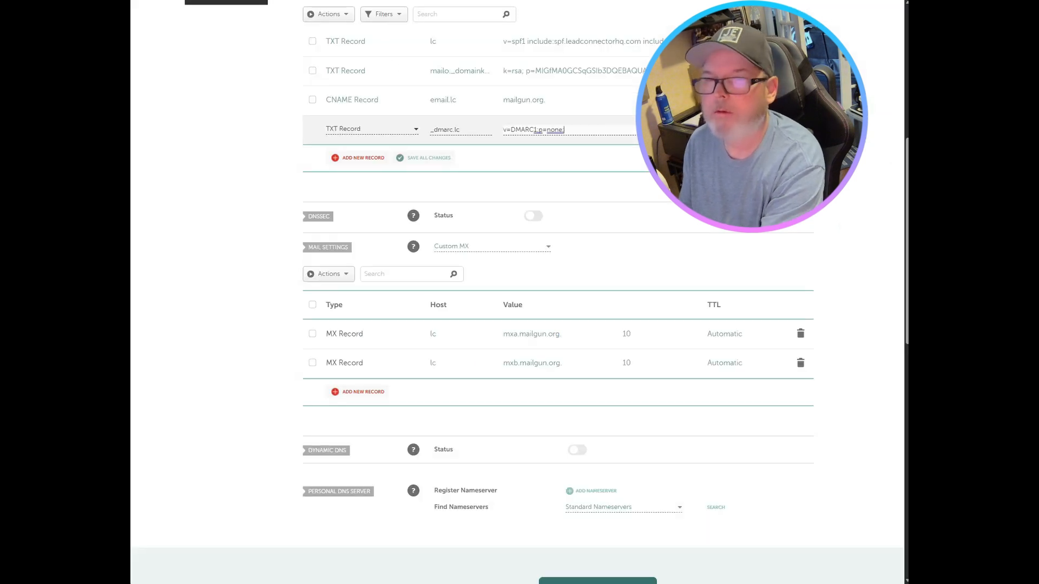
{"action": "left_click", "coordinate": [781, 129]}
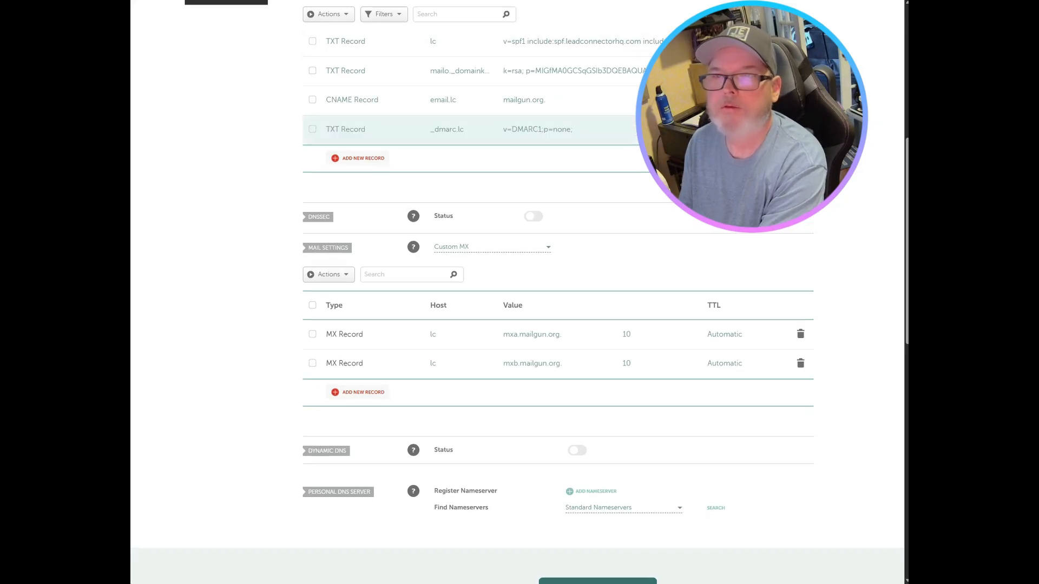
Step: Verify the lc.shonsjunkremoval.com domain in HighLevel and review its dedicated domain page
{"action": "key", "text": "alt+Tab"}
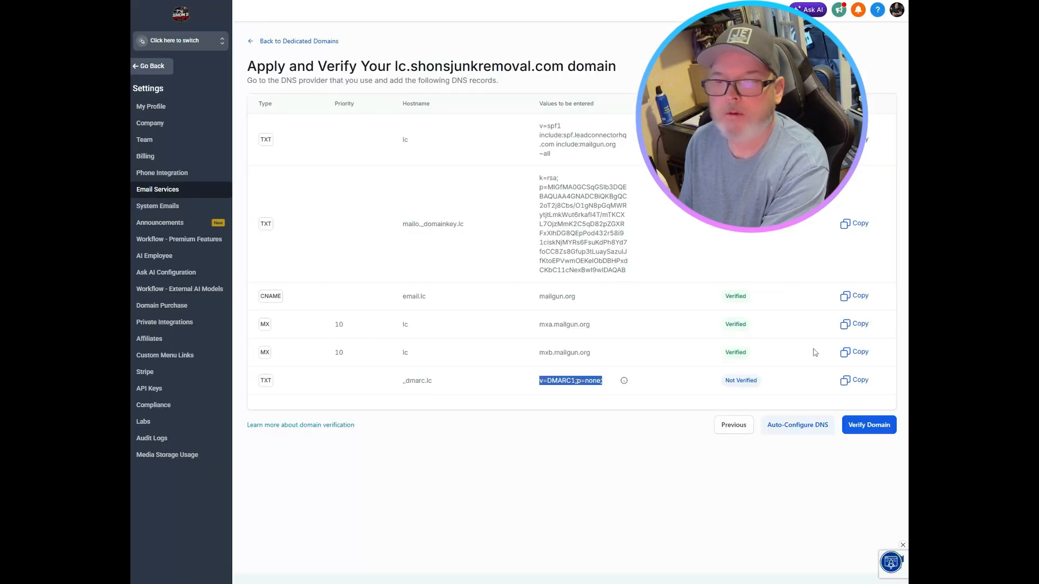
{"action": "left_click", "coordinate": [869, 425]}
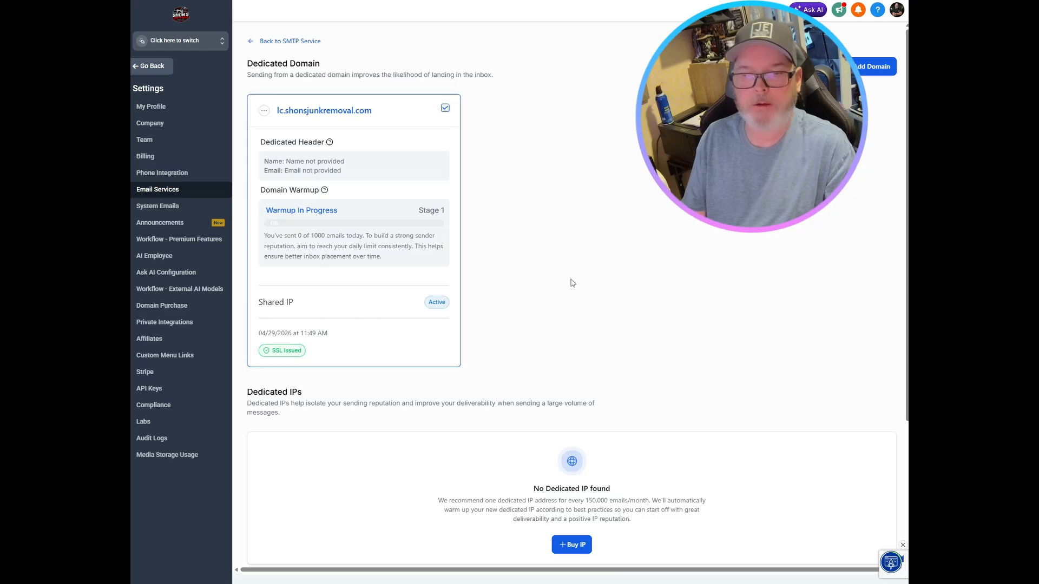
{"action": "scroll", "coordinate": [572, 282], "scroll_direction": "down", "scroll_amount": 3}
{"action": "scroll", "coordinate": [616, 269], "scroll_direction": "up", "scroll_amount": 3}
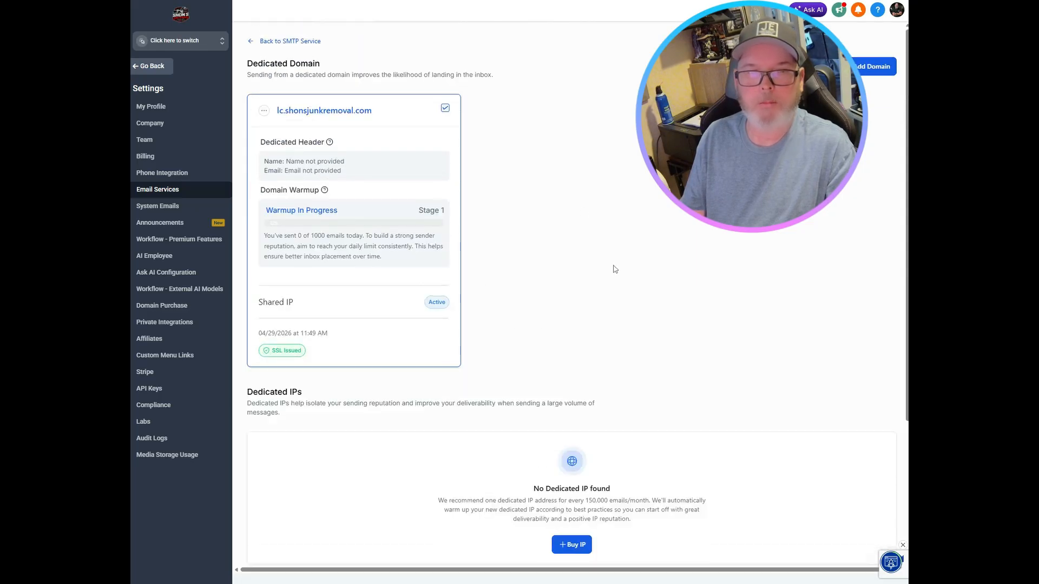
Step: View the System Emails settings and leave the settings for the agency Launchpad
{"action": "left_click", "coordinate": [160, 209]}
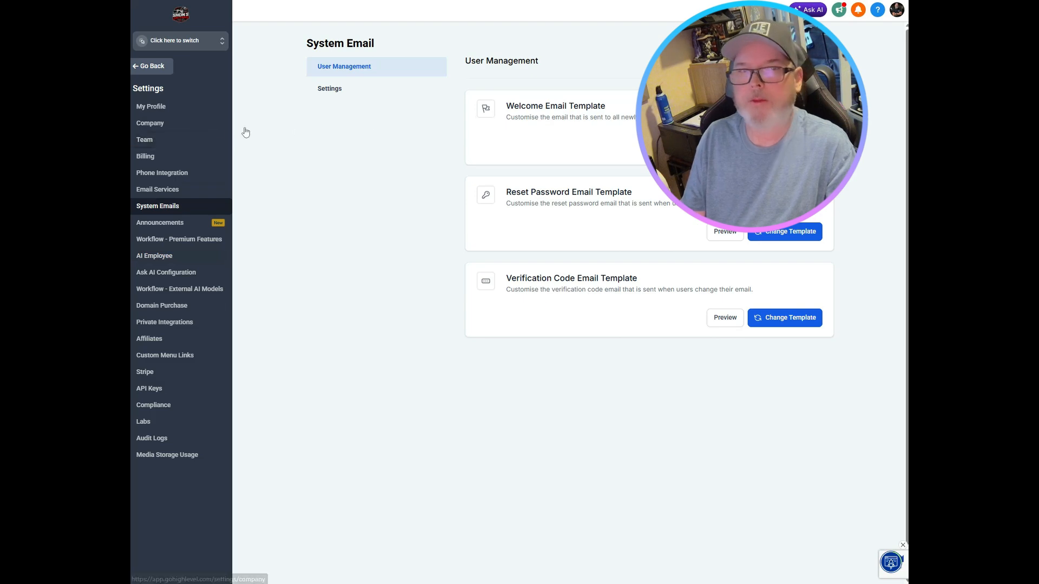
{"action": "left_click", "coordinate": [139, 67]}
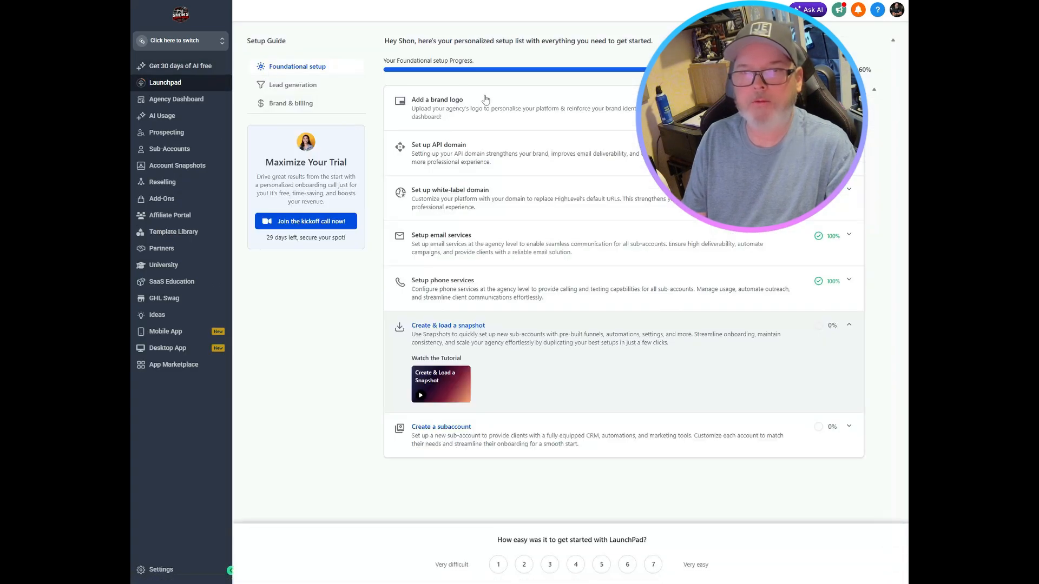